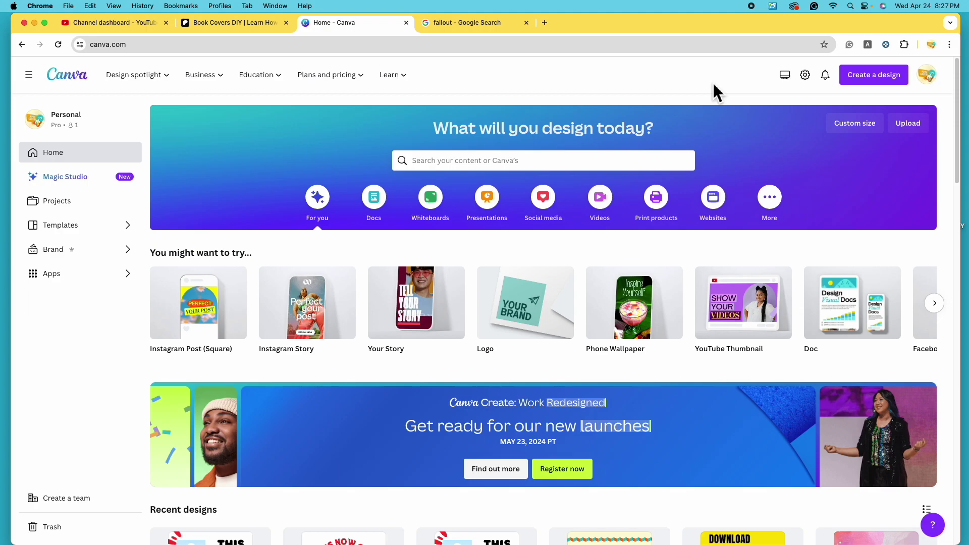
- Switch to the 'fallout' Google image search and preview the Fallout TV series poster
{"action": "left_click", "coordinate": [487, 24]}
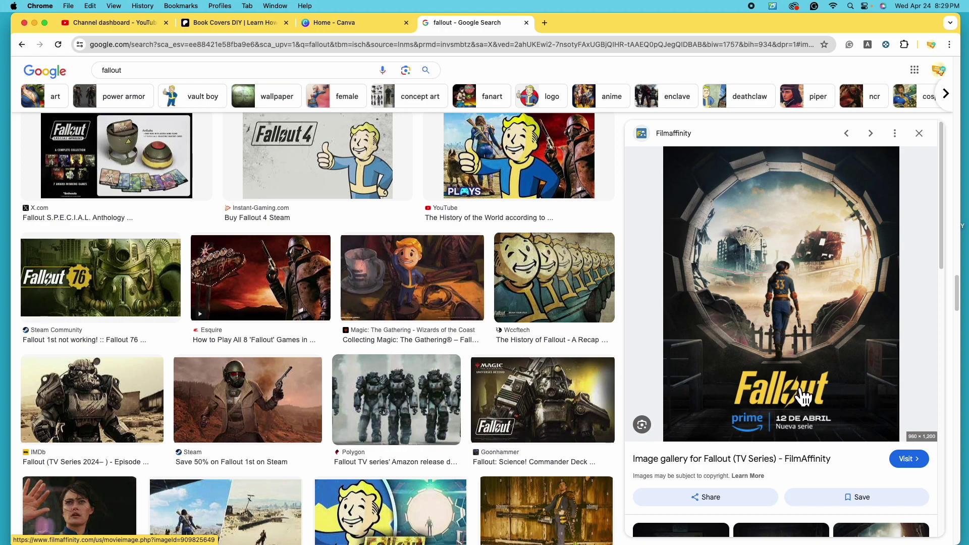
- Switch back to the Canva home page tab
{"action": "left_click", "coordinate": [362, 25]}
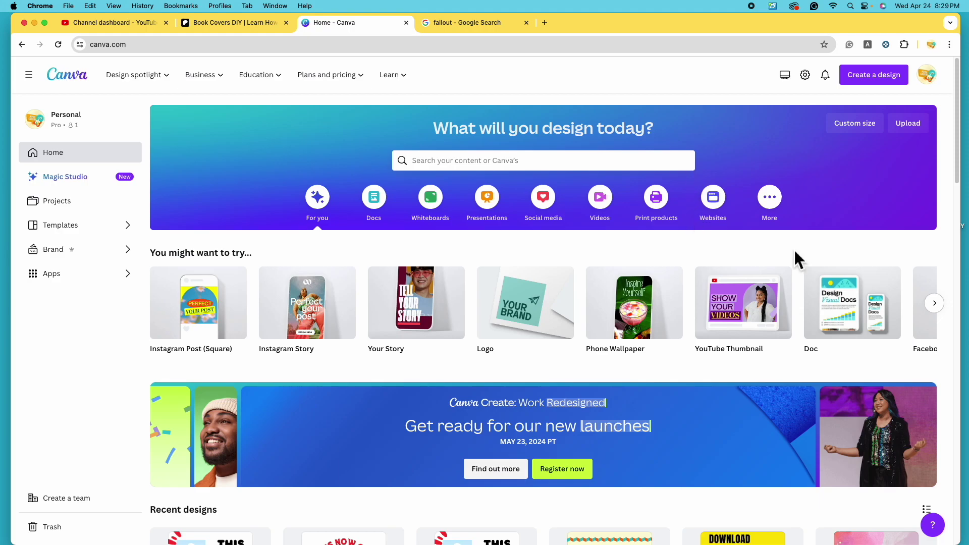
{"action": "scroll", "coordinate": [794, 251], "scroll_direction": "right", "scroll_amount": 5}
- Search Canva for 'book cover' to list the Book Cover templates
{"action": "left_click", "coordinate": [571, 167]}
{"action": "type", "text": "book cover"}
{"action": "key", "text": "Return"}
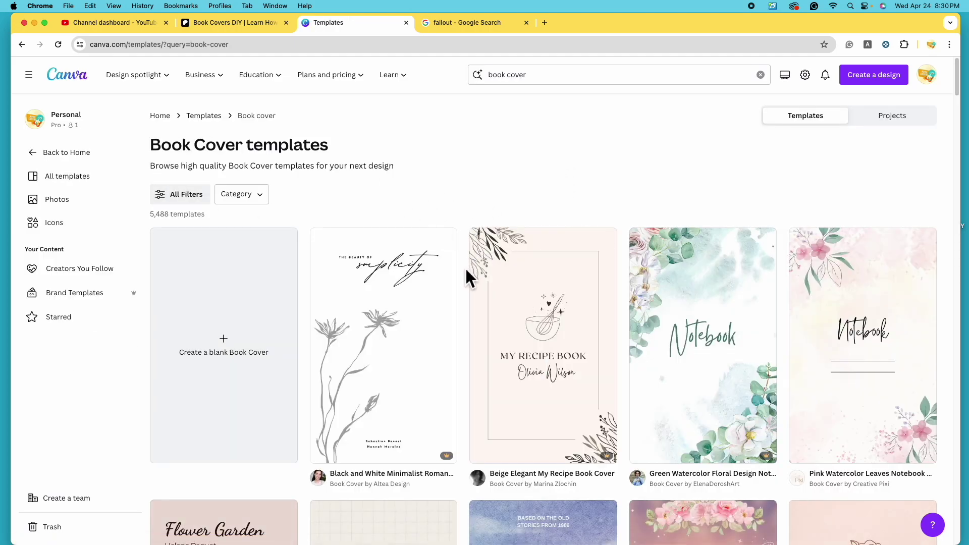
{"action": "scroll", "coordinate": [469, 250], "scroll_direction": "down", "scroll_amount": 15}
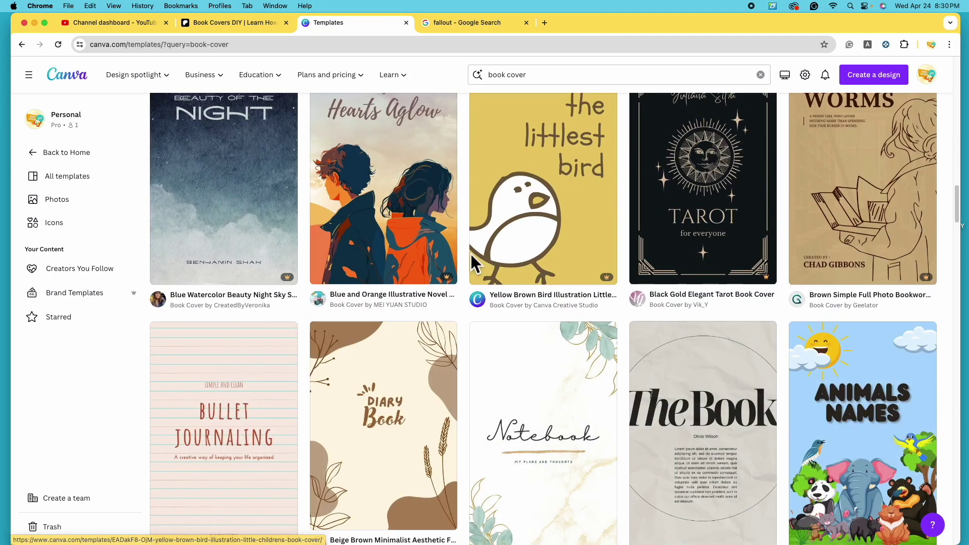
{"action": "scroll", "coordinate": [472, 257], "scroll_direction": "up", "scroll_amount": 15}
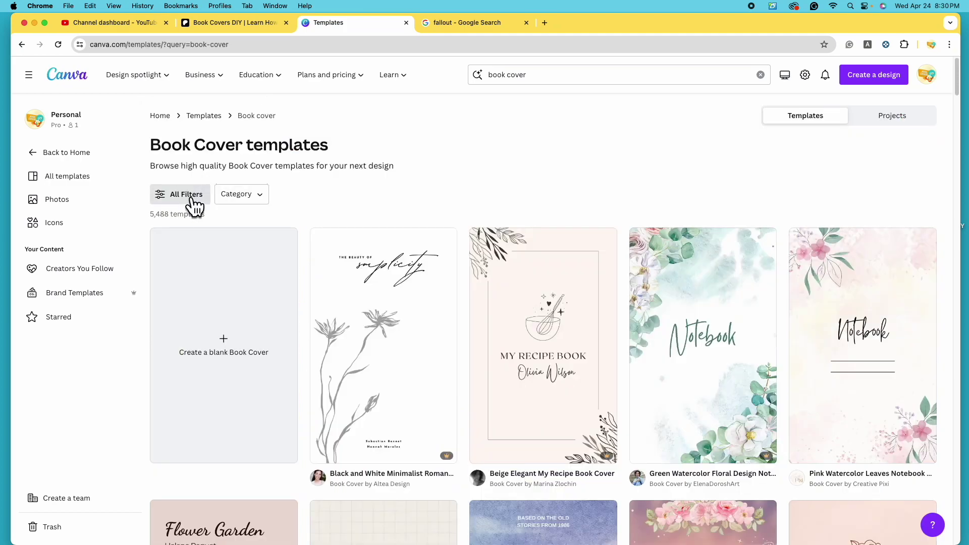
- Open All Filters, expand the theme options, and close without applying any
{"action": "left_click", "coordinate": [192, 200]}
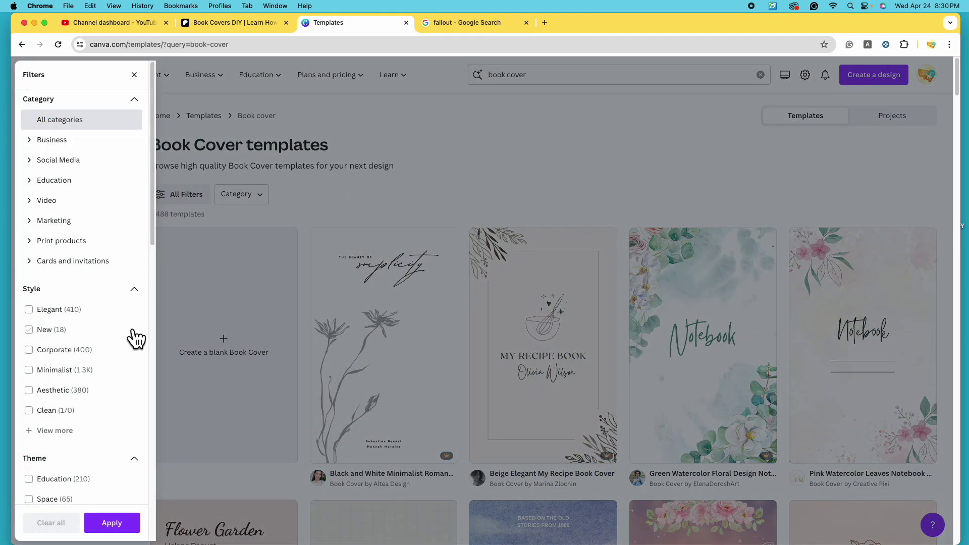
{"action": "scroll", "coordinate": [134, 338], "scroll_direction": "down", "scroll_amount": 8}
{"action": "scroll", "coordinate": [116, 331], "scroll_direction": "up", "scroll_amount": 2}
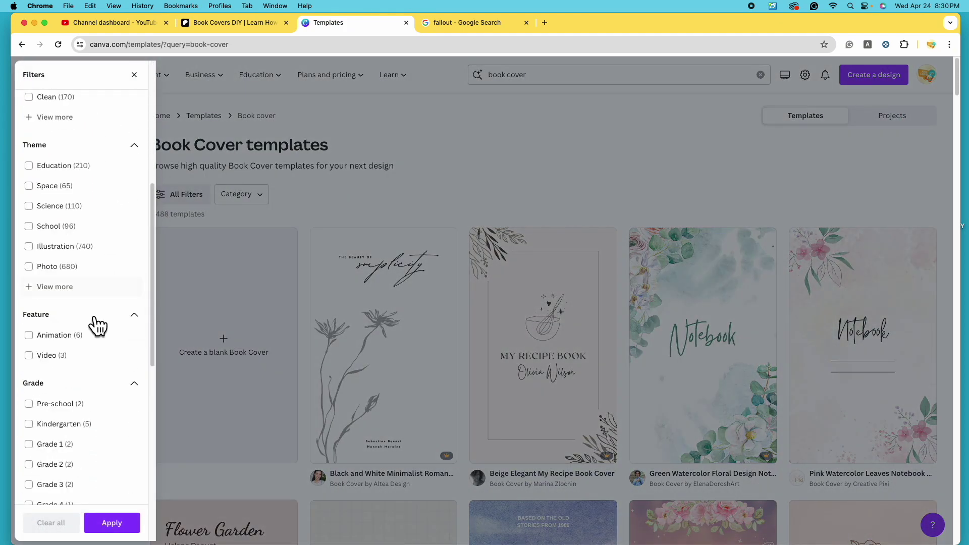
{"action": "left_click", "coordinate": [115, 298]}
{"action": "left_click", "coordinate": [461, 199]}
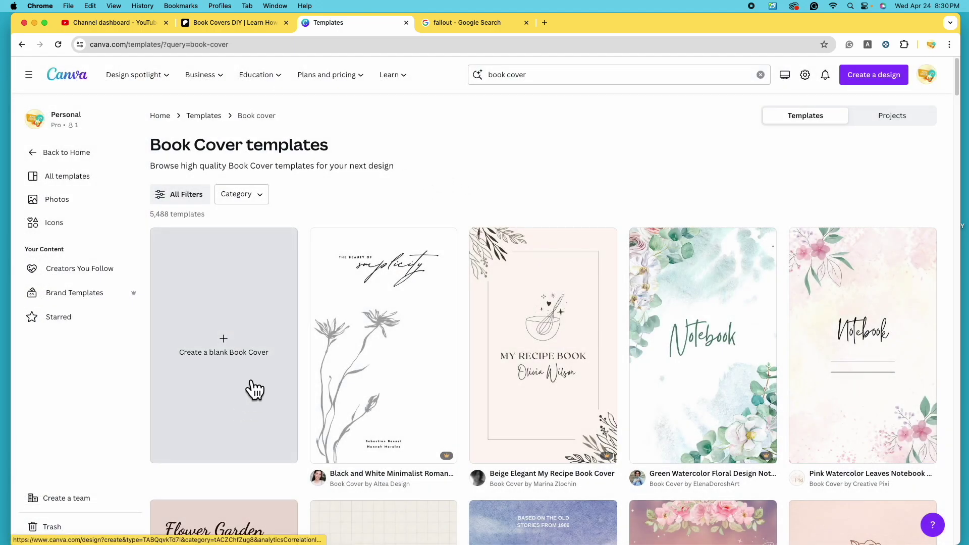
- Create a blank Book Cover design, opening an empty 'Untitled design - eBook'
{"action": "left_click", "coordinate": [217, 399]}
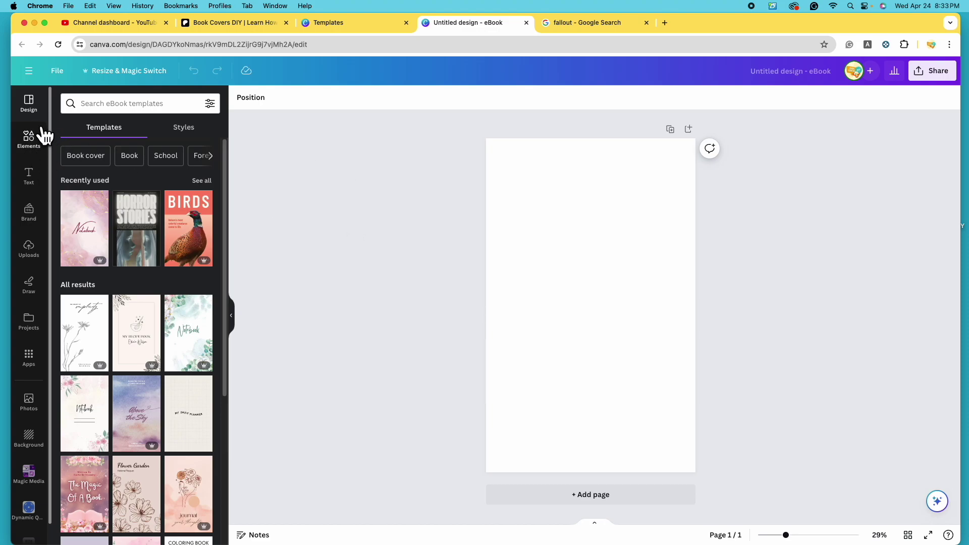
- Browse the Elements library and show all Frames
{"action": "left_click", "coordinate": [44, 151]}
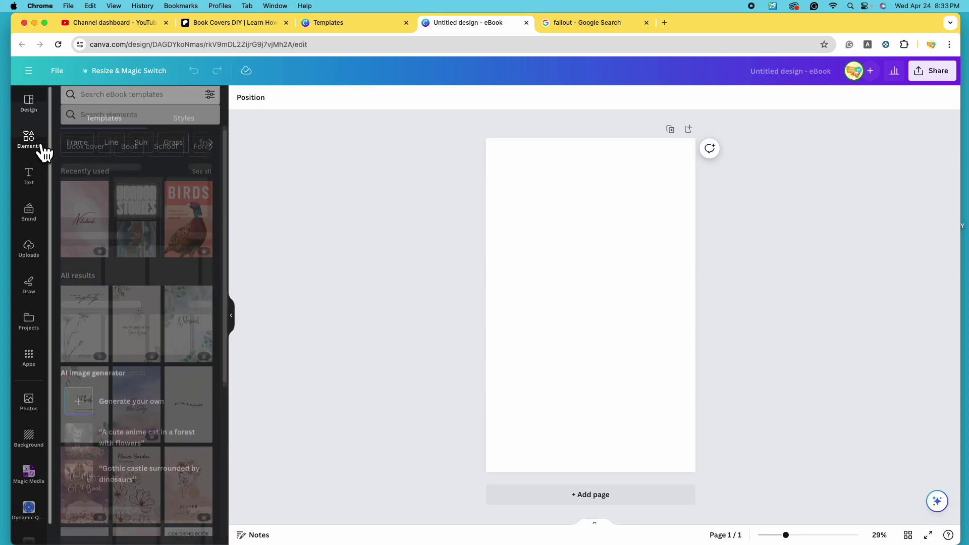
{"action": "scroll", "coordinate": [151, 254], "scroll_direction": "down", "scroll_amount": 2}
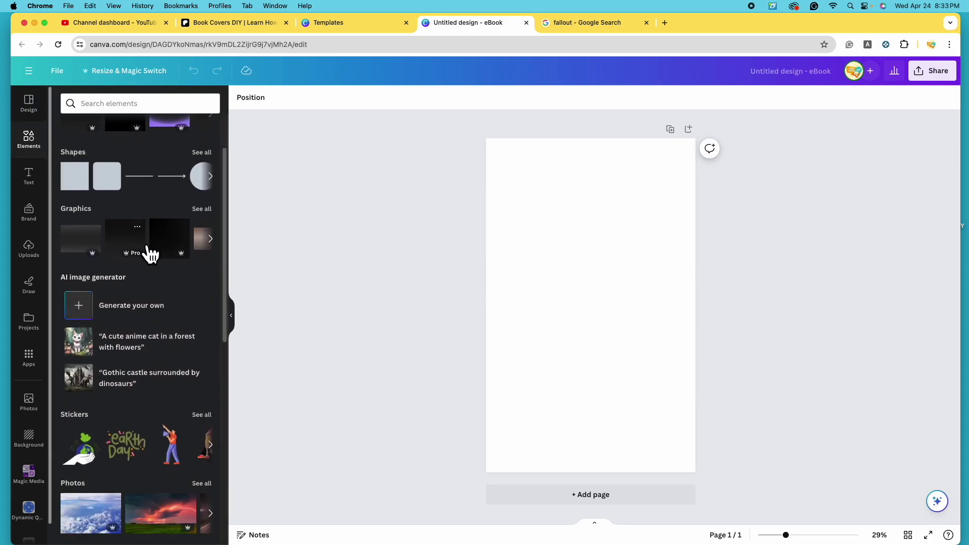
{"action": "scroll", "coordinate": [151, 254], "scroll_direction": "down", "scroll_amount": 8}
{"action": "scroll", "coordinate": [147, 253], "scroll_direction": "down", "scroll_amount": 6}
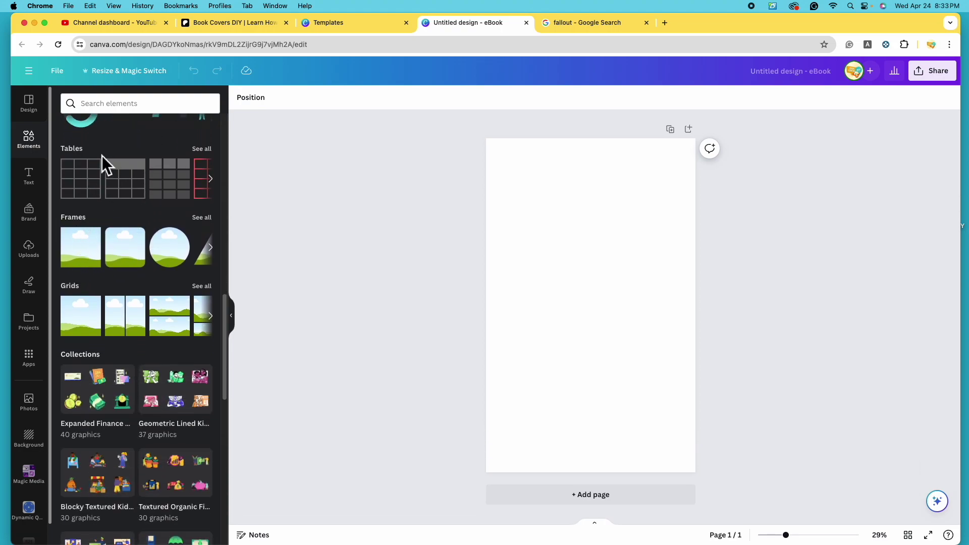
{"action": "left_click", "coordinate": [210, 222]}
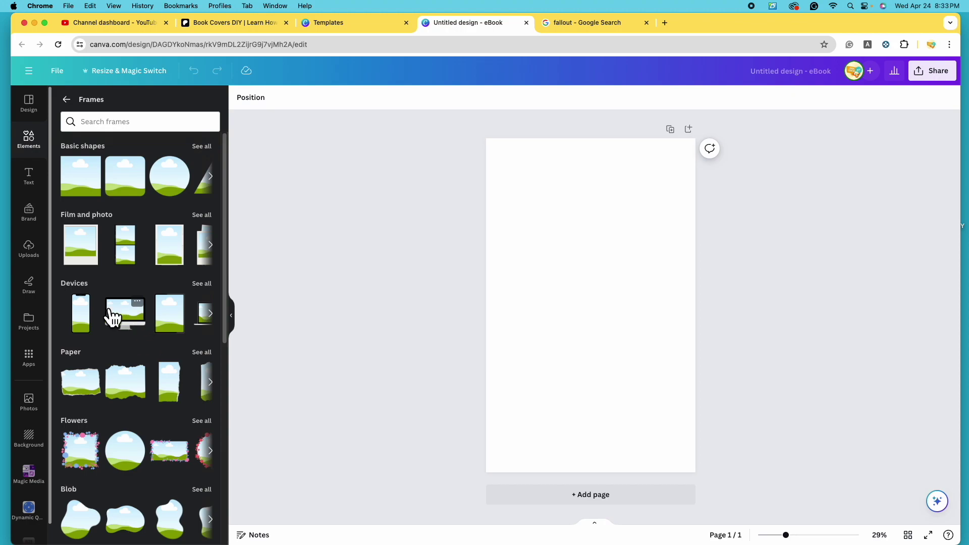
- Show the full Basic shapes frame collection
{"action": "scroll", "coordinate": [150, 354], "scroll_direction": "down", "scroll_amount": 2}
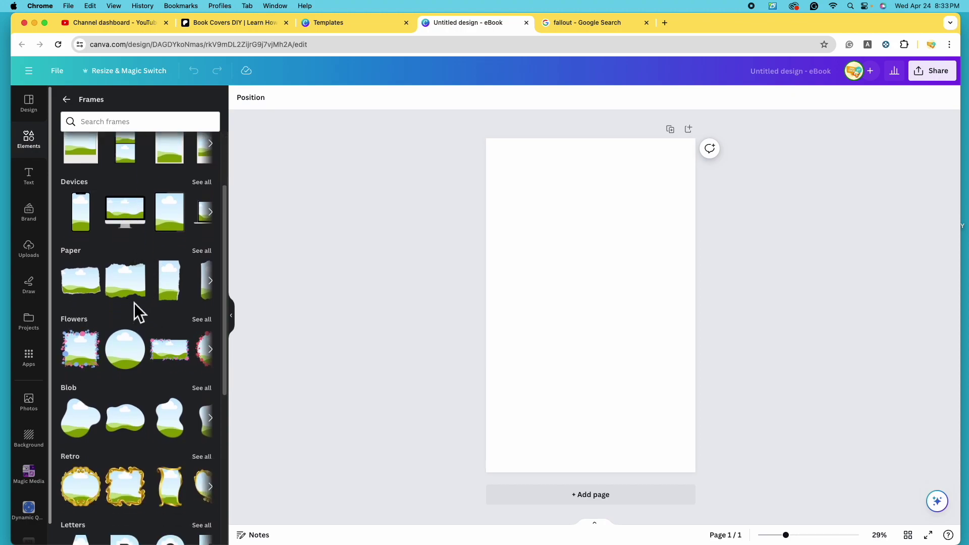
{"action": "scroll", "coordinate": [151, 361], "scroll_direction": "down", "scroll_amount": 2}
{"action": "scroll", "coordinate": [157, 375], "scroll_direction": "down", "scroll_amount": 8}
{"action": "scroll", "coordinate": [160, 378], "scroll_direction": "up", "scroll_amount": 10}
{"action": "scroll", "coordinate": [160, 379], "scroll_direction": "up", "scroll_amount": 1}
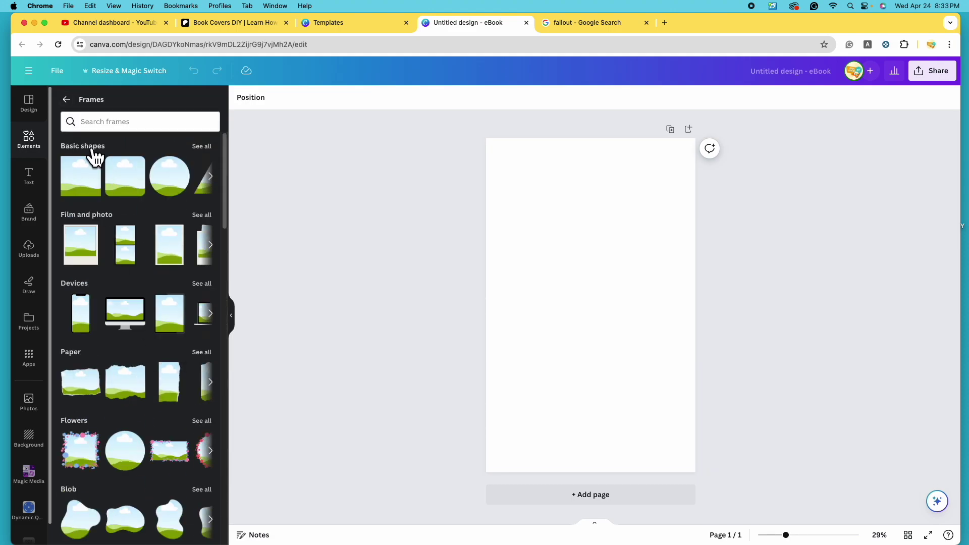
{"action": "left_click", "coordinate": [202, 146]}
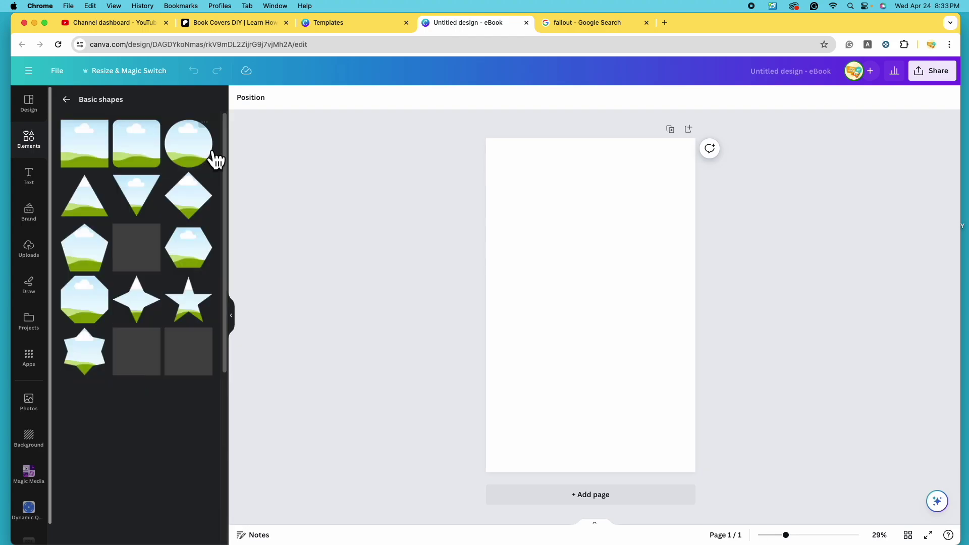
{"action": "scroll", "coordinate": [177, 281], "scroll_direction": "down", "scroll_amount": 1}
{"action": "scroll", "coordinate": [177, 280], "scroll_direction": "down", "scroll_amount": 2}
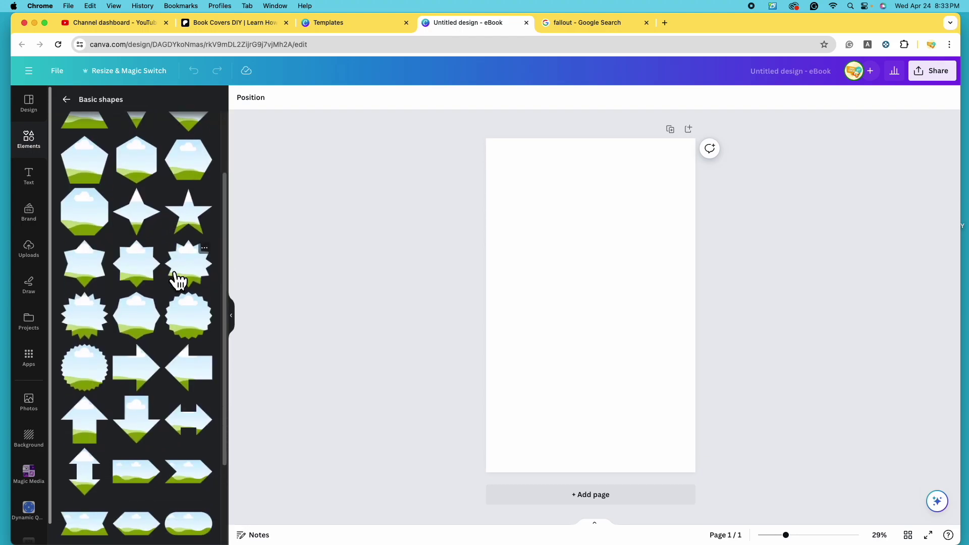
{"action": "scroll", "coordinate": [177, 278], "scroll_direction": "up", "scroll_amount": 3}
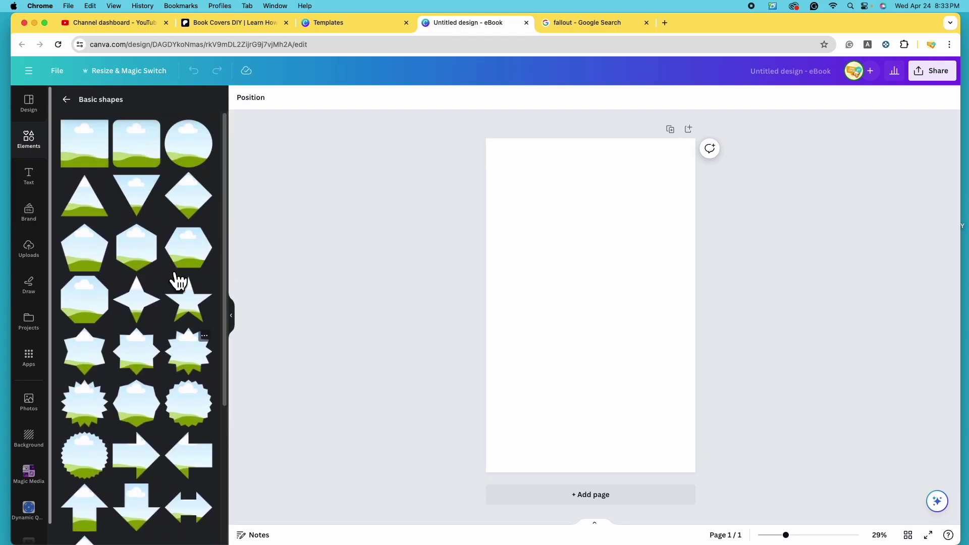
- Add a circle frame and enlarge it across the upper middle of the cover
{"action": "left_click", "coordinate": [207, 157]}
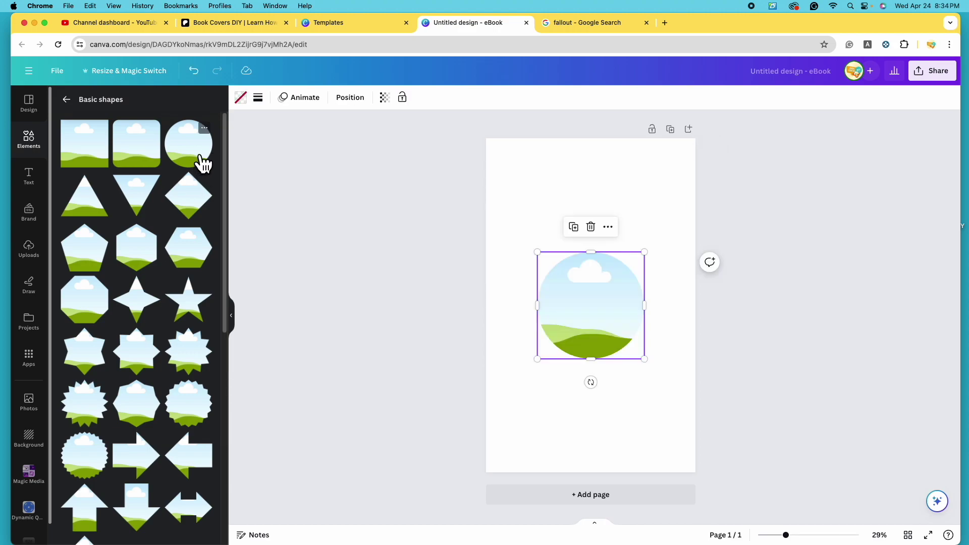
{"action": "mouse_move", "coordinate": [631, 282]}
{"action": "left_mouse_down"}
{"action": "mouse_move", "coordinate": [610, 295]}
{"action": "mouse_move", "coordinate": [616, 277]}
{"action": "mouse_move", "coordinate": [619, 288]}
{"action": "left_mouse_up"}
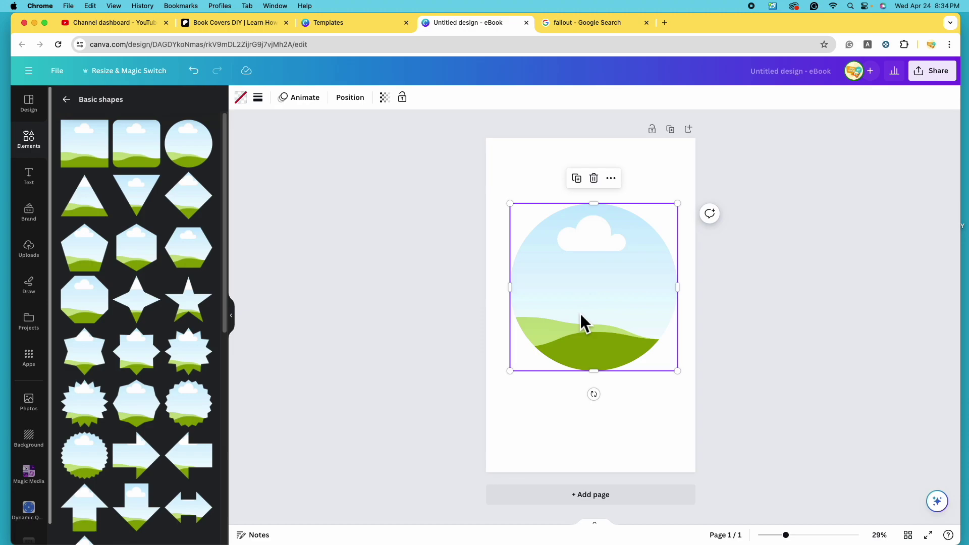
{"action": "left_click", "coordinate": [641, 26]}
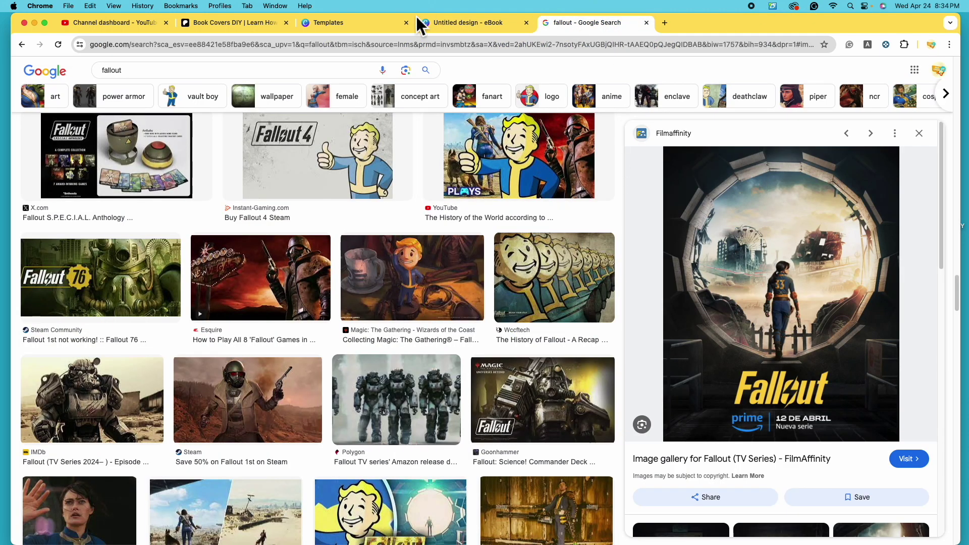
{"action": "left_click", "coordinate": [427, 23]}
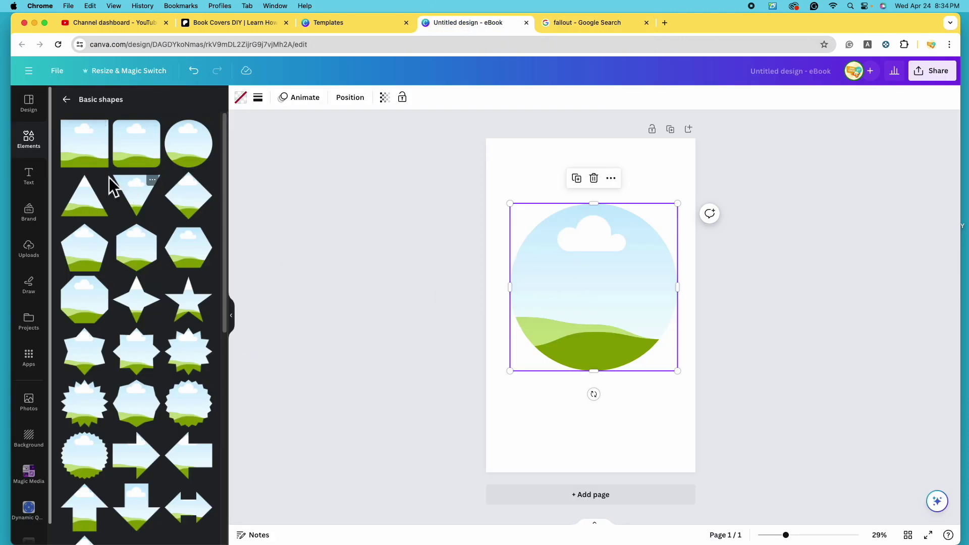
- Return to the Elements overview and start an elements search
{"action": "left_click", "coordinate": [71, 102]}
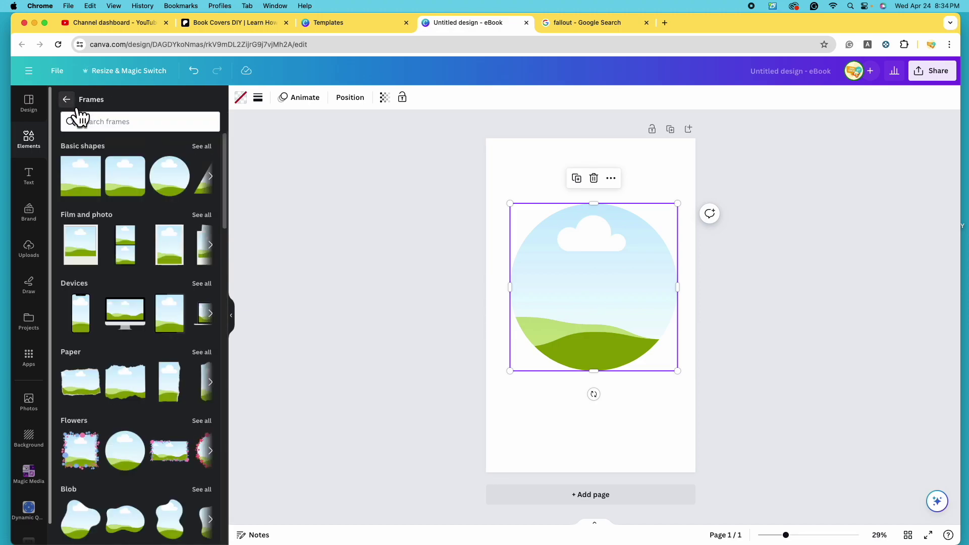
{"action": "left_click", "coordinate": [67, 100]}
{"action": "scroll", "coordinate": [126, 221], "scroll_direction": "up", "scroll_amount": 5}
{"action": "scroll", "coordinate": [127, 221], "scroll_direction": "up", "scroll_amount": 7}
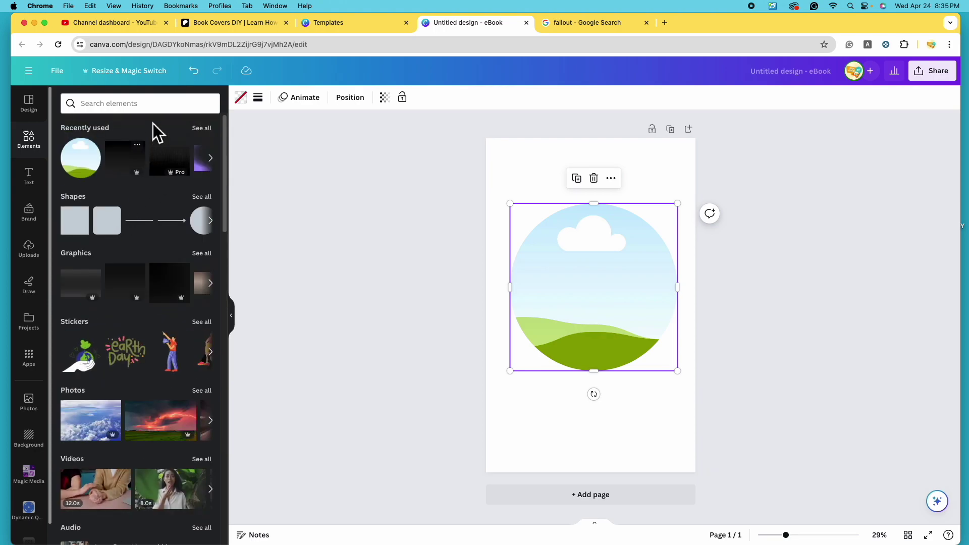
{"action": "left_click", "coordinate": [147, 105]}
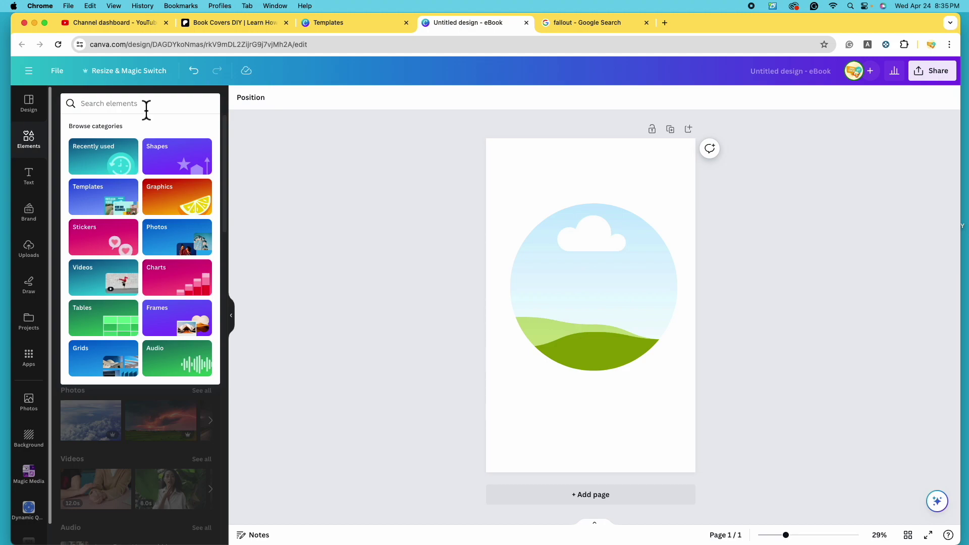
- Search elements for 'apocalypse' and show all Photos results
{"action": "type", "text": "apocaly"}
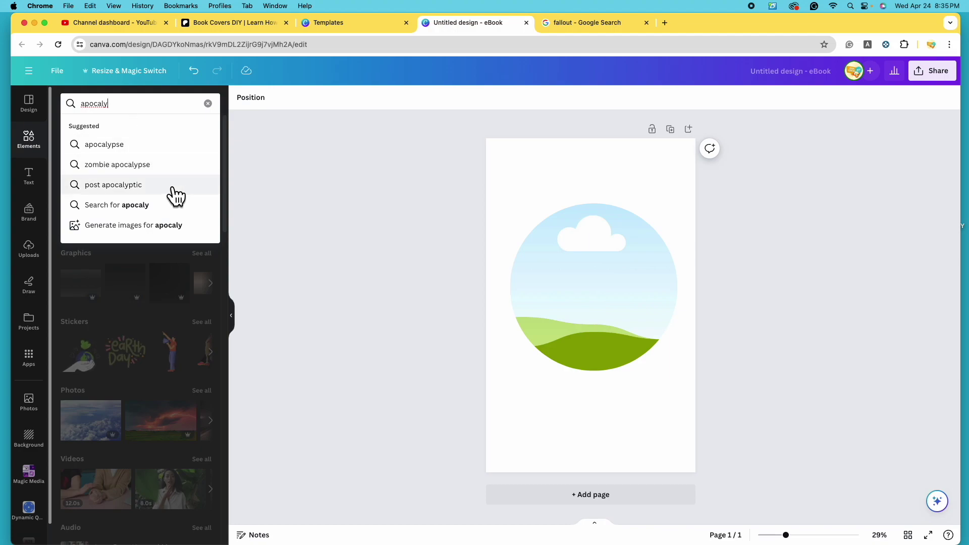
{"action": "left_click", "coordinate": [135, 151]}
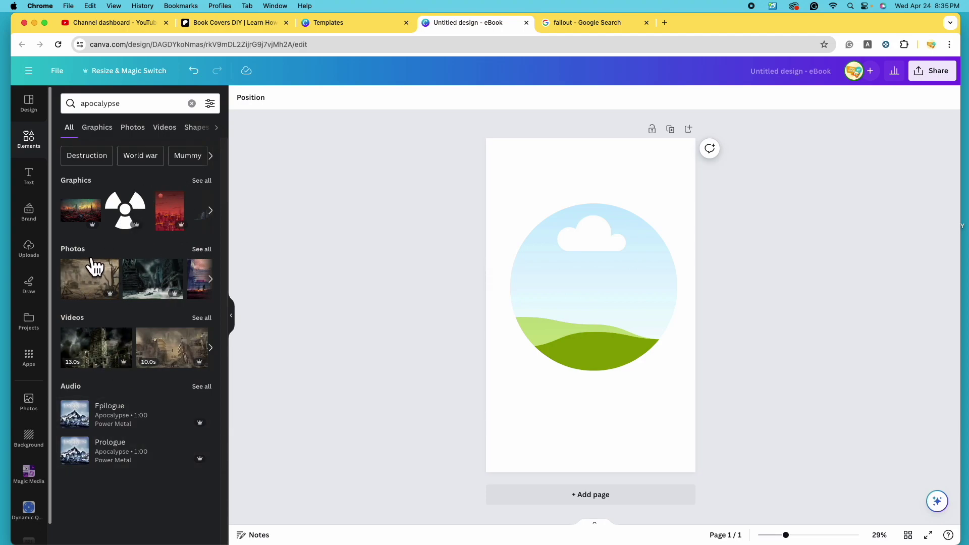
{"action": "left_click", "coordinate": [202, 249]}
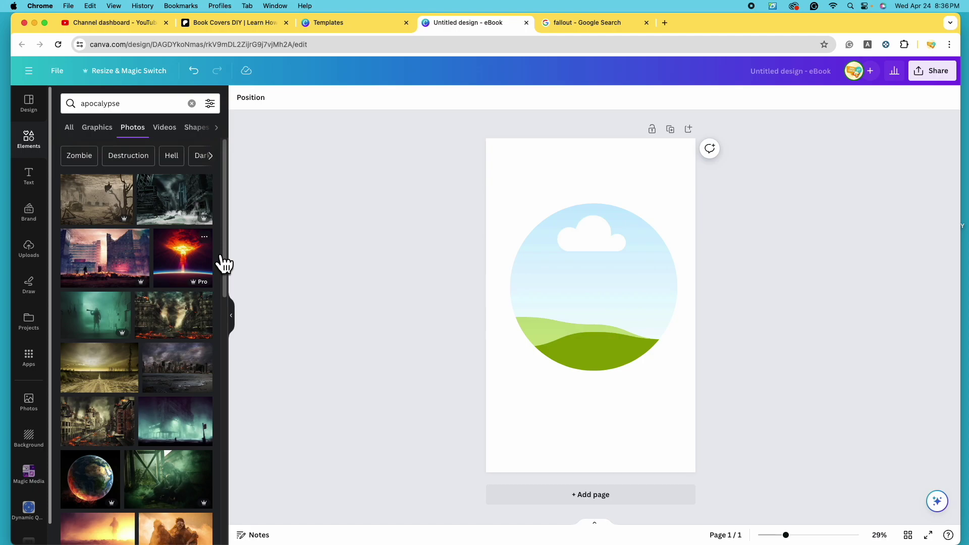
{"action": "left_click", "coordinate": [219, 109]}
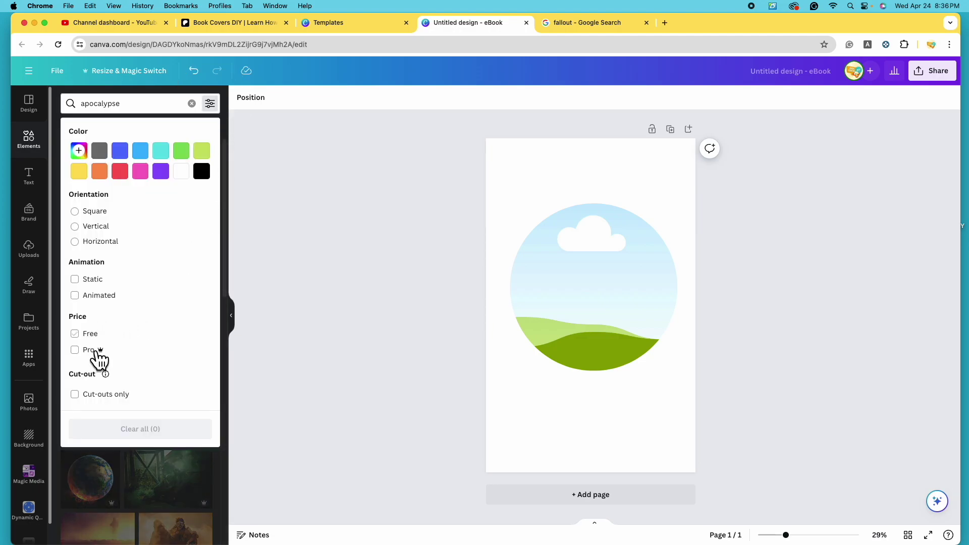
{"action": "left_click", "coordinate": [89, 334]}
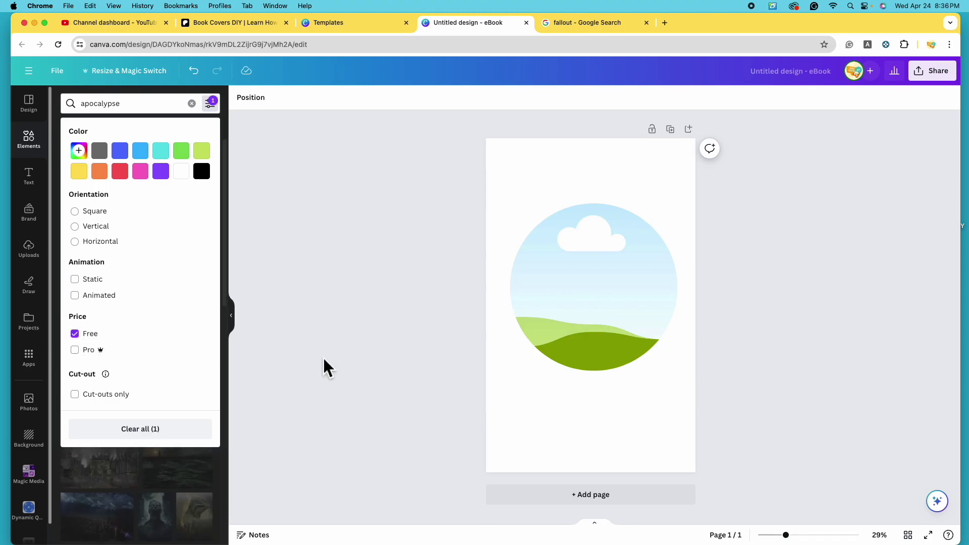
{"action": "left_click", "coordinate": [354, 305]}
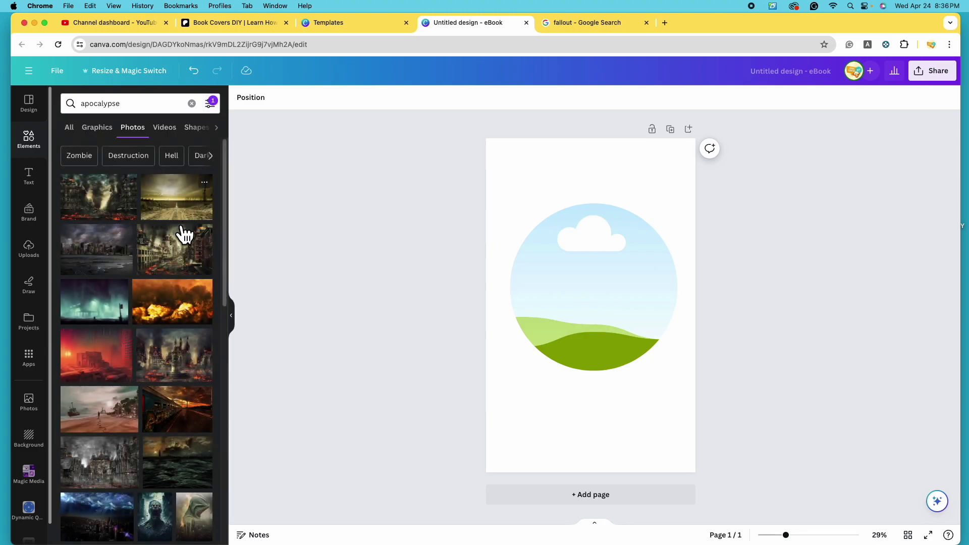
{"action": "scroll", "coordinate": [141, 368], "scroll_direction": "down", "scroll_amount": 8}
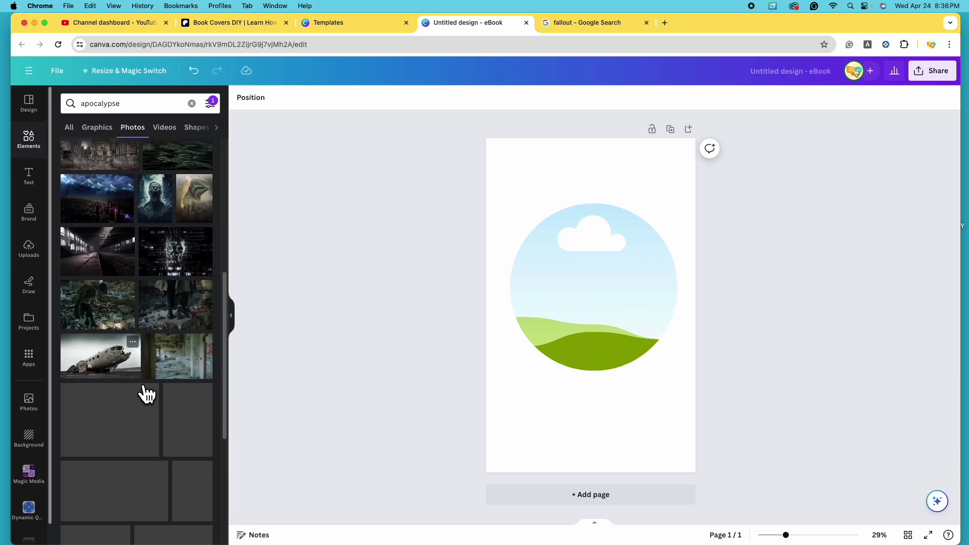
{"action": "scroll", "coordinate": [152, 384], "scroll_direction": "down", "scroll_amount": 5}
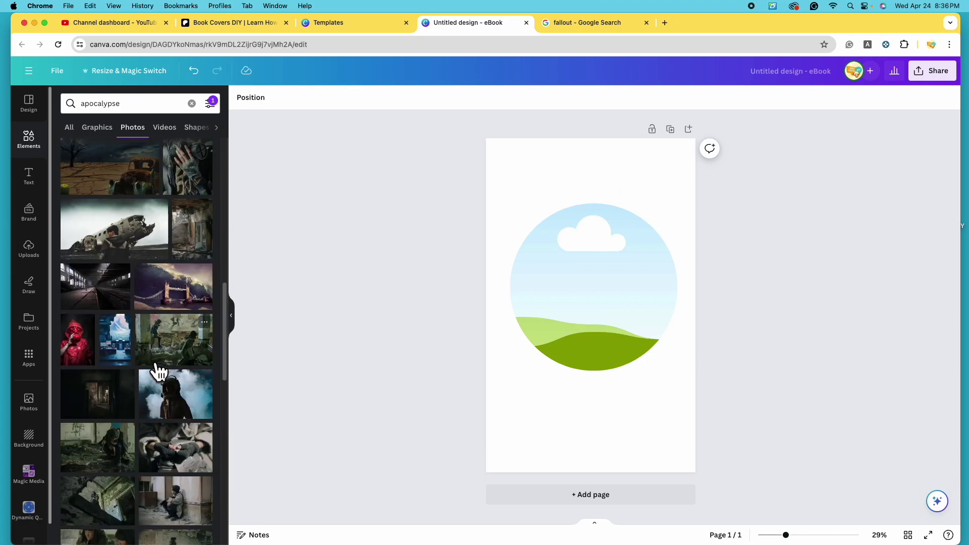
{"action": "scroll", "coordinate": [156, 364], "scroll_direction": "down", "scroll_amount": 10}
{"action": "scroll", "coordinate": [158, 364], "scroll_direction": "down", "scroll_amount": 10}
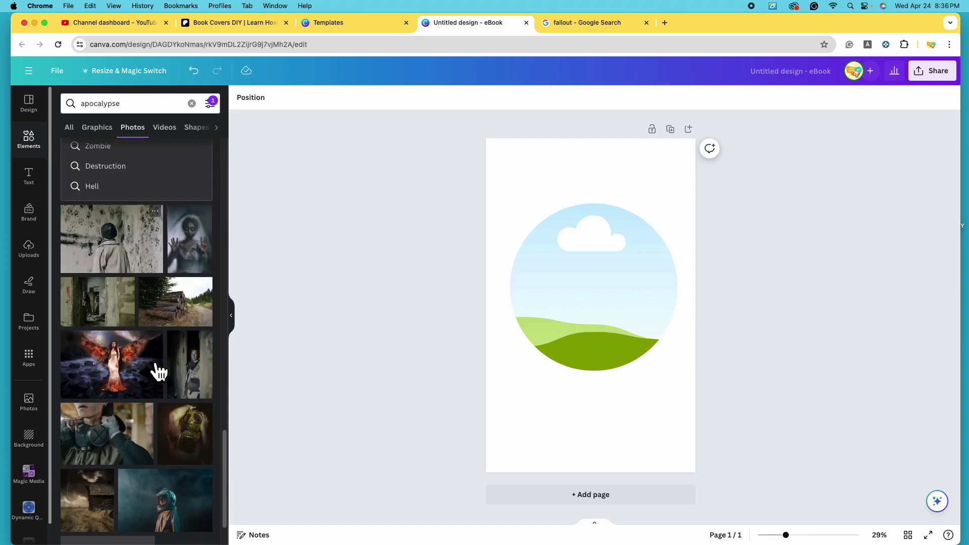
{"action": "scroll", "coordinate": [164, 377], "scroll_direction": "down", "scroll_amount": 3}
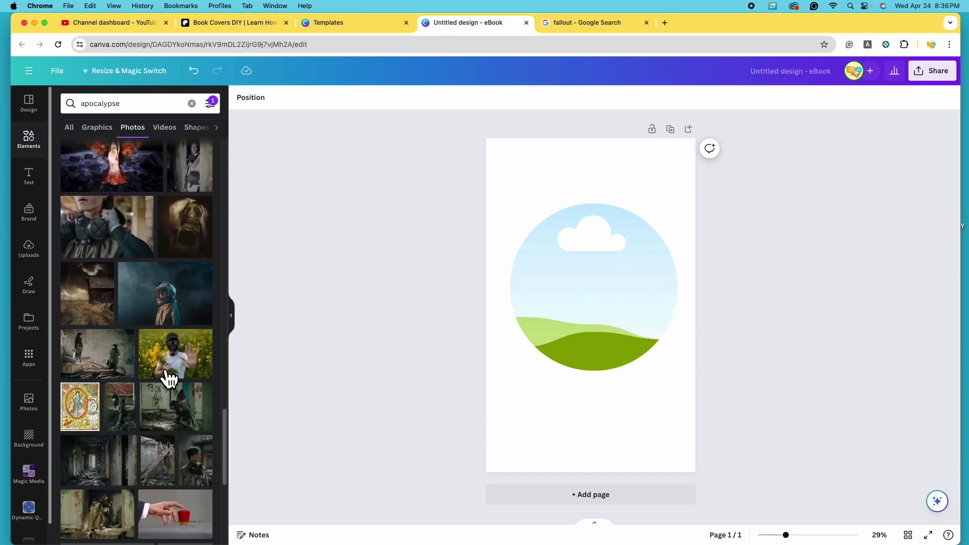
{"action": "scroll", "coordinate": [167, 376], "scroll_direction": "up", "scroll_amount": 15}
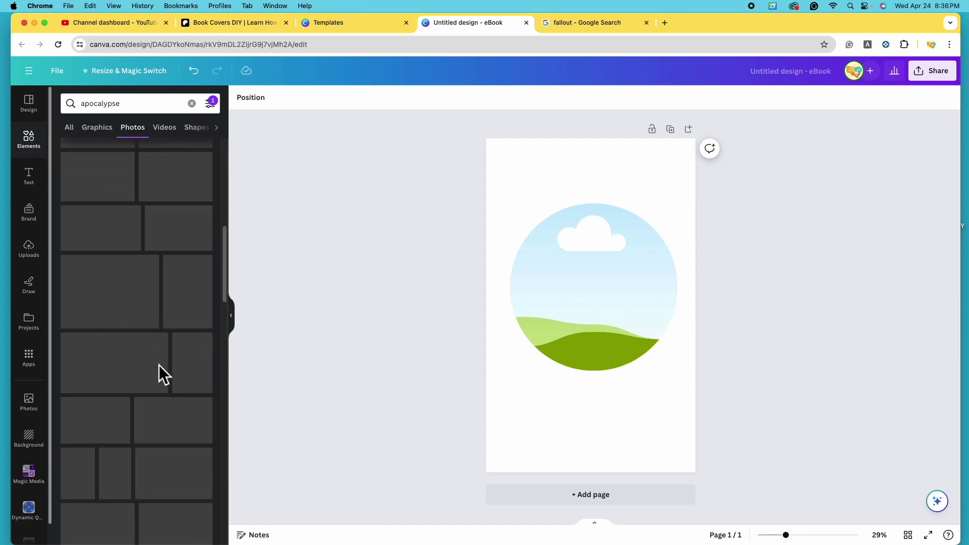
{"action": "left_click", "coordinate": [210, 103]}
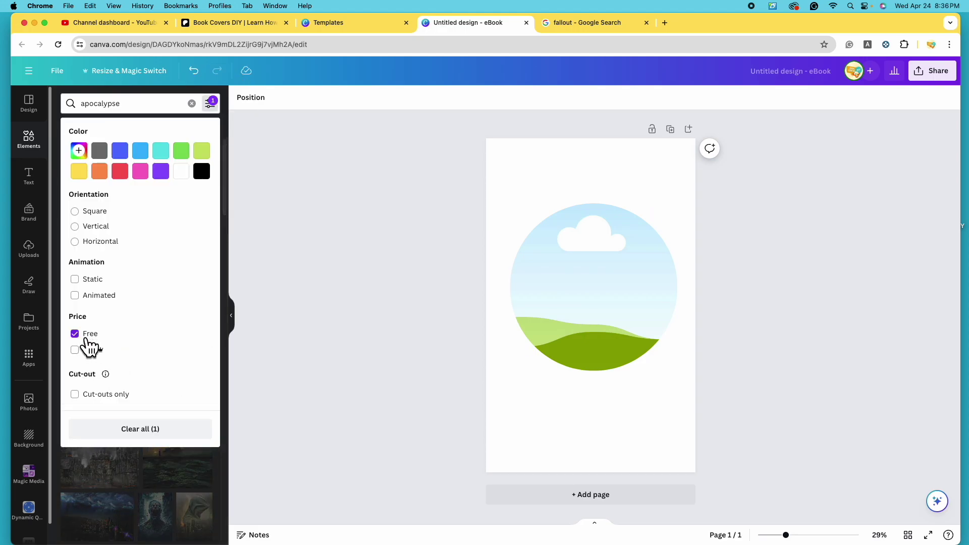
{"action": "left_click", "coordinate": [86, 335]}
{"action": "left_click", "coordinate": [321, 320]}
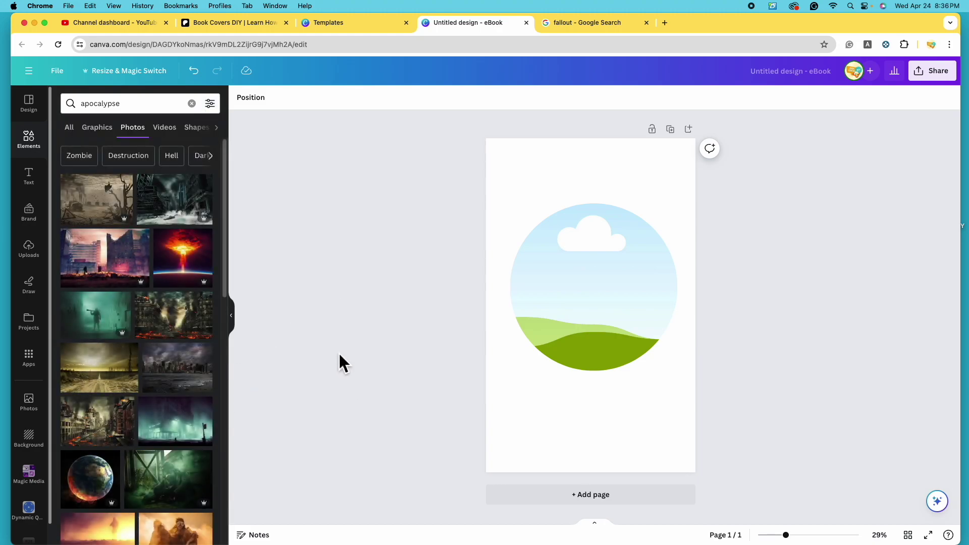
{"action": "left_click", "coordinate": [610, 310]}
- Shrink the circle frame into the top-left corner, then add and shrink the teal soldier photo
{"action": "left_click_drag", "start_coordinate": [678, 371], "coordinate": [543, 189]}
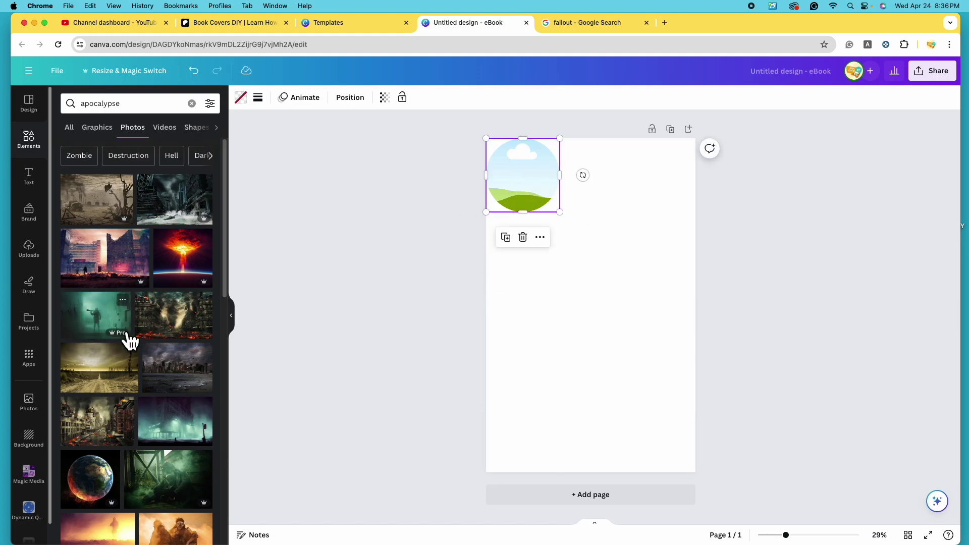
{"action": "left_click", "coordinate": [101, 327]}
{"action": "left_click_drag", "start_coordinate": [611, 315], "coordinate": [550, 271]}
{"action": "left_click_drag", "start_coordinate": [638, 322], "coordinate": [628, 281]}
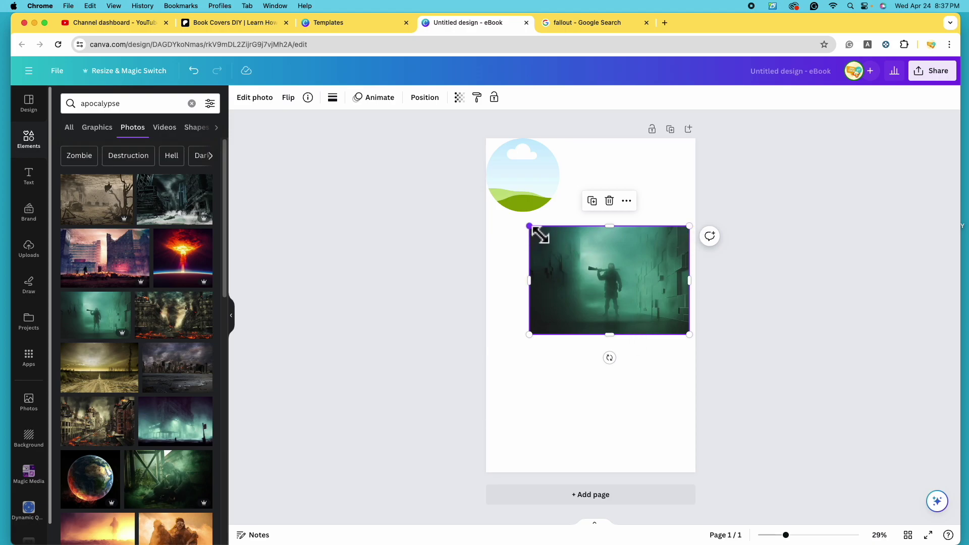
- Resize the teal soldier photo and move it to the top right
{"action": "left_click_drag", "start_coordinate": [538, 342], "coordinate": [579, 328]}
{"action": "left_click_drag", "start_coordinate": [616, 283], "coordinate": [627, 241]}
{"action": "scroll", "coordinate": [147, 383], "scroll_direction": "down", "scroll_amount": 1}
{"action": "scroll", "coordinate": [148, 384], "scroll_direction": "down", "scroll_amount": 6}
{"action": "scroll", "coordinate": [147, 383], "scroll_direction": "down", "scroll_amount": 4}
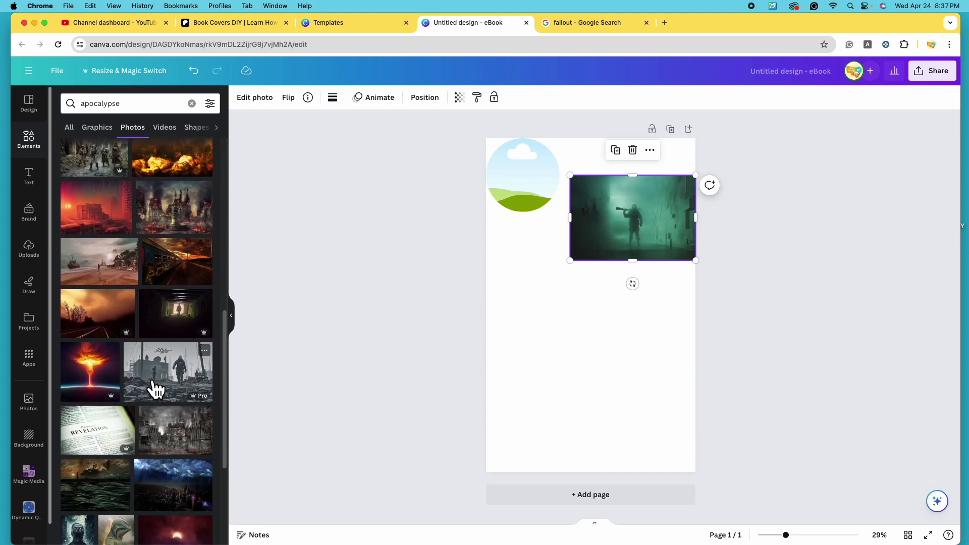
{"action": "scroll", "coordinate": [184, 277], "scroll_direction": "down", "scroll_amount": 4}
- Add the soldiers-in-ruins photo, move it lower, then delete it
{"action": "left_click", "coordinate": [184, 278]}
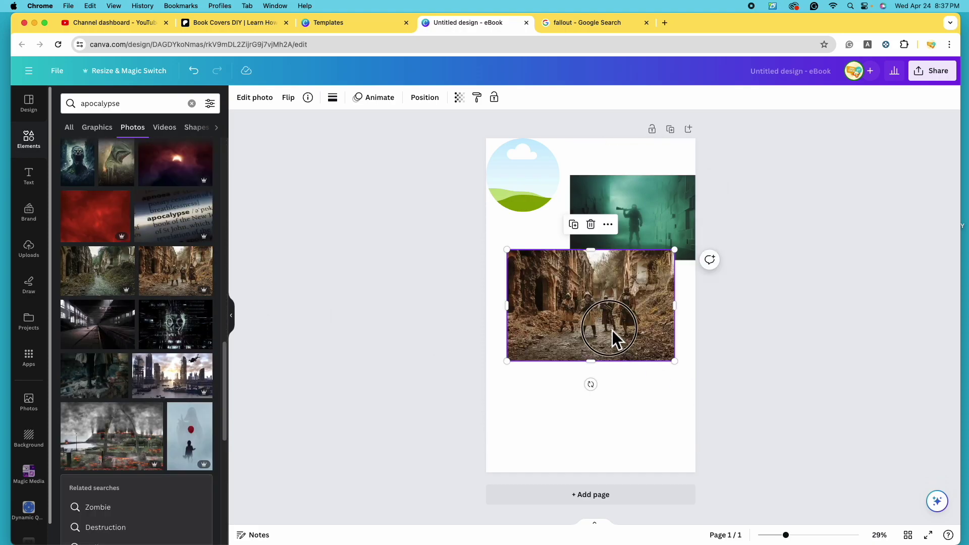
{"action": "left_click_drag", "start_coordinate": [613, 330], "coordinate": [609, 380]}
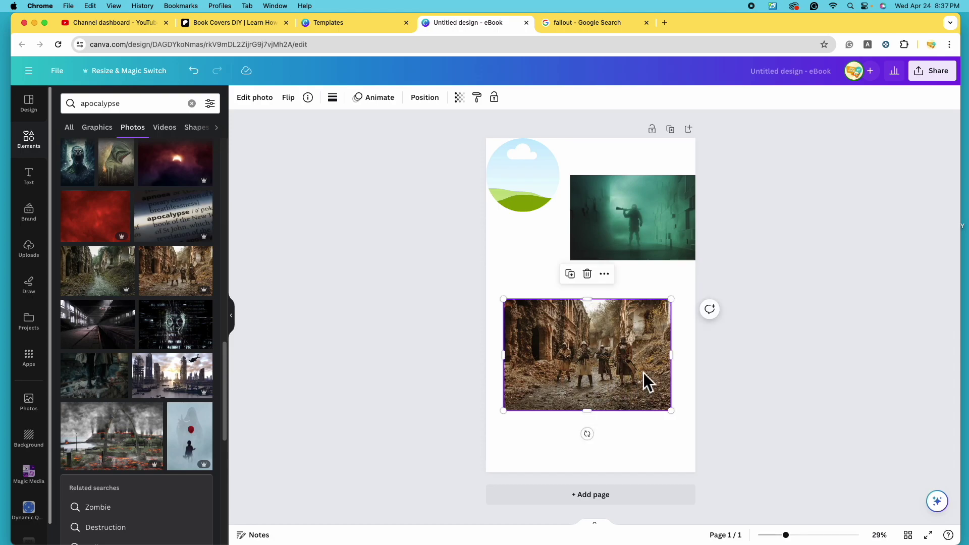
{"action": "left_click", "coordinate": [591, 277]}
{"action": "scroll", "coordinate": [192, 347], "scroll_direction": "down", "scroll_amount": 3}
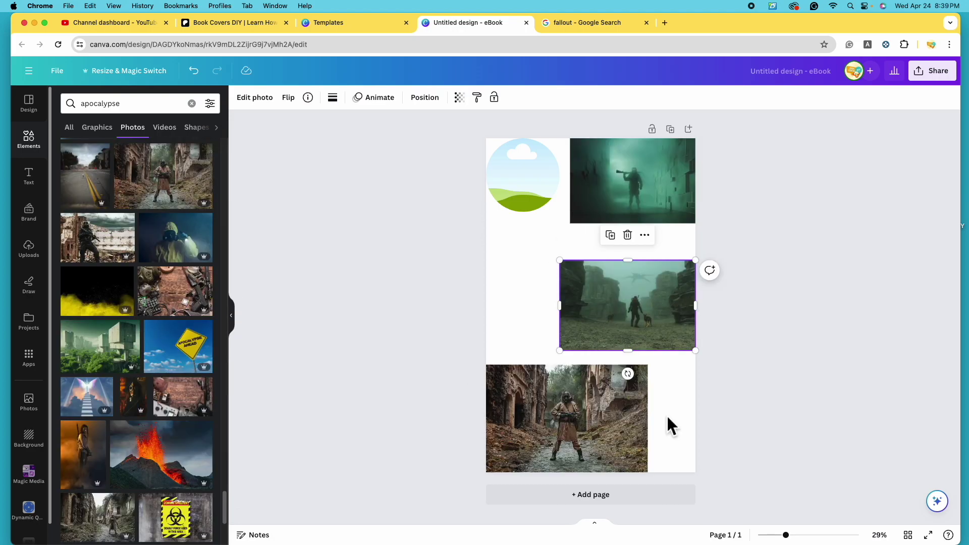
- Resize and then delete the teal soldier photo
{"action": "left_click", "coordinate": [598, 195]}
{"action": "left_click_drag", "start_coordinate": [571, 224], "coordinate": [525, 250]}
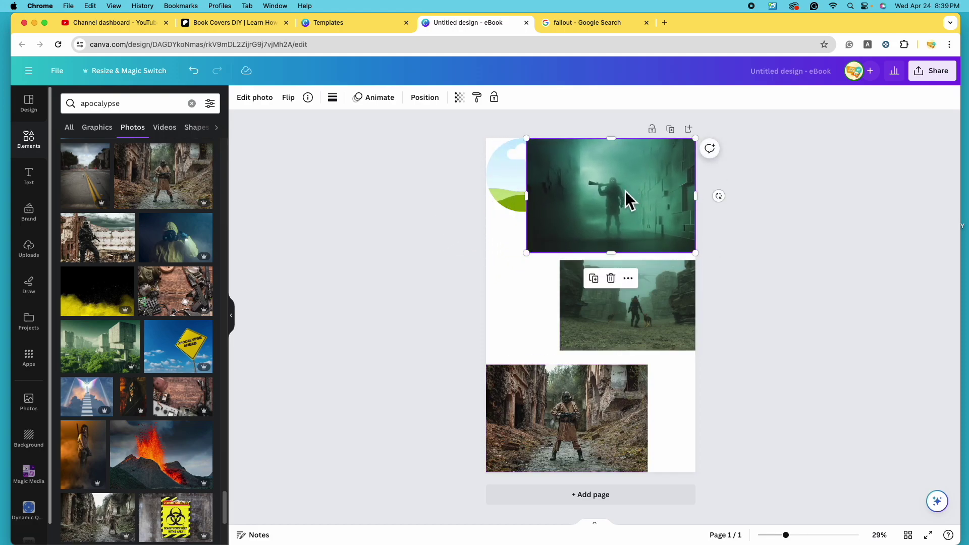
{"action": "left_click", "coordinate": [624, 283]}
- Enlarge the figure-with-dog photo and delete the gas-mask soldier photo
{"action": "left_click", "coordinate": [590, 438]}
{"action": "mouse_move", "coordinate": [647, 366]}
{"action": "left_mouse_down"}
{"action": "mouse_move", "coordinate": [797, 318]}
{"action": "mouse_move", "coordinate": [654, 369]}
{"action": "left_mouse_up"}
{"action": "left_click", "coordinate": [642, 304]}
{"action": "left_click_drag", "start_coordinate": [561, 261], "coordinate": [521, 288]}
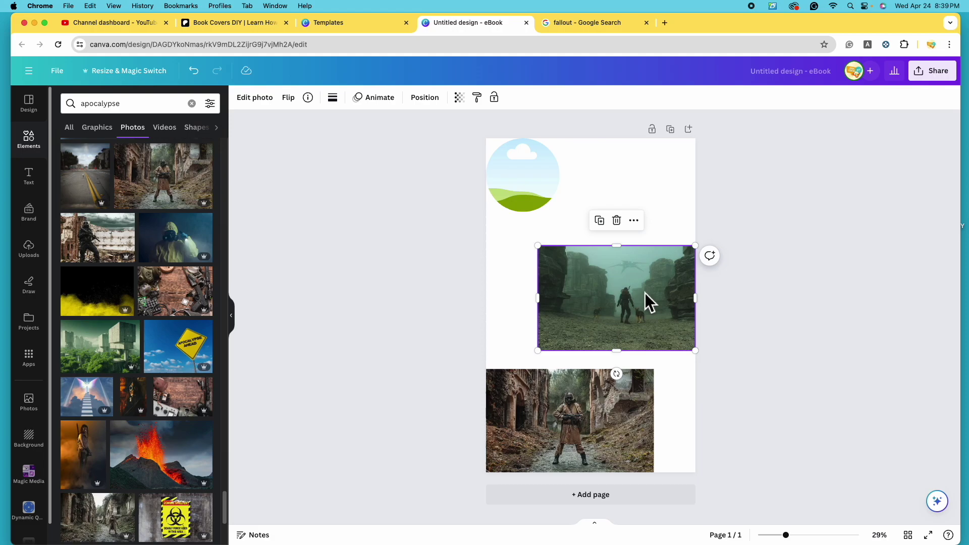
{"action": "left_click", "coordinate": [589, 425]}
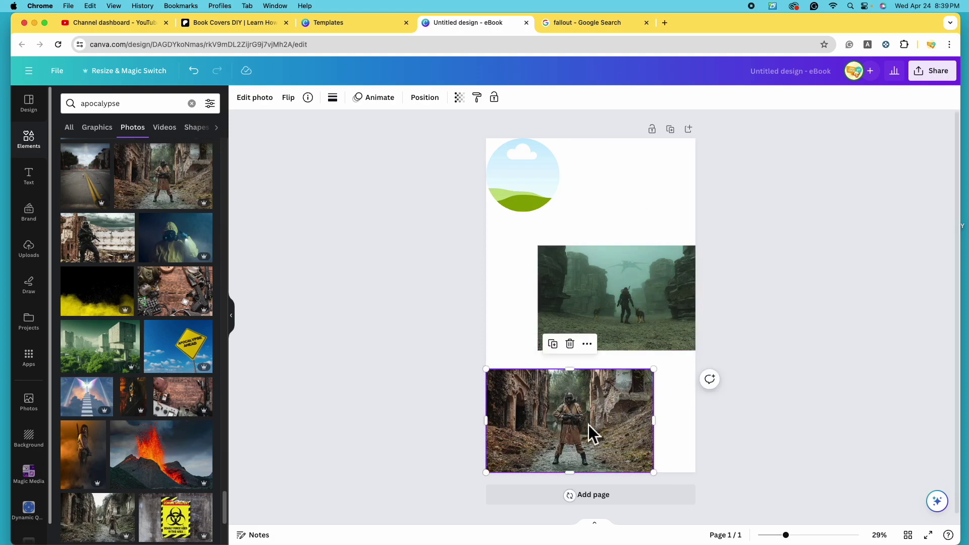
{"action": "left_click", "coordinate": [570, 344]}
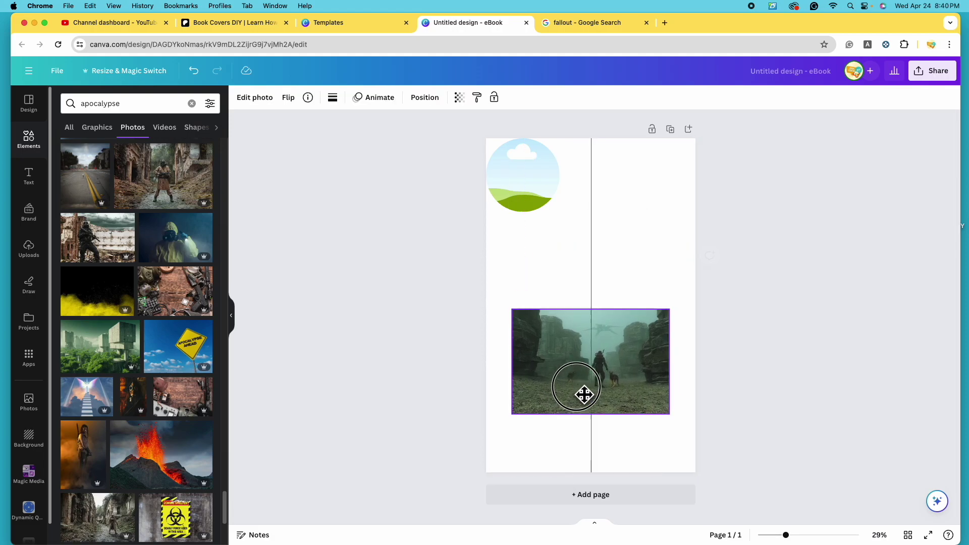
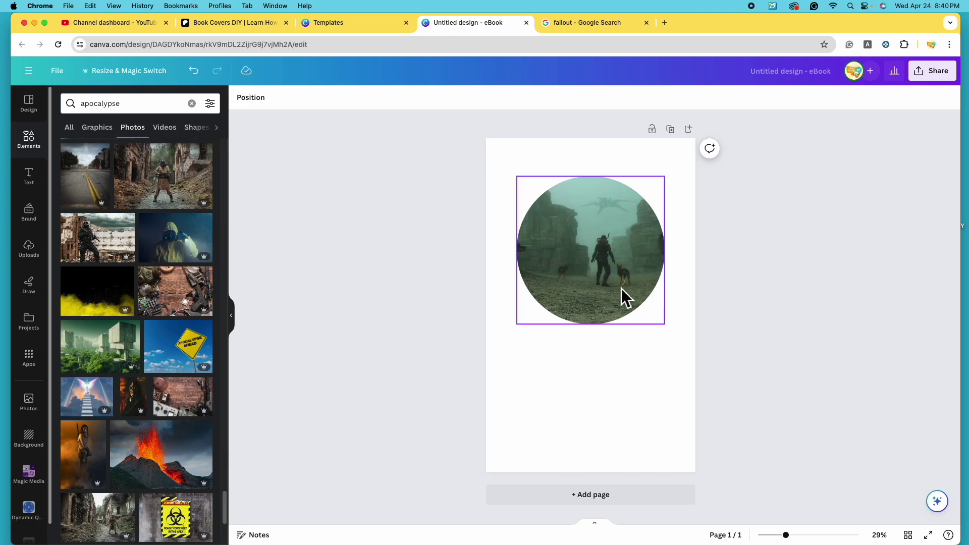
- Enlarge and shift the photo inside its circle crop so the figure and dog fill it
{"action": "left_click", "coordinate": [611, 266]}
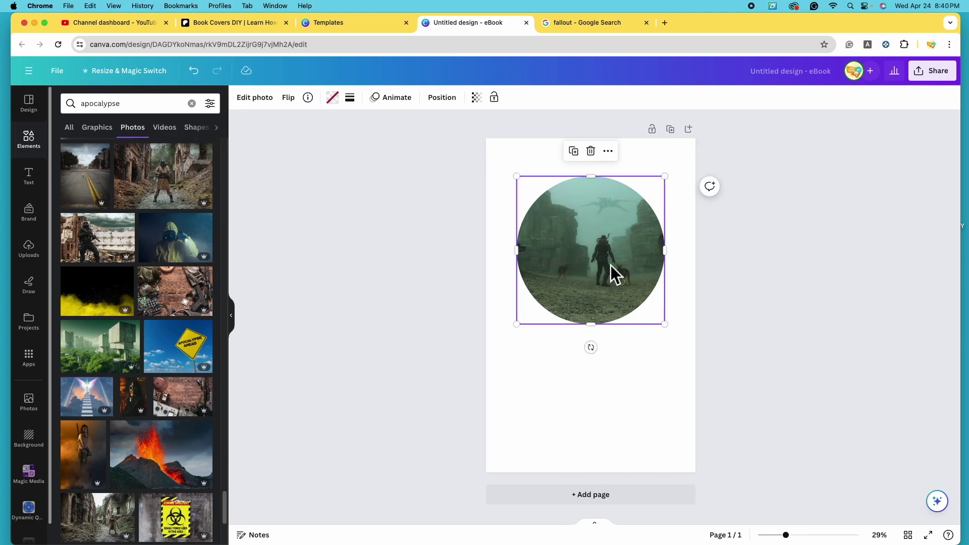
{"action": "double_click", "coordinate": [611, 266]}
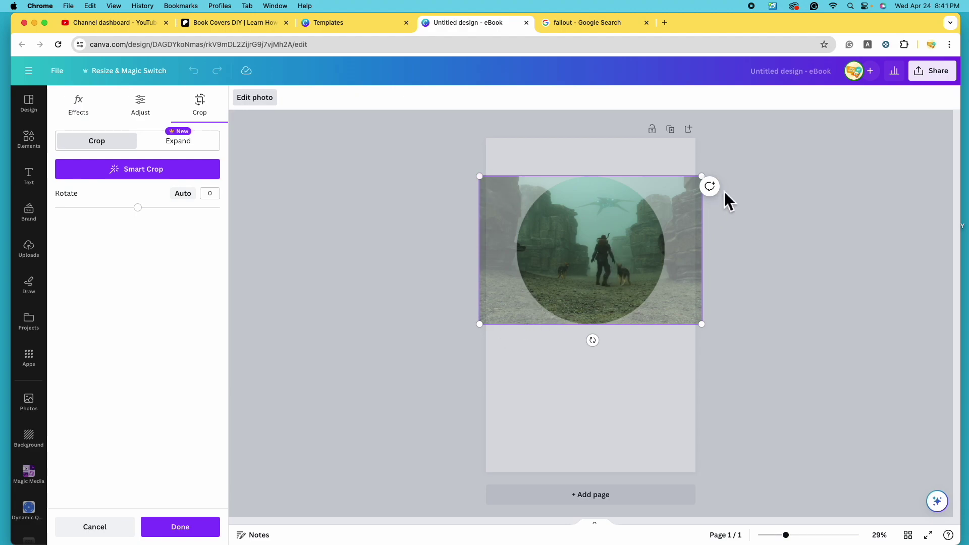
{"action": "left_click", "coordinate": [479, 324]}
{"action": "left_click_drag", "start_coordinate": [479, 324], "coordinate": [434, 354]}
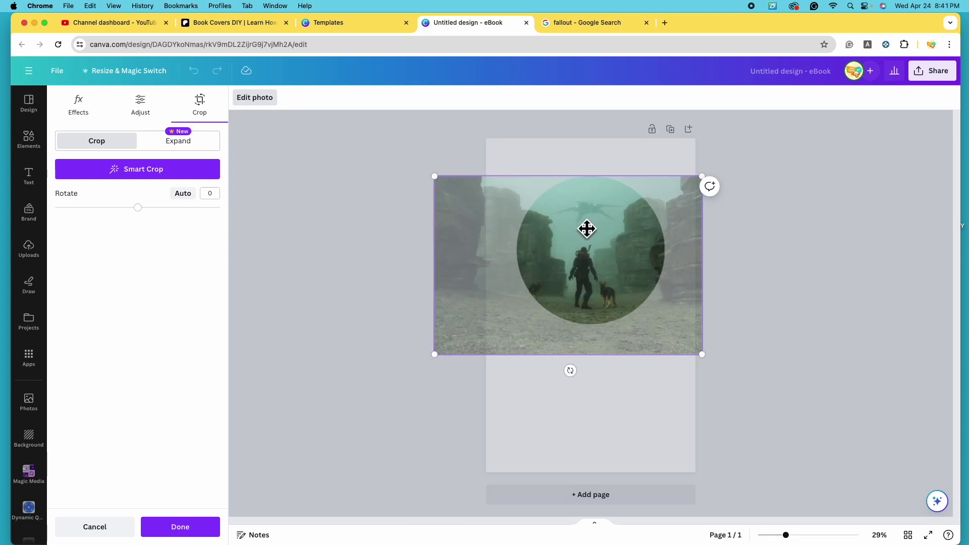
{"action": "left_click_drag", "start_coordinate": [594, 261], "coordinate": [595, 235]}
{"action": "left_click_drag", "start_coordinate": [443, 342], "coordinate": [407, 381]}
{"action": "left_click_drag", "start_coordinate": [474, 305], "coordinate": [496, 292]}
{"action": "left_click_drag", "start_coordinate": [419, 353], "coordinate": [385, 381]}
{"action": "mouse_move", "coordinate": [439, 322]}
{"action": "left_mouse_down"}
{"action": "mouse_move", "coordinate": [435, 309]}
{"action": "mouse_move", "coordinate": [456, 312]}
{"action": "mouse_move", "coordinate": [432, 310]}
{"action": "left_mouse_up"}
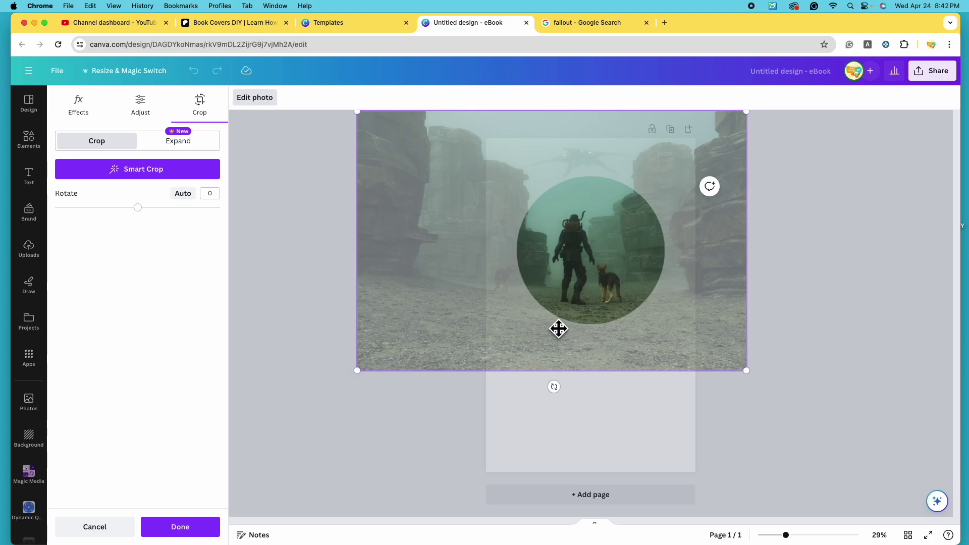
{"action": "left_click_drag", "start_coordinate": [550, 275], "coordinate": [552, 274]}
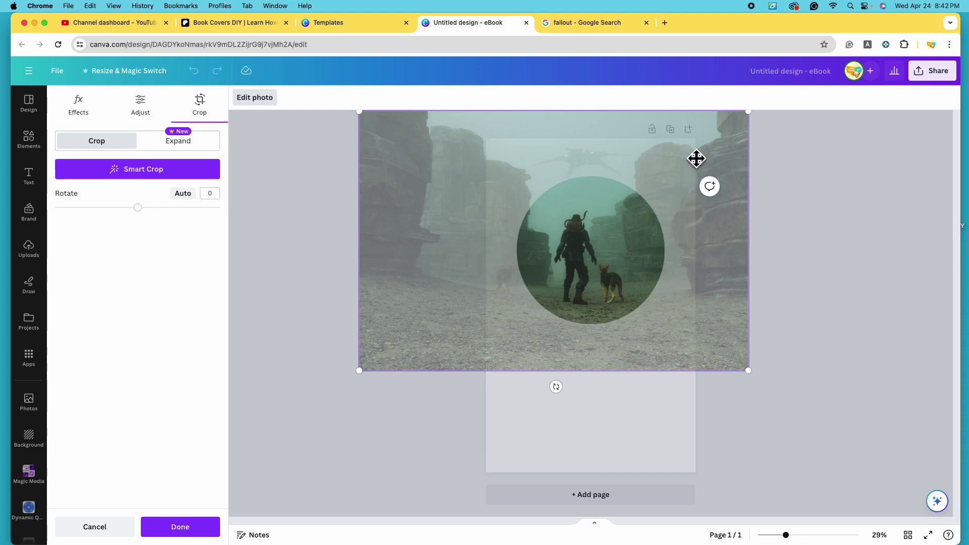
- Confirm the crop, then enlarge the circle and centre it on the page
{"action": "left_click", "coordinate": [181, 527]}
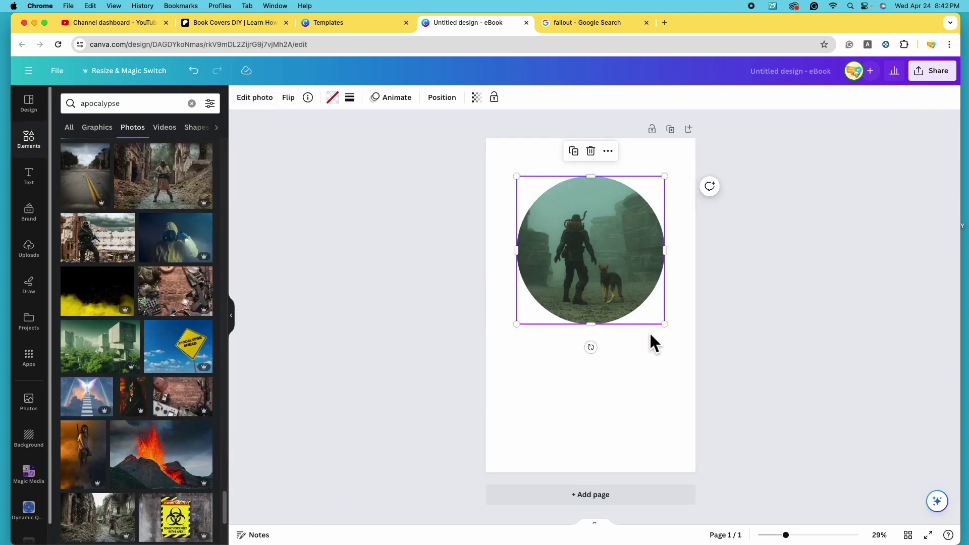
{"action": "mouse_move", "coordinate": [674, 336]}
{"action": "left_mouse_down"}
{"action": "mouse_move", "coordinate": [705, 368]}
{"action": "mouse_move", "coordinate": [660, 323]}
{"action": "mouse_move", "coordinate": [759, 425]}
{"action": "mouse_move", "coordinate": [660, 326]}
{"action": "mouse_move", "coordinate": [690, 359]}
{"action": "mouse_move", "coordinate": [678, 338]}
{"action": "left_mouse_up"}
{"action": "left_click_drag", "start_coordinate": [622, 233], "coordinate": [616, 277]}
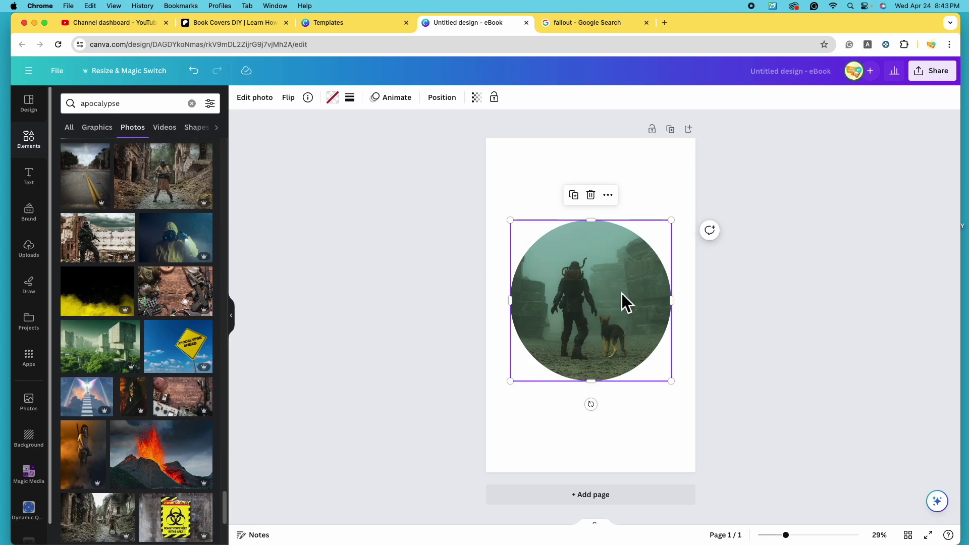
- Bring up the full filter list for the circular photo and browse the Vivid filters
{"action": "left_click", "coordinate": [263, 108]}
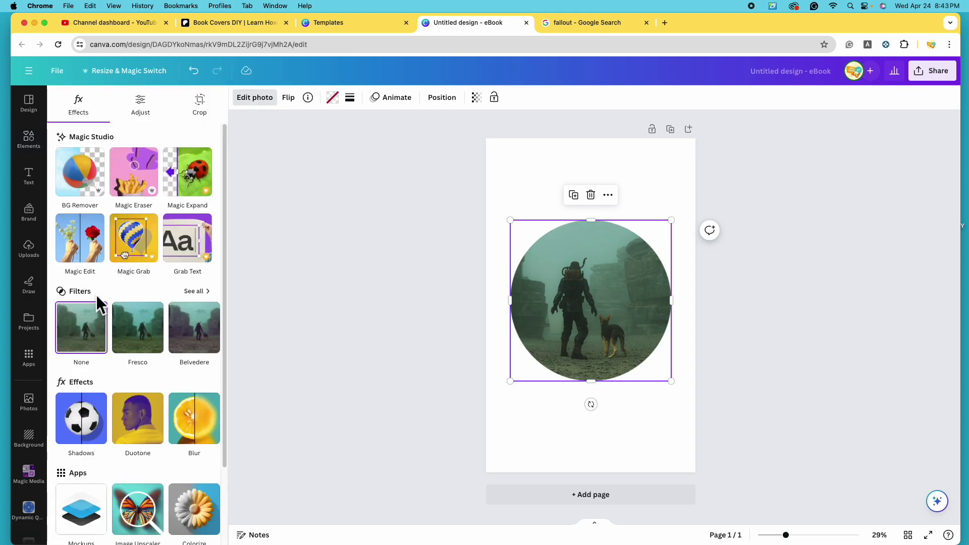
{"action": "left_click", "coordinate": [203, 296]}
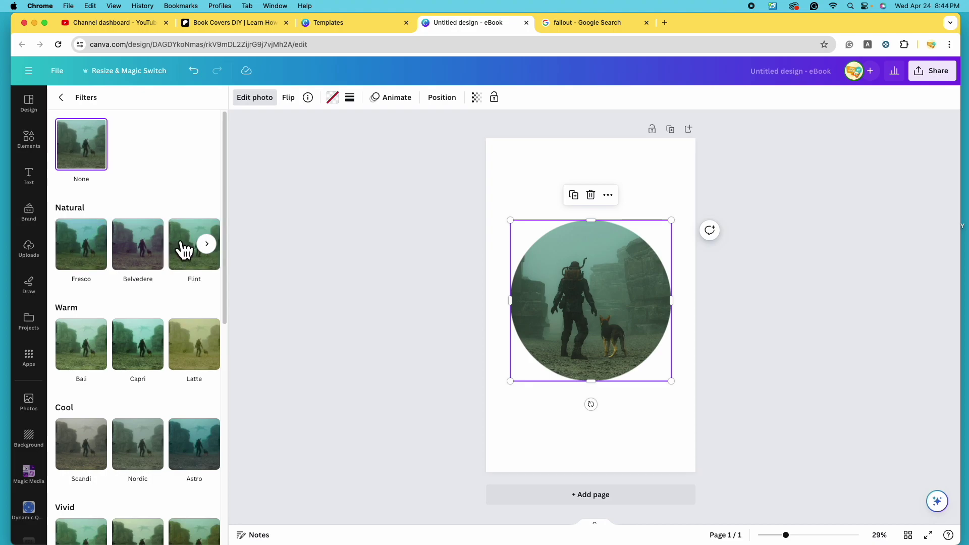
{"action": "scroll", "coordinate": [137, 399], "scroll_direction": "down", "scroll_amount": 5}
{"action": "scroll", "coordinate": [144, 403], "scroll_direction": "down", "scroll_amount": 6}
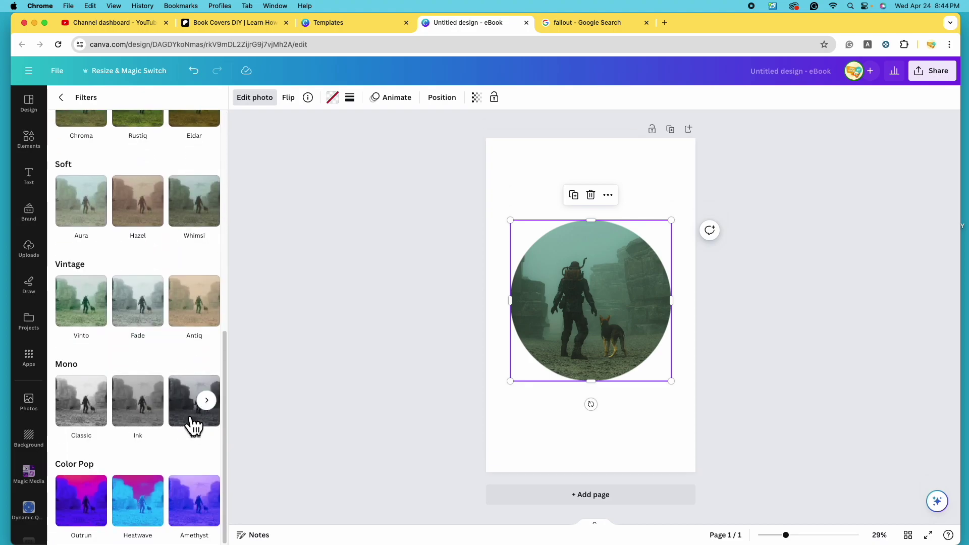
{"action": "scroll", "coordinate": [152, 465], "scroll_direction": "up", "scroll_amount": 1}
{"action": "scroll", "coordinate": [143, 467], "scroll_direction": "up", "scroll_amount": 5}
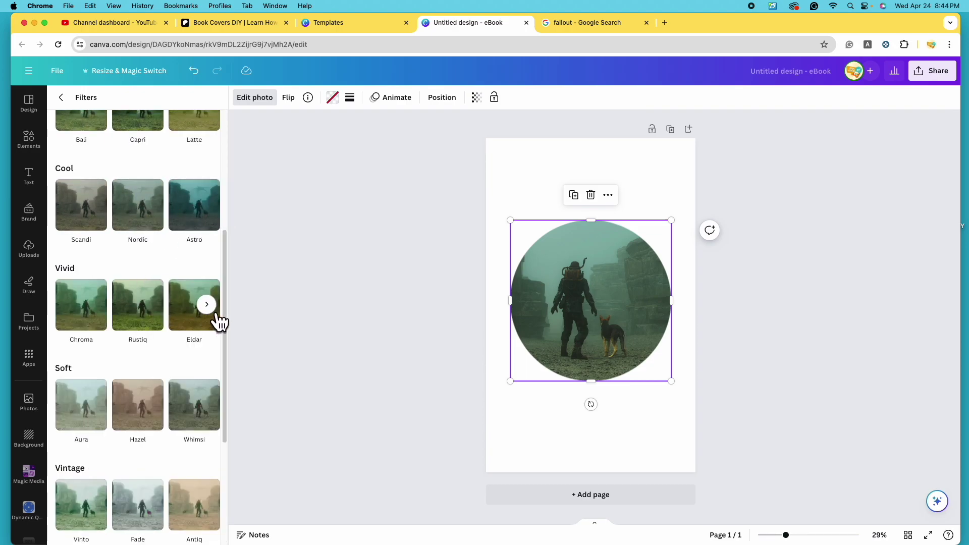
{"action": "left_click", "coordinate": [208, 305]}
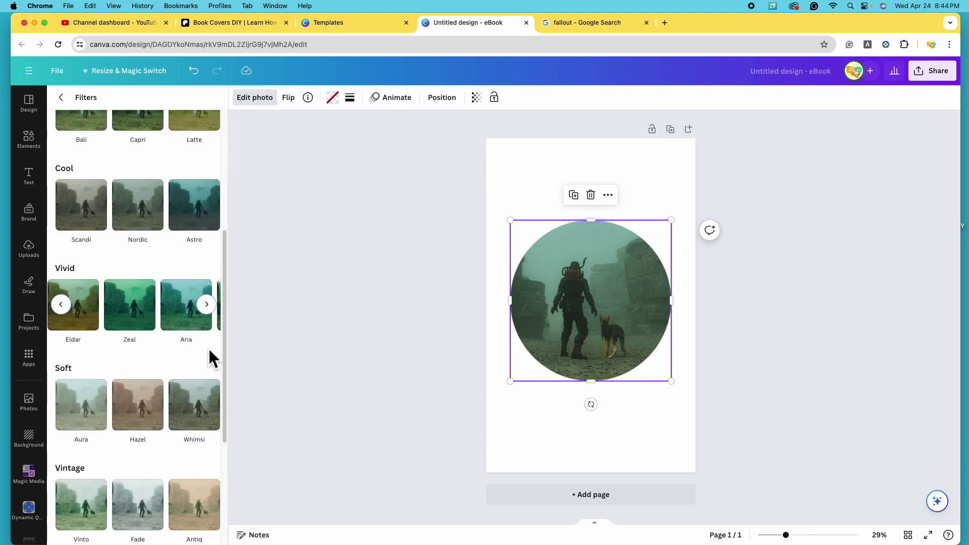
{"action": "left_click", "coordinate": [208, 305]}
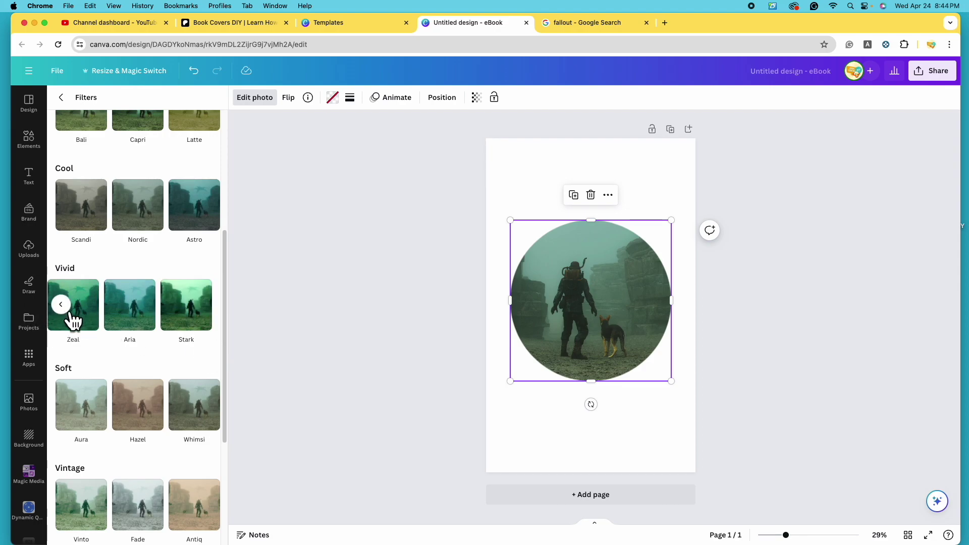
{"action": "left_click", "coordinate": [61, 305]}
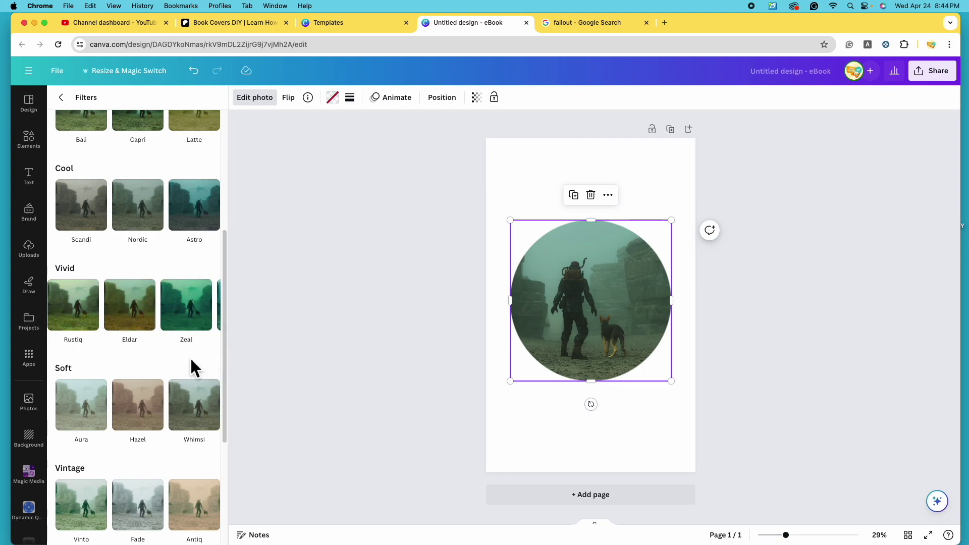
{"action": "scroll", "coordinate": [192, 366], "scroll_direction": "up", "scroll_amount": 2}
- Try the Zeal, Stark and Arctic filters, then settle on Capri
{"action": "left_click", "coordinate": [204, 376]}
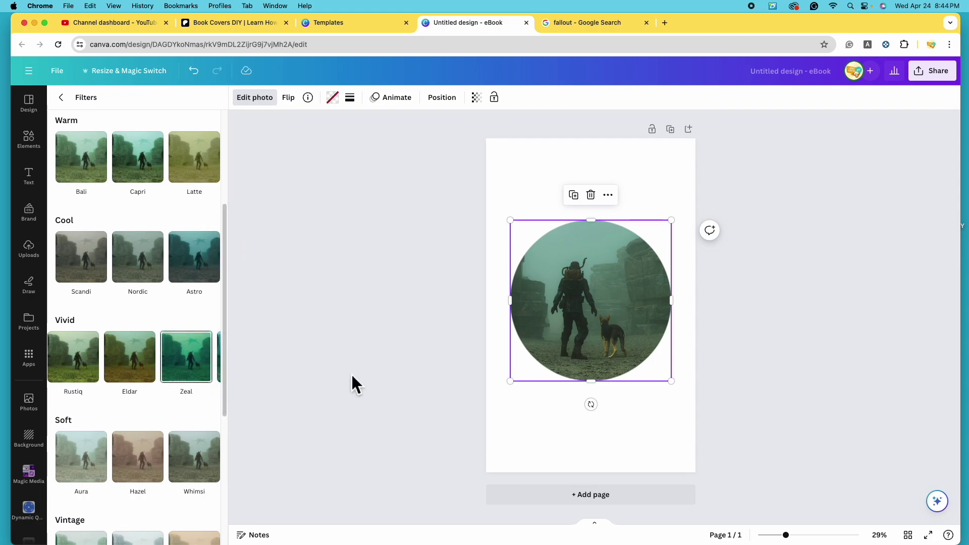
{"action": "left_click", "coordinate": [200, 382]}
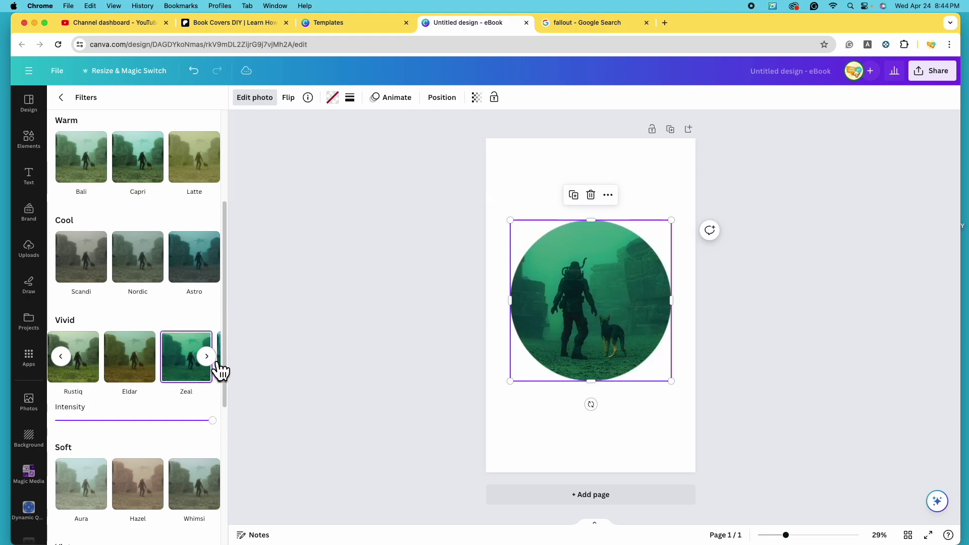
{"action": "left_click", "coordinate": [207, 356]}
{"action": "left_click", "coordinate": [204, 381]}
{"action": "left_click", "coordinate": [206, 257]}
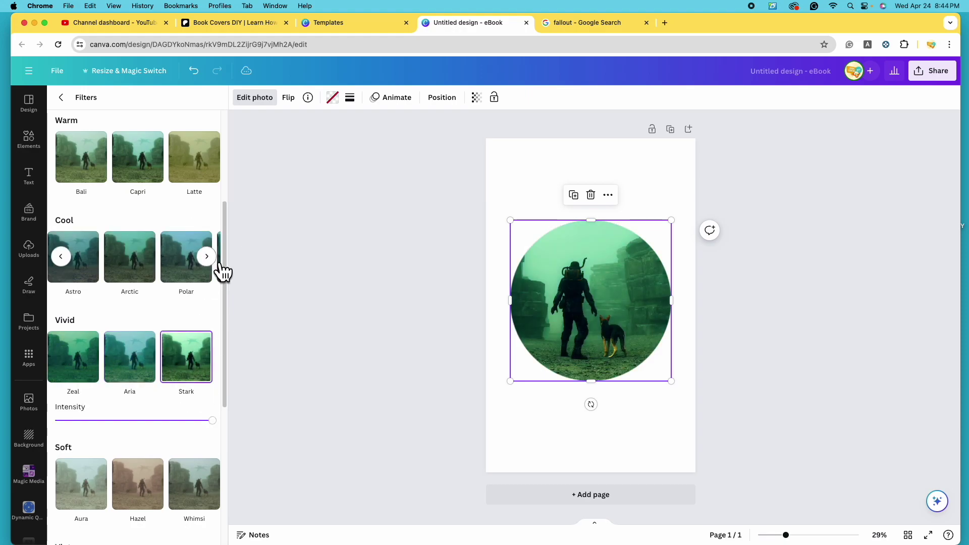
{"action": "left_click", "coordinate": [146, 281]}
{"action": "scroll", "coordinate": [144, 278], "scroll_direction": "up", "scroll_amount": 3}
{"action": "left_click", "coordinate": [141, 277]}
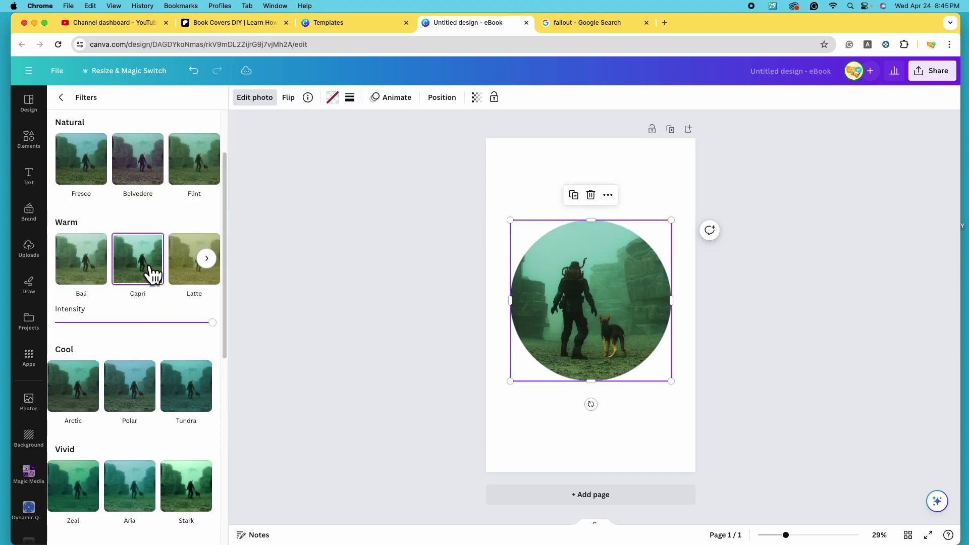
{"action": "scroll", "coordinate": [166, 288], "scroll_direction": "down", "scroll_amount": 1}
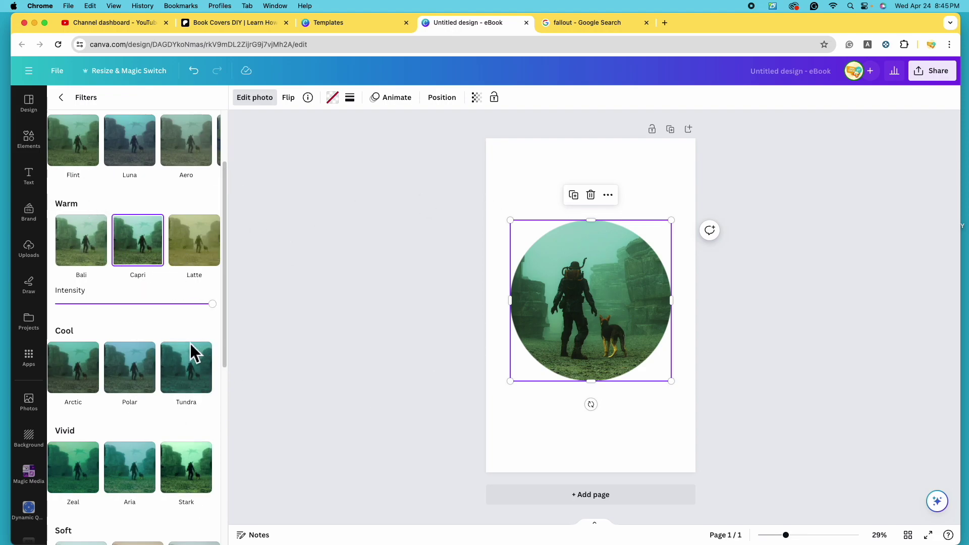
{"action": "scroll", "coordinate": [159, 330], "scroll_direction": "up", "scroll_amount": 5}
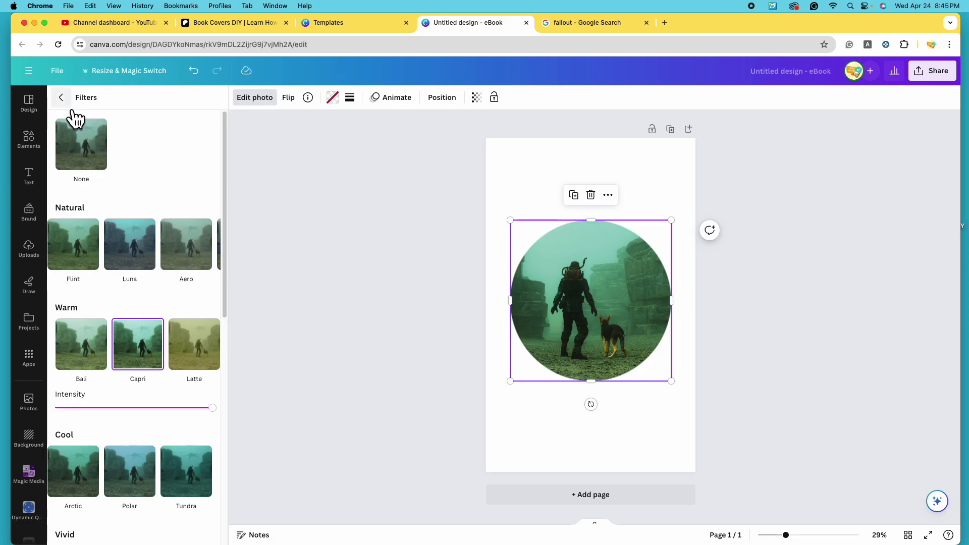
{"action": "left_click", "coordinate": [62, 98]}
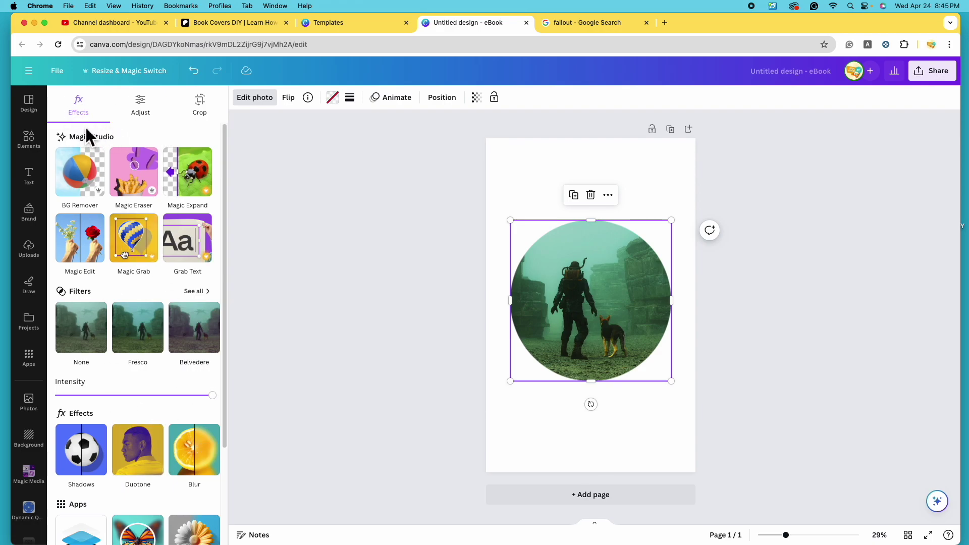
- Limit adjustments to the background, then brighten it, warm it to temperature 70, shift tint and lift shadows
{"action": "left_click", "coordinate": [154, 117]}
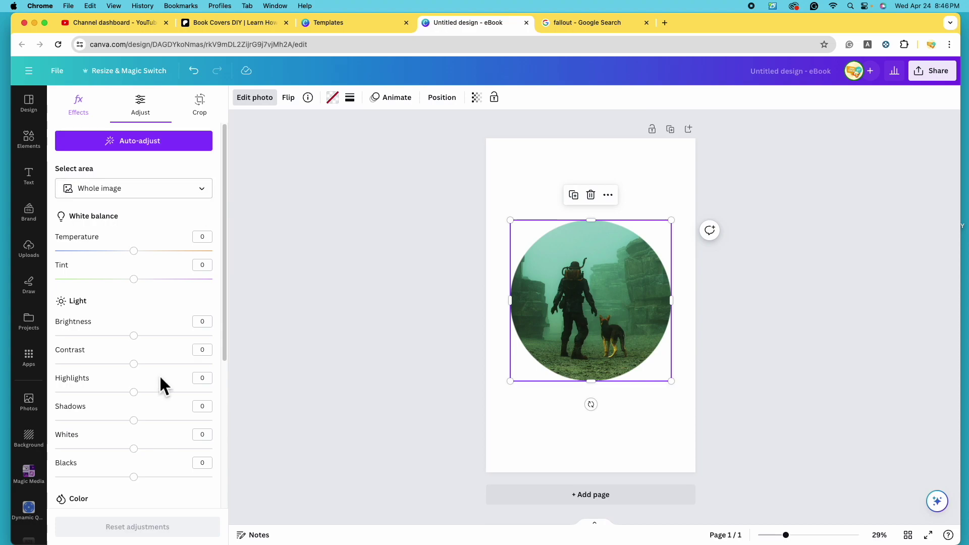
{"action": "left_click", "coordinate": [211, 196]}
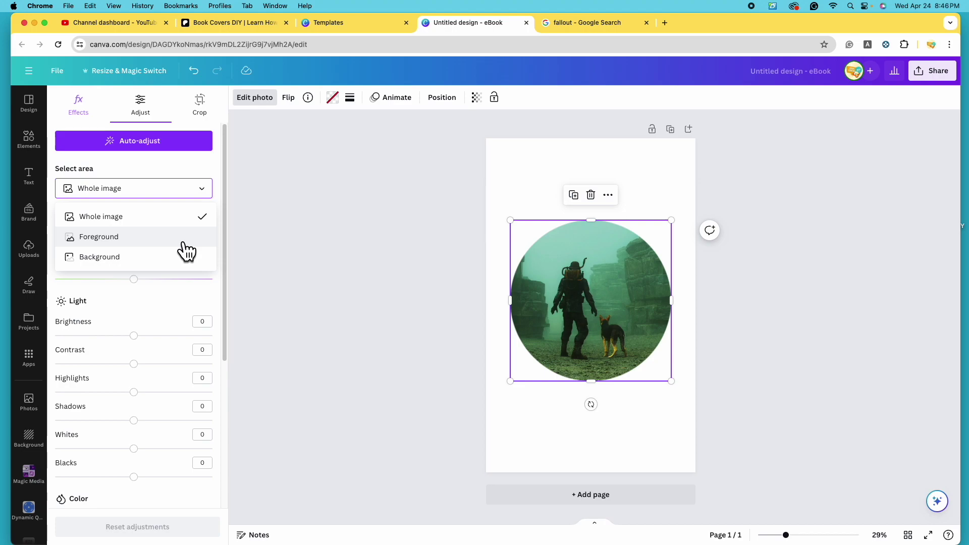
{"action": "left_click", "coordinate": [146, 260]}
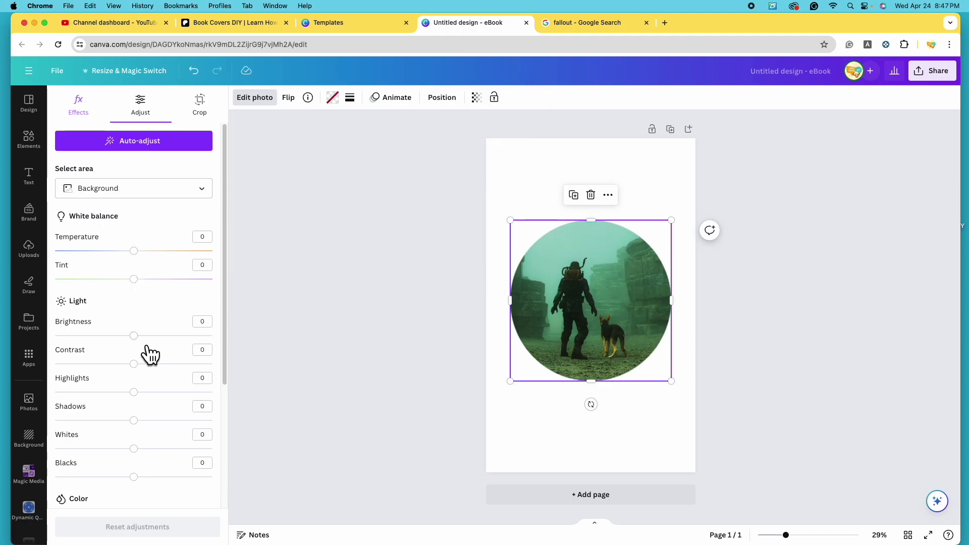
{"action": "left_click_drag", "start_coordinate": [143, 344], "coordinate": [164, 356]}
{"action": "left_click_drag", "start_coordinate": [149, 265], "coordinate": [202, 275]}
{"action": "left_click_drag", "start_coordinate": [143, 296], "coordinate": [245, 303]}
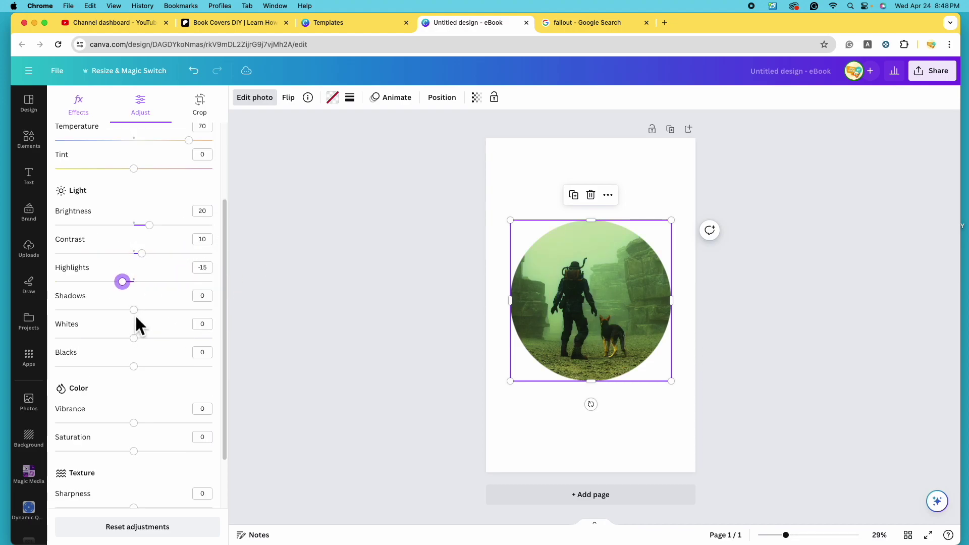
{"action": "left_click_drag", "start_coordinate": [136, 322], "coordinate": [143, 377]}
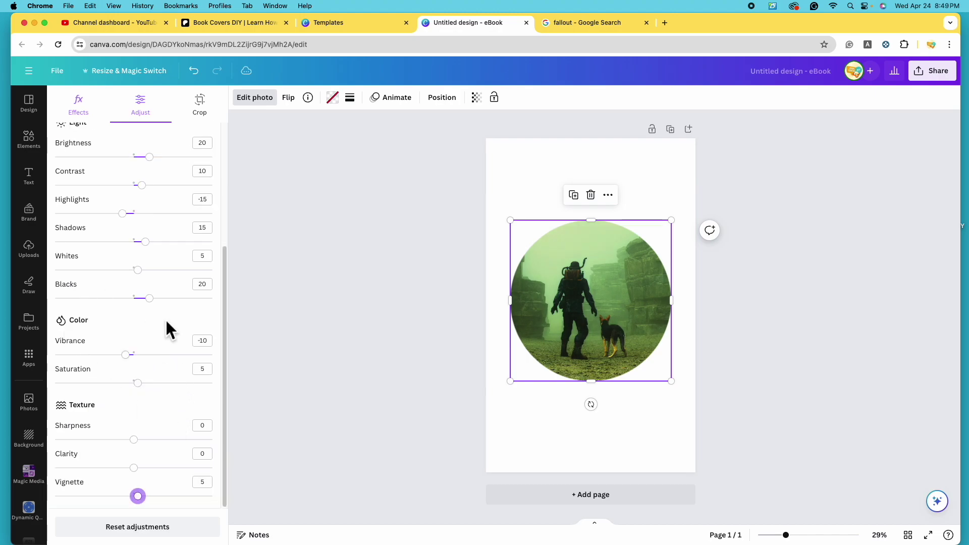
{"action": "scroll", "coordinate": [156, 378], "scroll_direction": "up", "scroll_amount": 5}
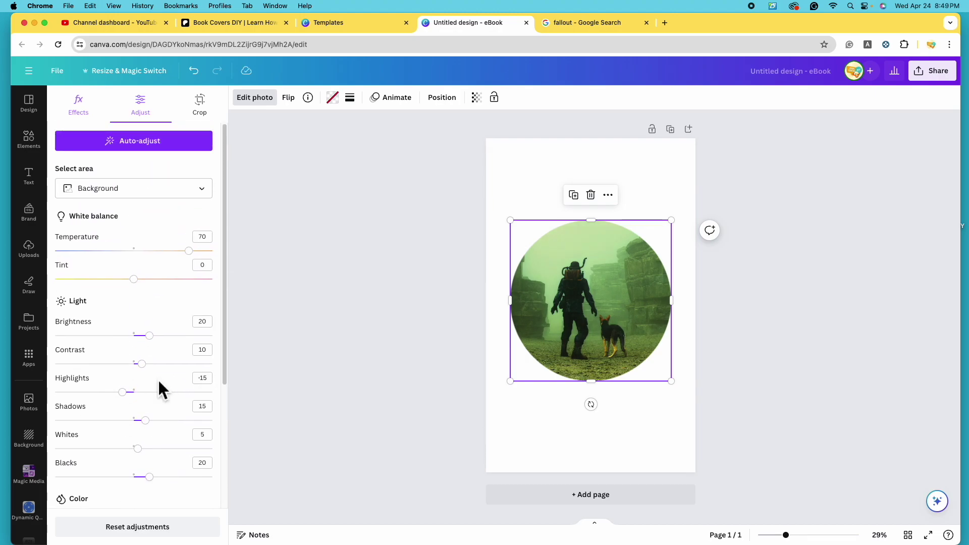
- Switch the adjustment area to the foreground figure and brighten it to 25
{"action": "left_click", "coordinate": [211, 195]}
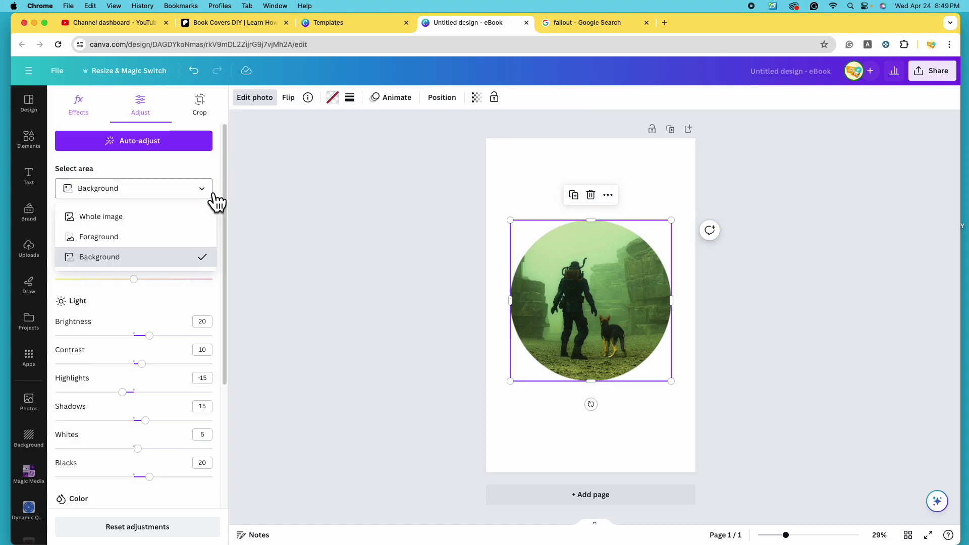
{"action": "left_click", "coordinate": [158, 246]}
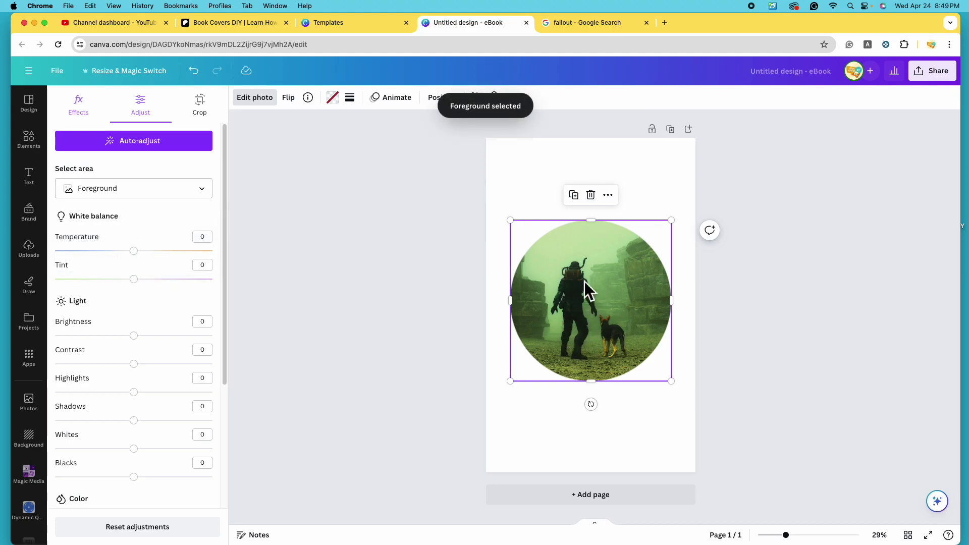
{"action": "left_click_drag", "start_coordinate": [134, 336], "coordinate": [151, 362]}
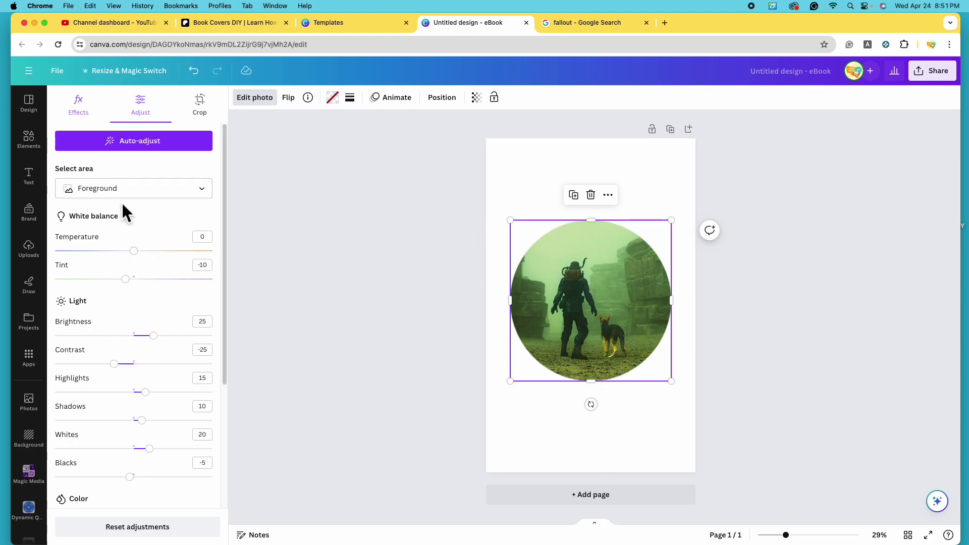
{"action": "left_click", "coordinate": [375, 302]}
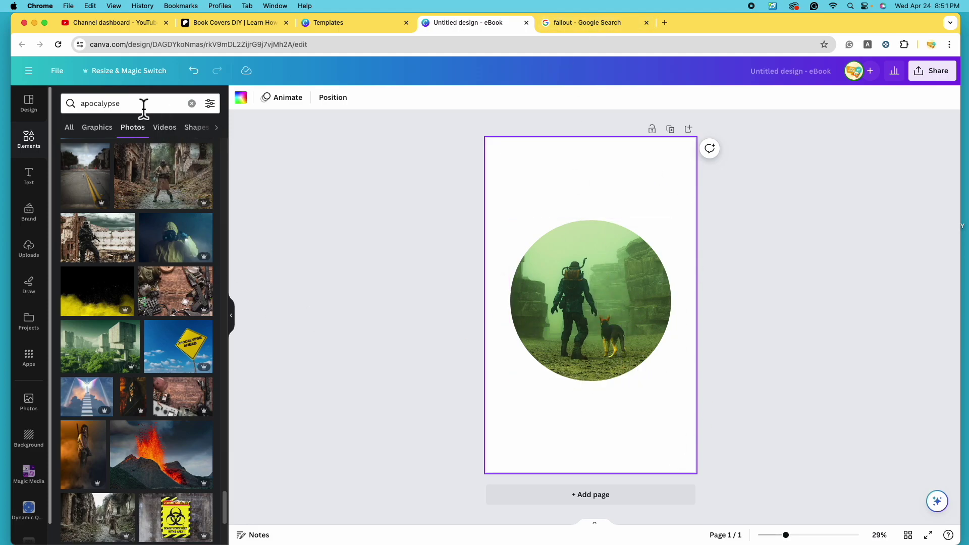
- Search Elements for 'tunnel' and show all of its photo results
{"action": "left_click", "coordinate": [35, 154]}
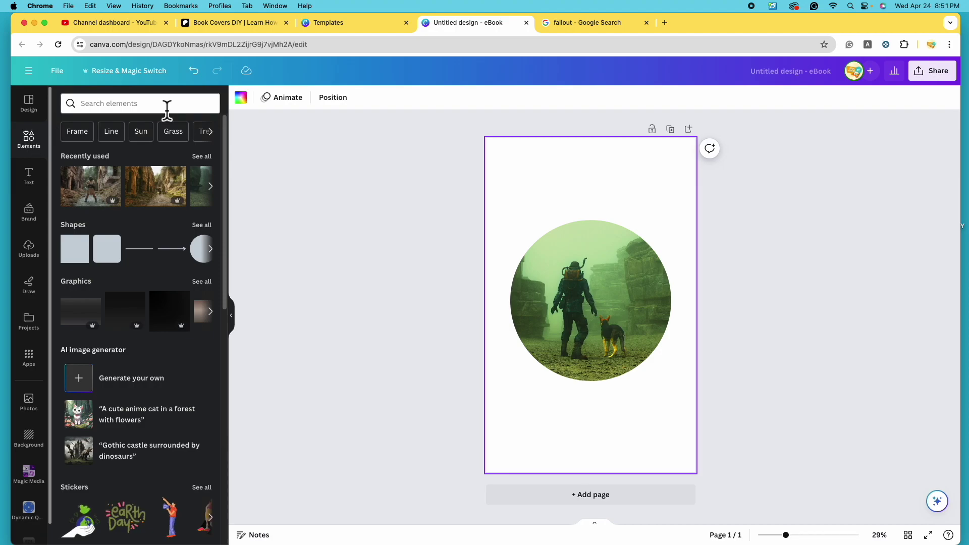
{"action": "left_click", "coordinate": [167, 107]}
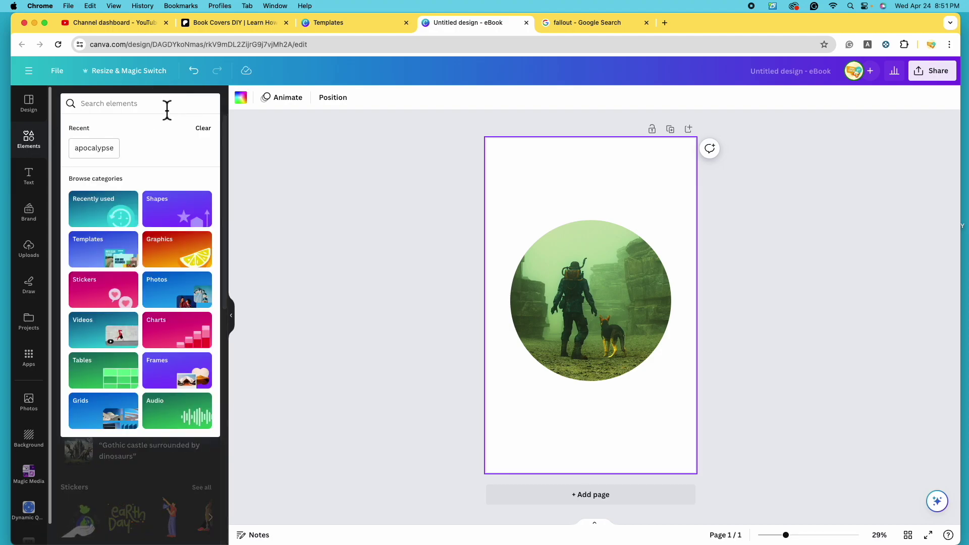
{"action": "type", "text": "tunnel"}
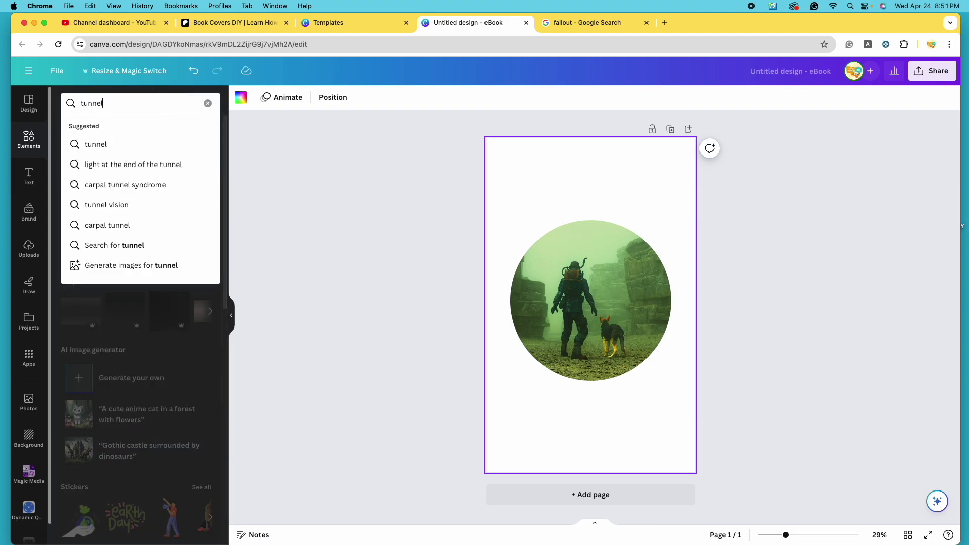
{"action": "key", "text": "Return"}
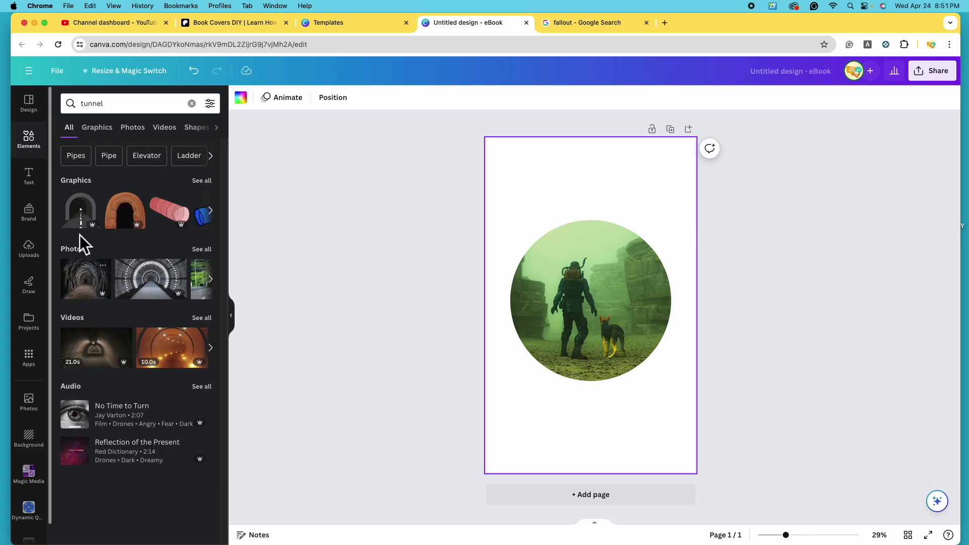
{"action": "left_click", "coordinate": [204, 249]}
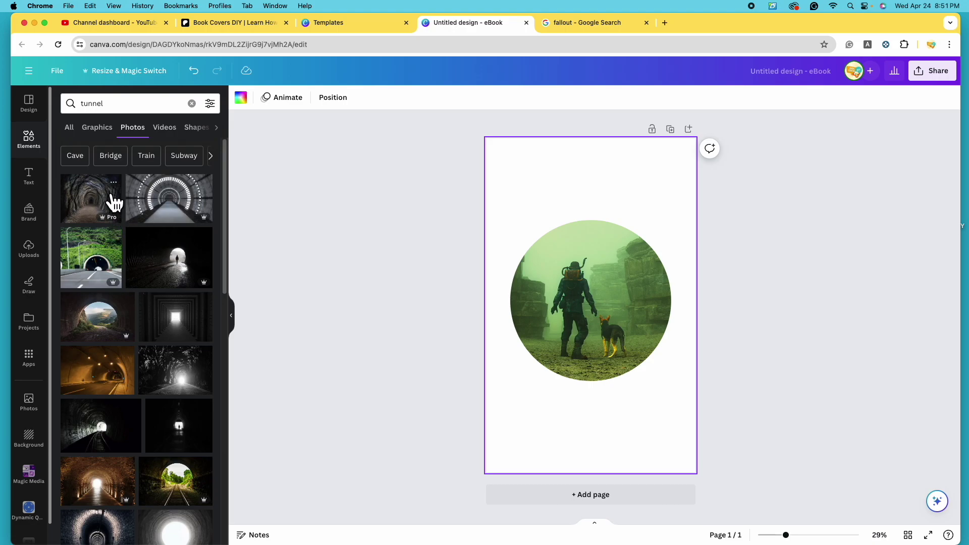
{"action": "scroll", "coordinate": [134, 334], "scroll_direction": "down", "scroll_amount": 1}
{"action": "scroll", "coordinate": [134, 333], "scroll_direction": "down", "scroll_amount": 3}
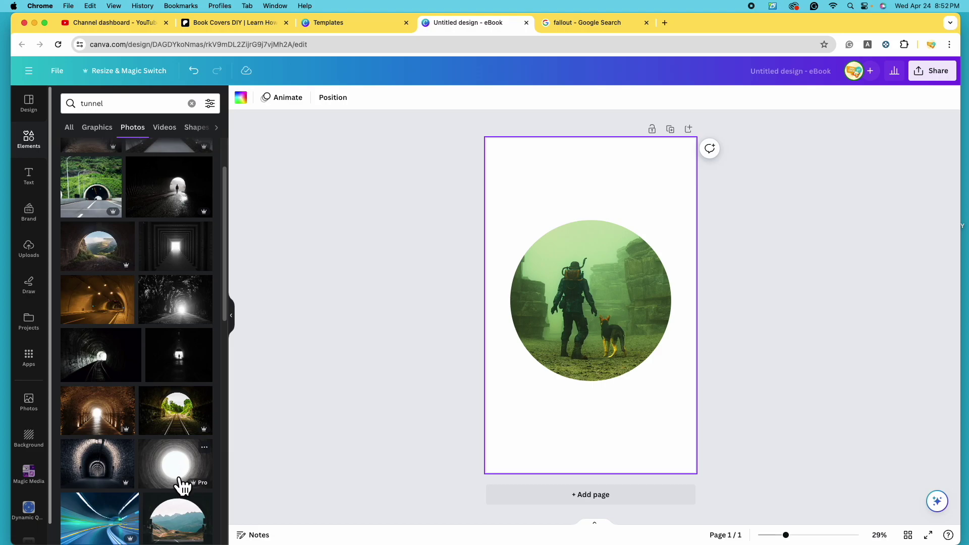
{"action": "scroll", "coordinate": [171, 449], "scroll_direction": "down", "scroll_amount": 2}
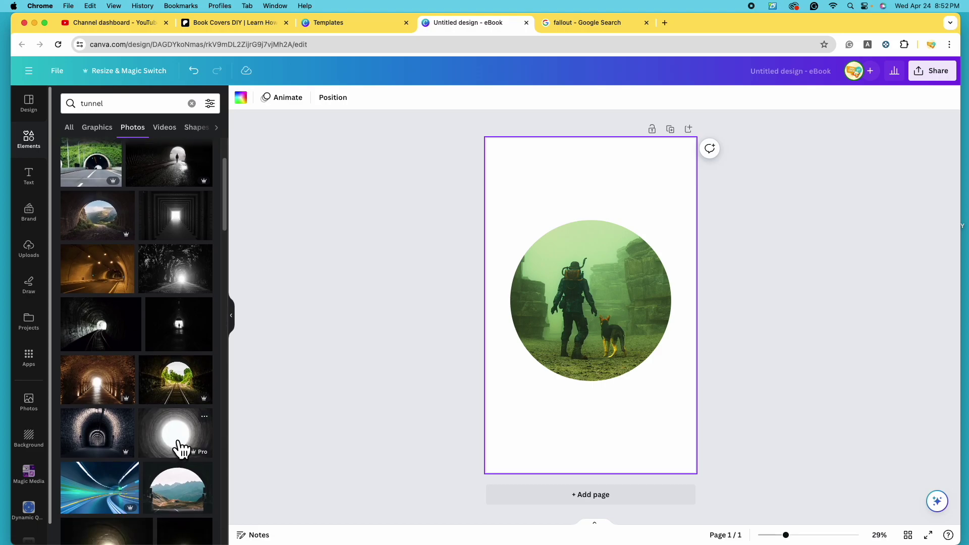
- Add the bright tunnel photo, scale it to fill the page height, and centre it
{"action": "left_click", "coordinate": [181, 447]}
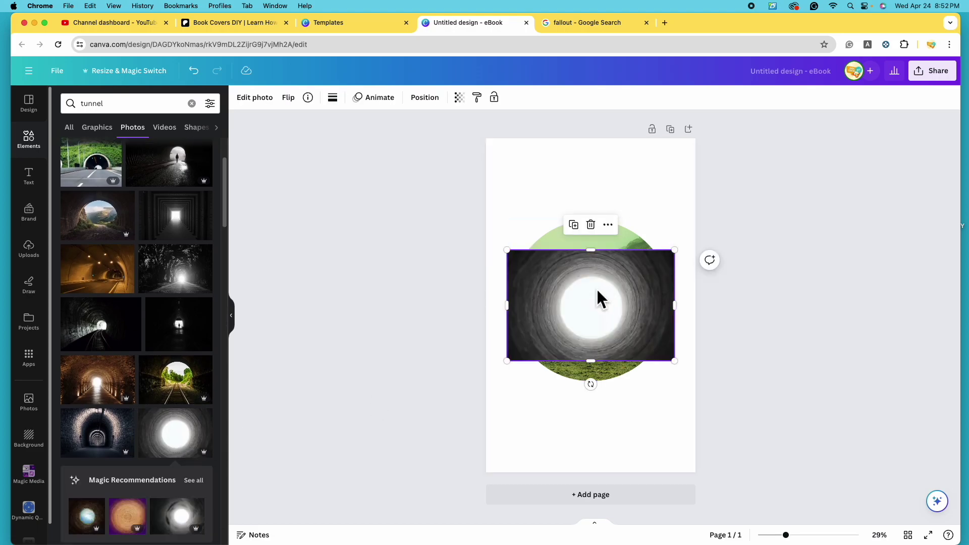
{"action": "left_click_drag", "start_coordinate": [675, 250], "coordinate": [781, 188]}
{"action": "left_click_drag", "start_coordinate": [507, 182], "coordinate": [388, 138]}
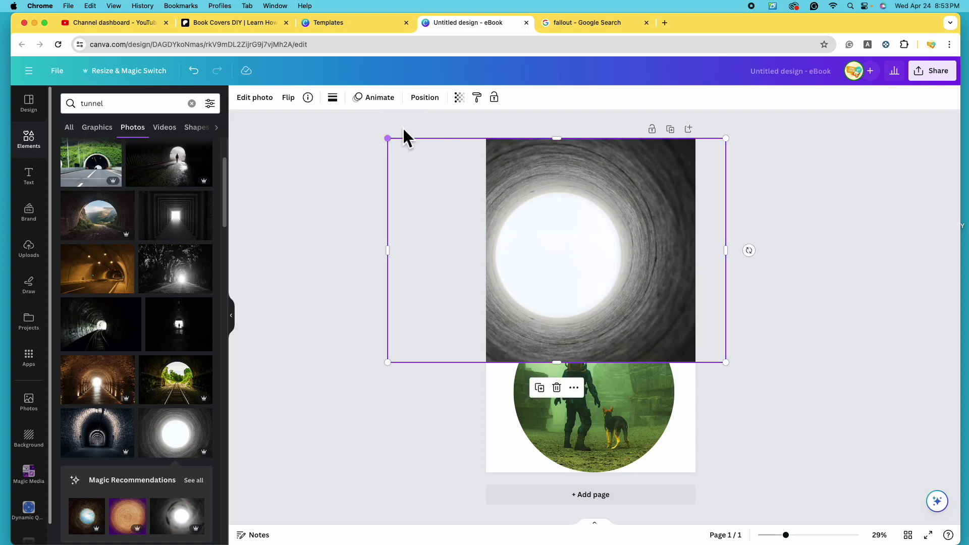
{"action": "left_click_drag", "start_coordinate": [732, 368], "coordinate": [887, 471]}
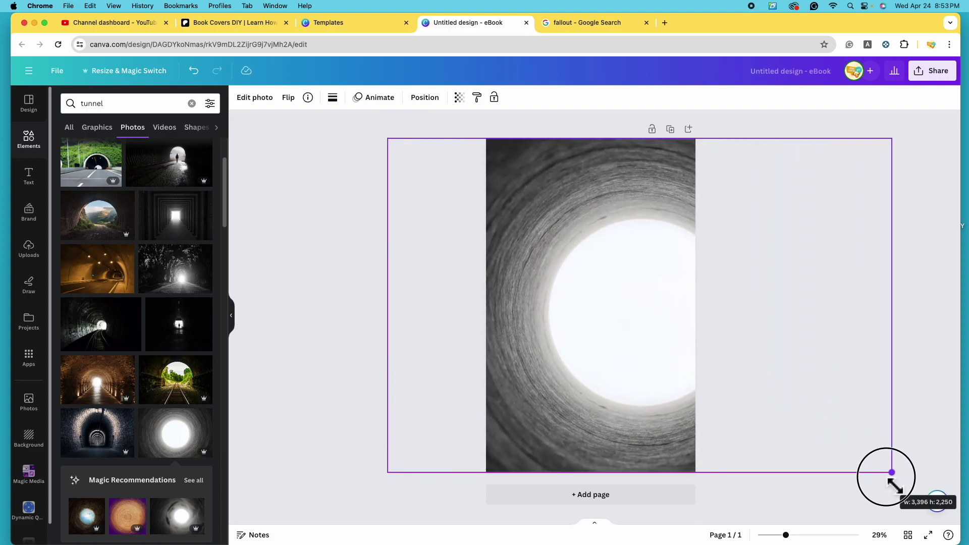
{"action": "left_click_drag", "start_coordinate": [537, 309], "coordinate": [570, 319]}
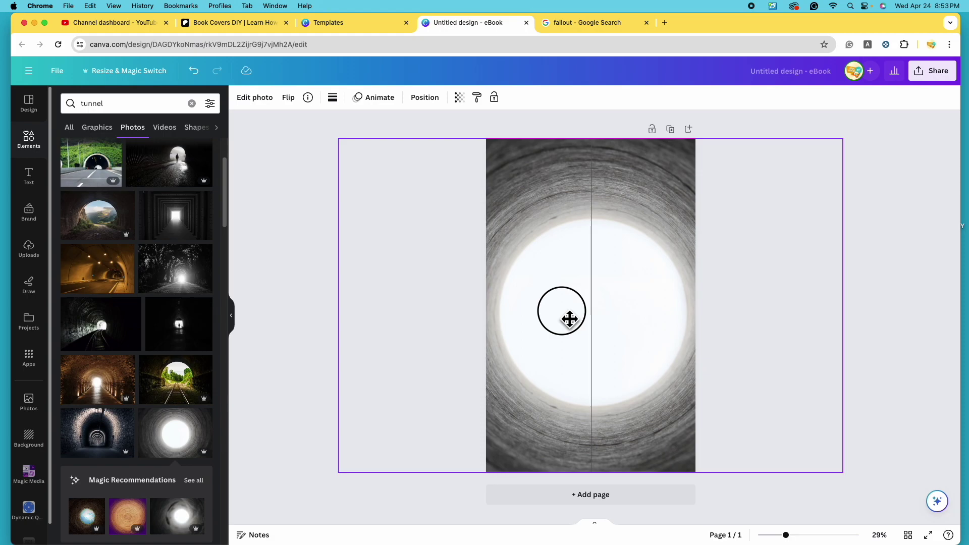
{"action": "left_click_drag", "start_coordinate": [569, 319], "coordinate": [567, 323]}
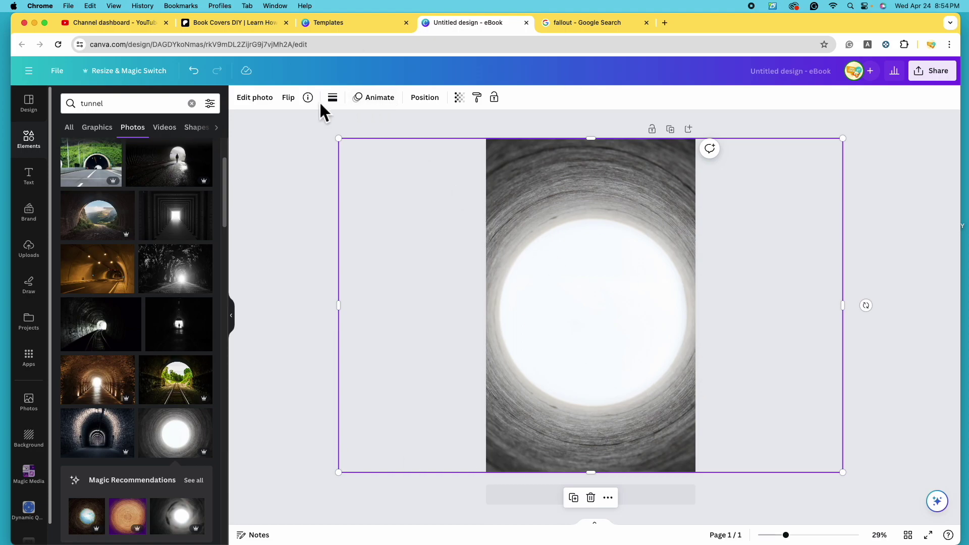
{"action": "left_click", "coordinate": [425, 97]}
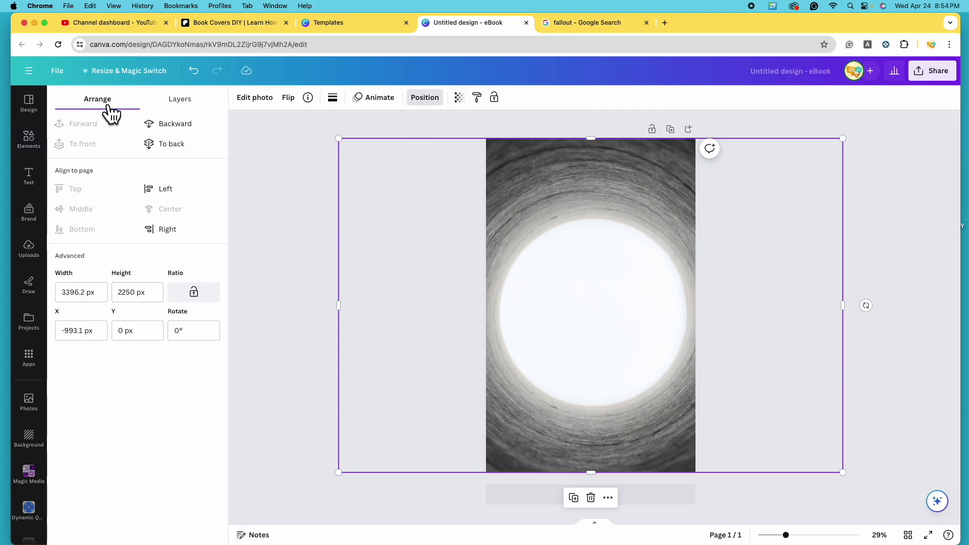
- In the layers list, move the green circle image above the tunnel photo
{"action": "left_click", "coordinate": [201, 113]}
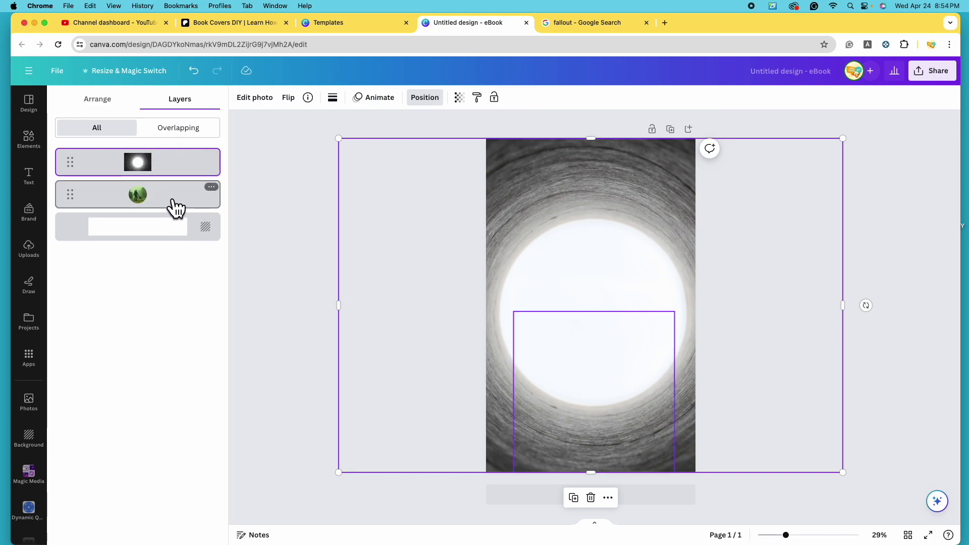
{"action": "left_click", "coordinate": [175, 209]}
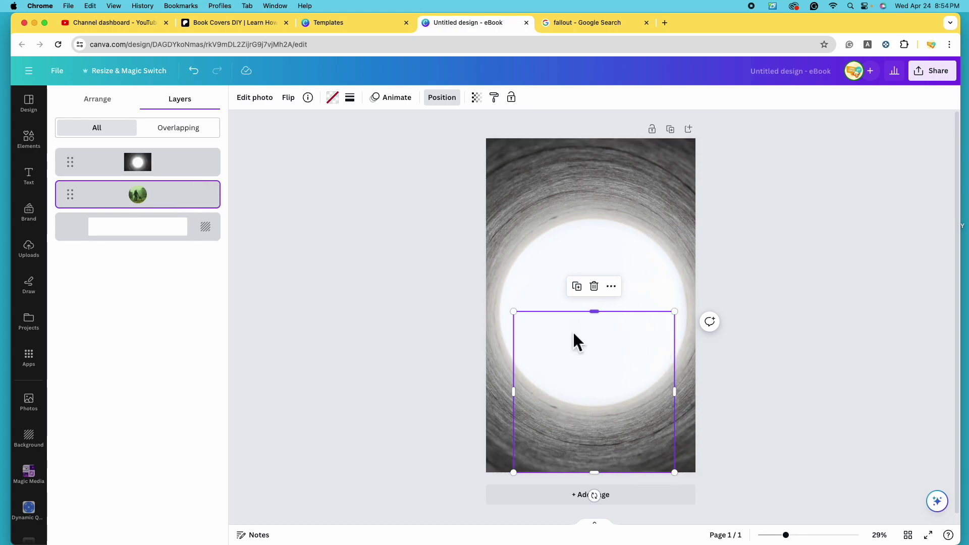
{"action": "left_click_drag", "start_coordinate": [146, 190], "coordinate": [151, 150]}
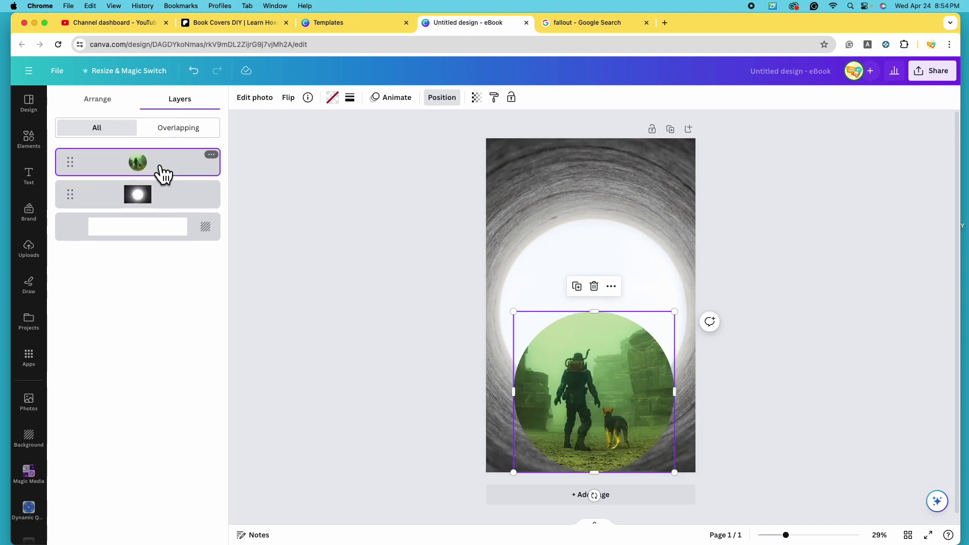
- Enlarge the circle image and centre it within the tunnel's bright opening
{"action": "left_click_drag", "start_coordinate": [615, 375], "coordinate": [619, 290]}
{"action": "left_click_drag", "start_coordinate": [514, 383], "coordinate": [502, 400]}
{"action": "left_click_drag", "start_coordinate": [675, 226], "coordinate": [697, 229]}
{"action": "left_click_drag", "start_coordinate": [596, 313], "coordinate": [617, 306]}
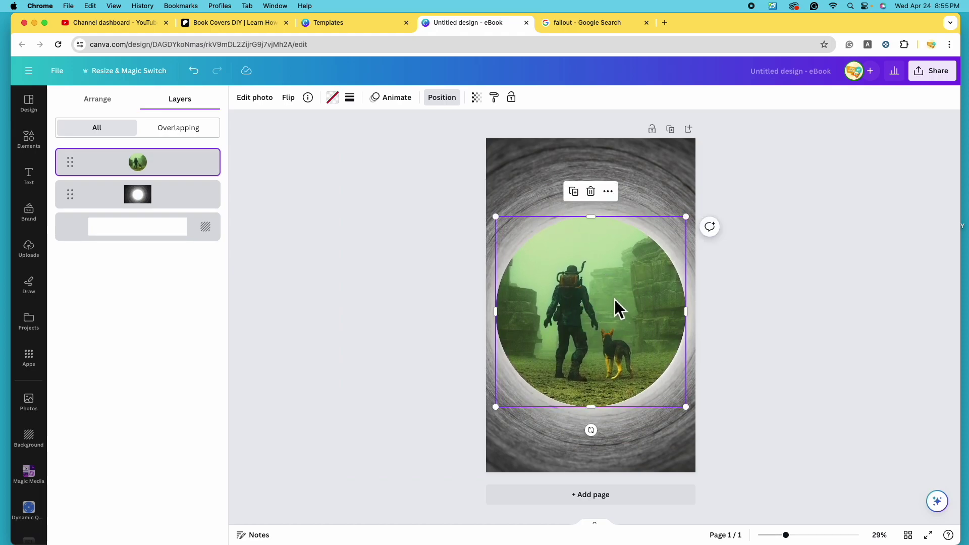
{"action": "left_click", "coordinate": [850, 398]}
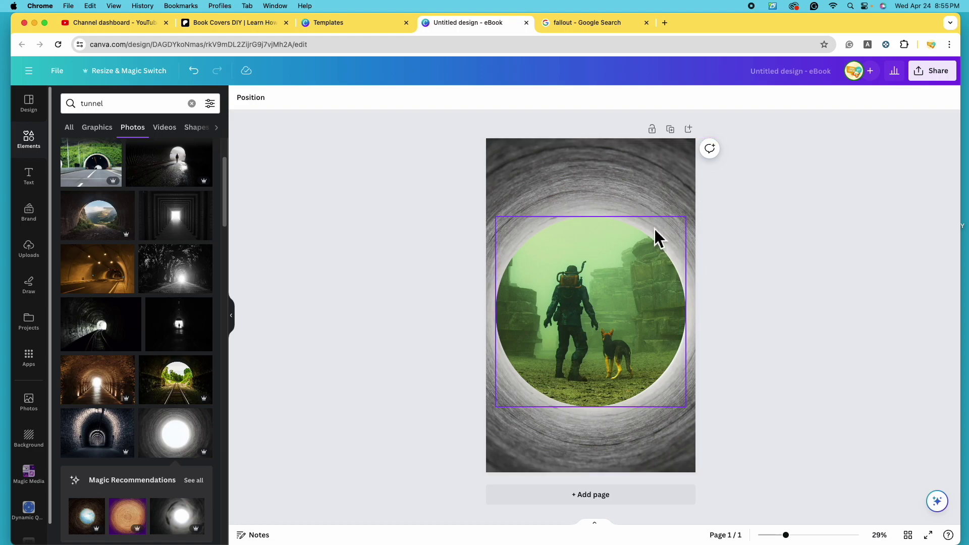
- On the tunnel photo, try the Astro and Tundra filters, then apply Zeal
{"action": "left_click", "coordinate": [651, 188]}
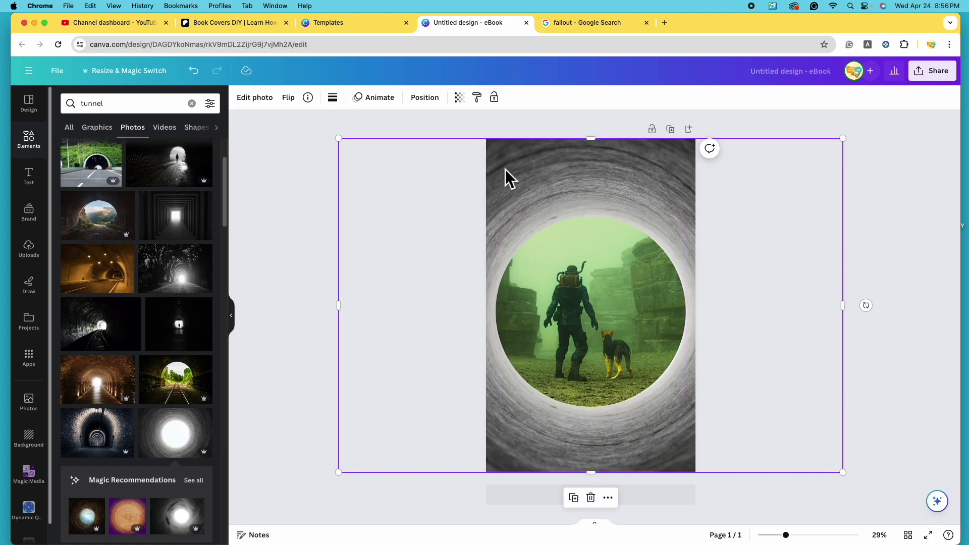
{"action": "left_click", "coordinate": [273, 113]}
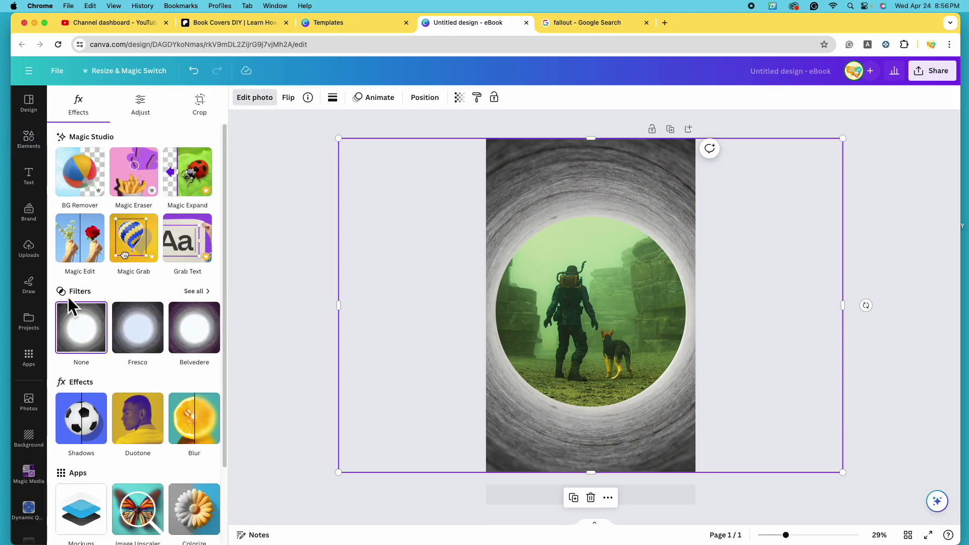
{"action": "left_click", "coordinate": [205, 297]}
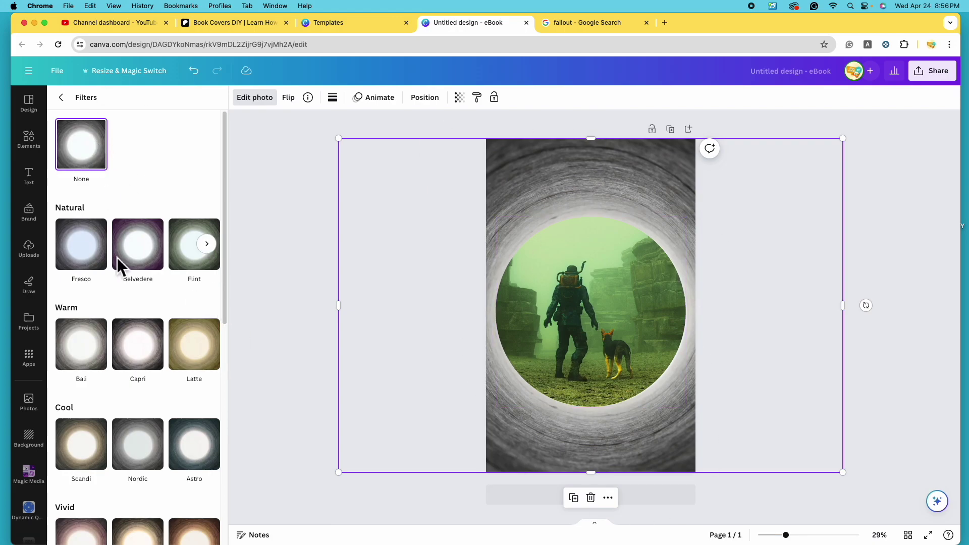
{"action": "scroll", "coordinate": [194, 357], "scroll_direction": "down", "scroll_amount": 3}
{"action": "left_click", "coordinate": [195, 357]}
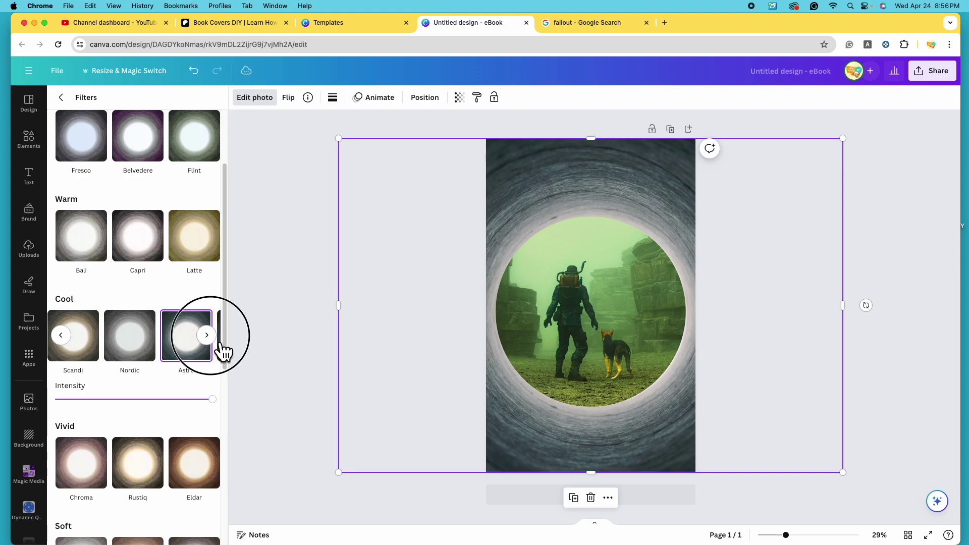
{"action": "left_click", "coordinate": [207, 336]}
{"action": "left_click", "coordinate": [192, 357]}
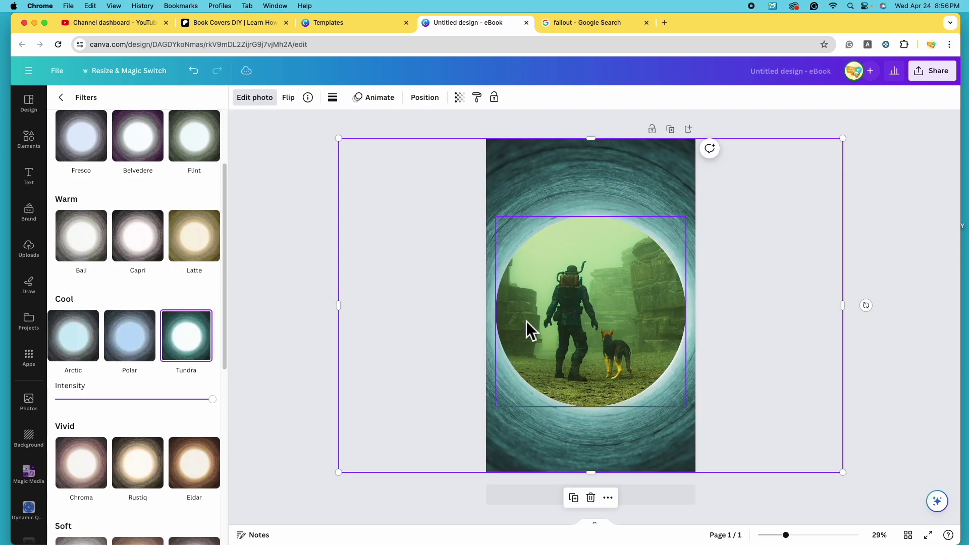
{"action": "scroll", "coordinate": [205, 258], "scroll_direction": "down", "scroll_amount": 2}
{"action": "left_click", "coordinate": [125, 353]}
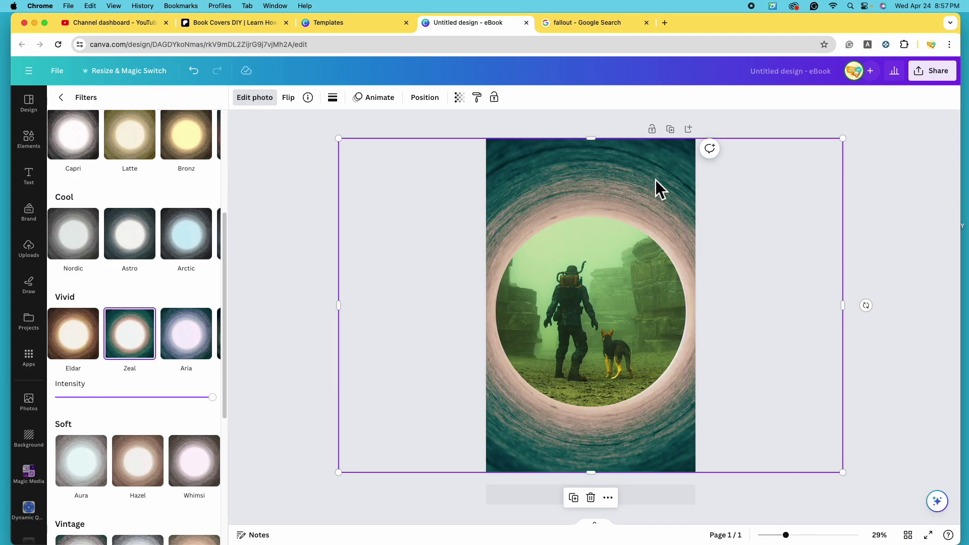
{"action": "left_click", "coordinate": [74, 106]}
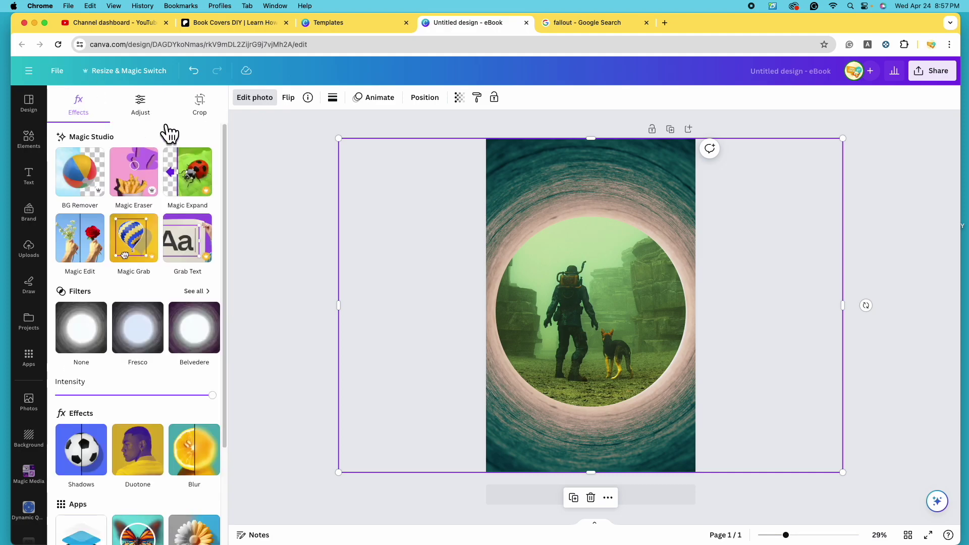
{"action": "left_click", "coordinate": [151, 117]}
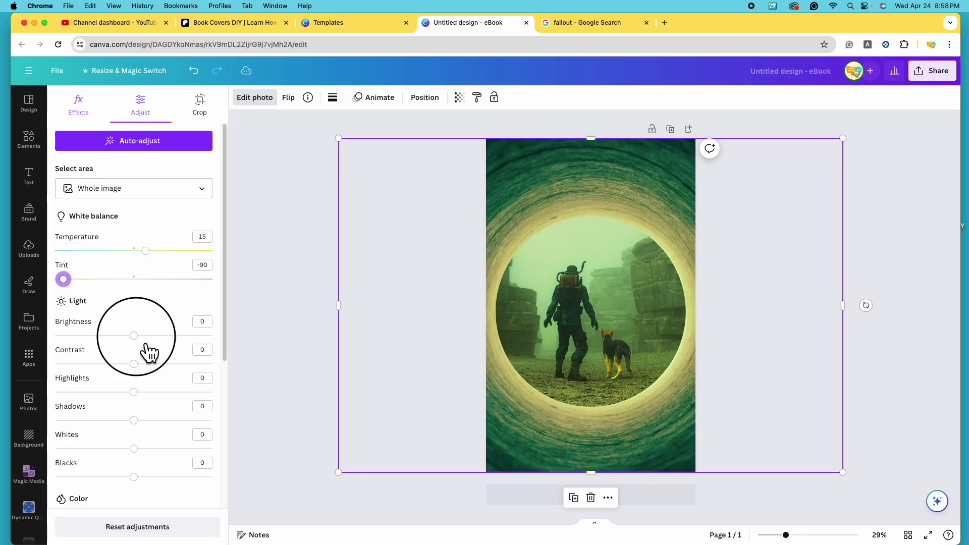
- Raise the tunnel photo's brightness and set its vignette to 5, then deselect it
{"action": "left_click_drag", "start_coordinate": [143, 336], "coordinate": [145, 336]}
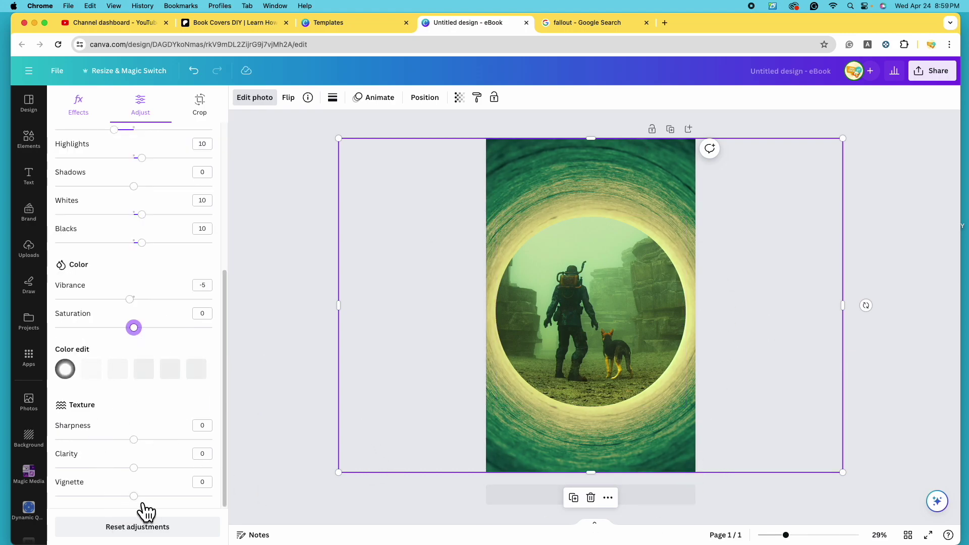
{"action": "left_click_drag", "start_coordinate": [142, 497], "coordinate": [273, 515]}
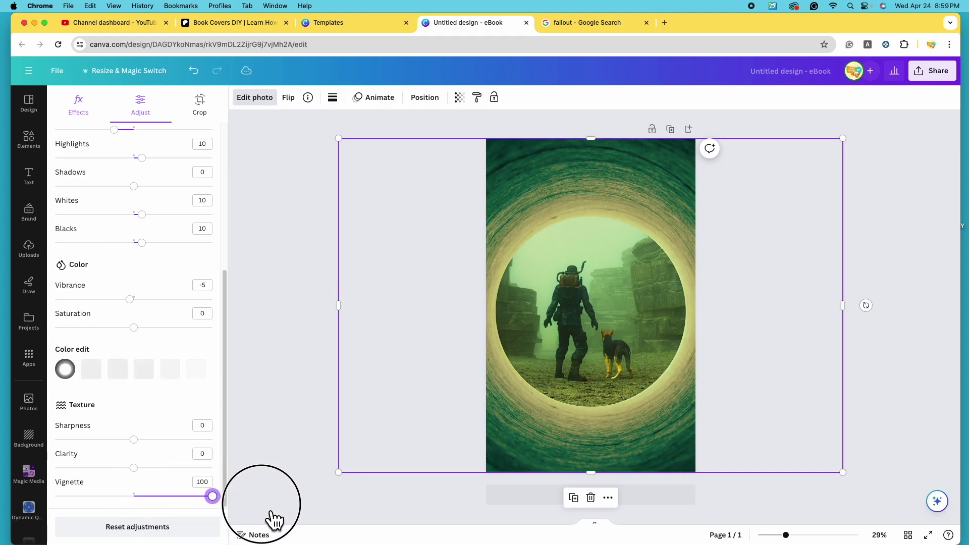
{"action": "left_click_drag", "start_coordinate": [275, 518], "coordinate": [138, 496]}
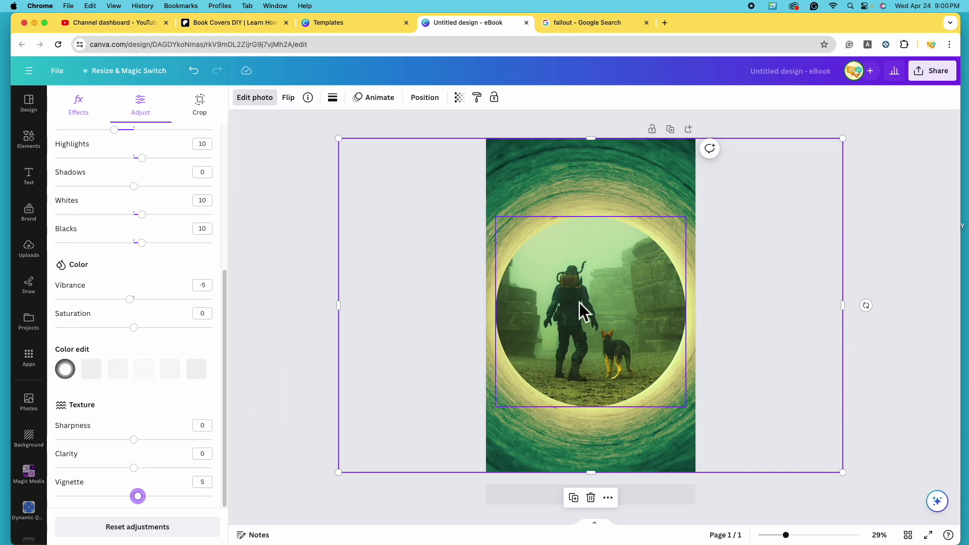
{"action": "left_click", "coordinate": [303, 248]}
{"action": "left_click", "coordinate": [304, 247]}
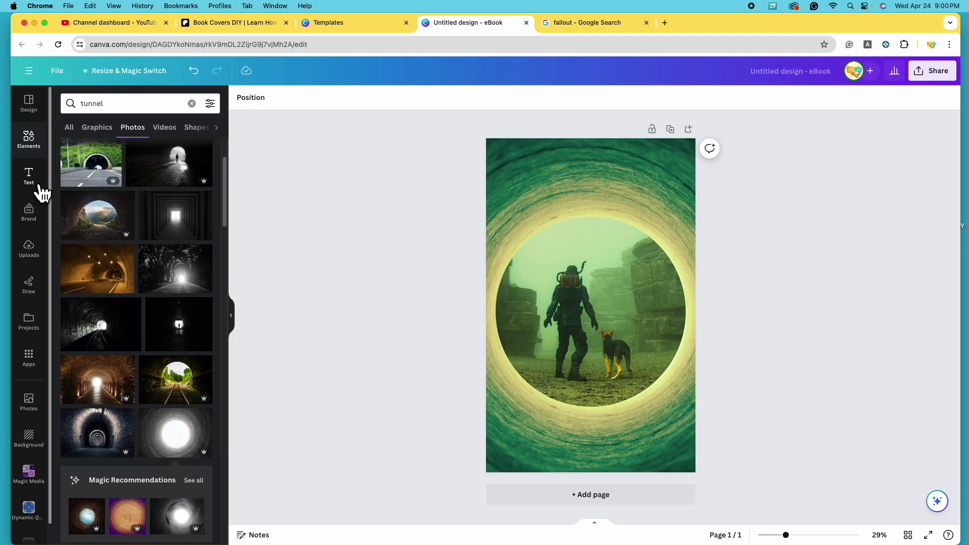
{"action": "left_click", "coordinate": [38, 186]}
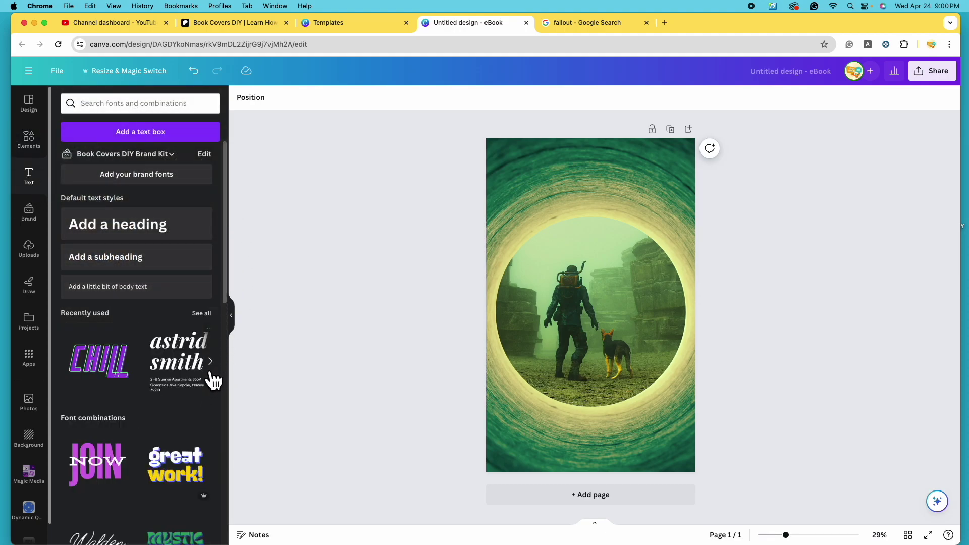
{"action": "scroll", "coordinate": [210, 379], "scroll_direction": "down", "scroll_amount": 5}
{"action": "scroll", "coordinate": [205, 382], "scroll_direction": "down", "scroll_amount": 3}
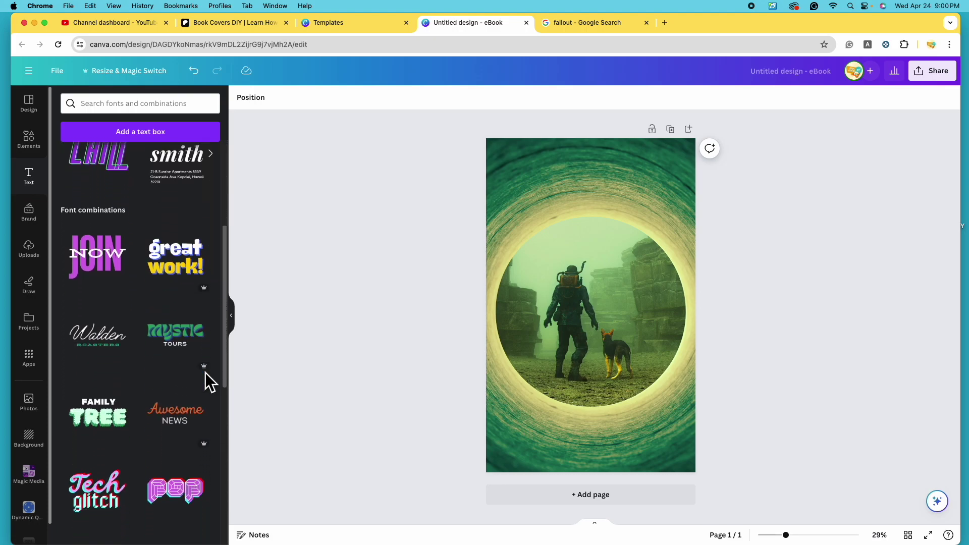
{"action": "scroll", "coordinate": [205, 372], "scroll_direction": "down", "scroll_amount": 1}
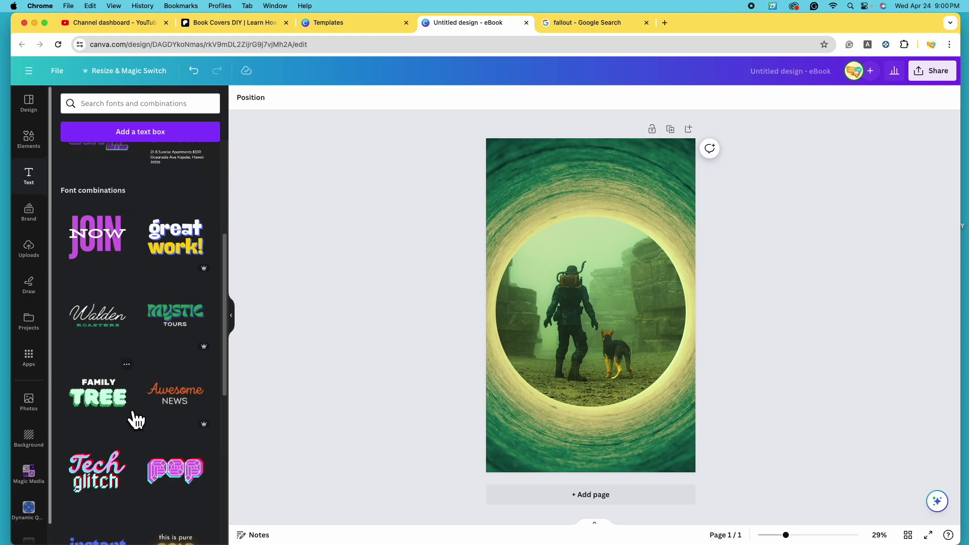
{"action": "scroll", "coordinate": [137, 424], "scroll_direction": "down", "scroll_amount": 5}
{"action": "scroll", "coordinate": [145, 430], "scroll_direction": "down", "scroll_amount": 6}
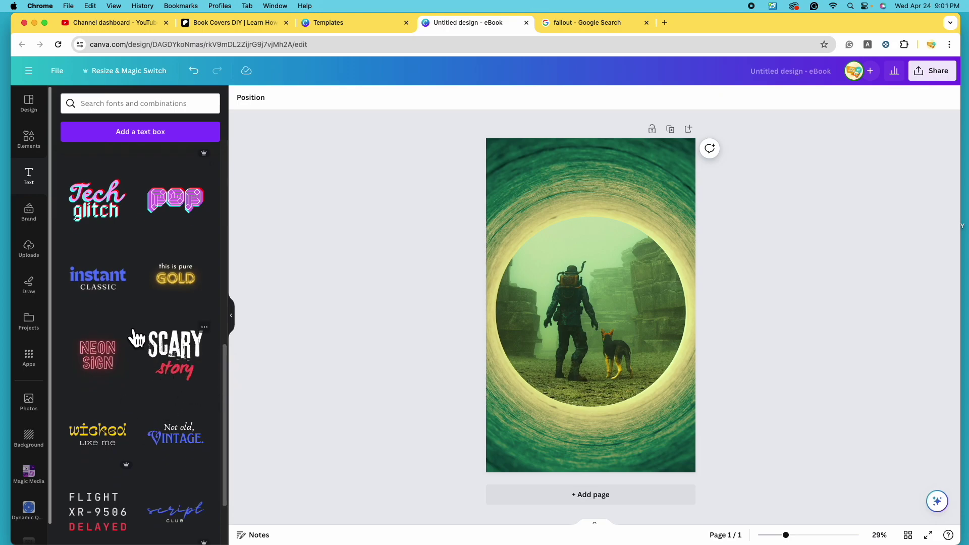
{"action": "scroll", "coordinate": [151, 422], "scroll_direction": "down", "scroll_amount": 1}
{"action": "scroll", "coordinate": [151, 423], "scroll_direction": "down", "scroll_amount": 10}
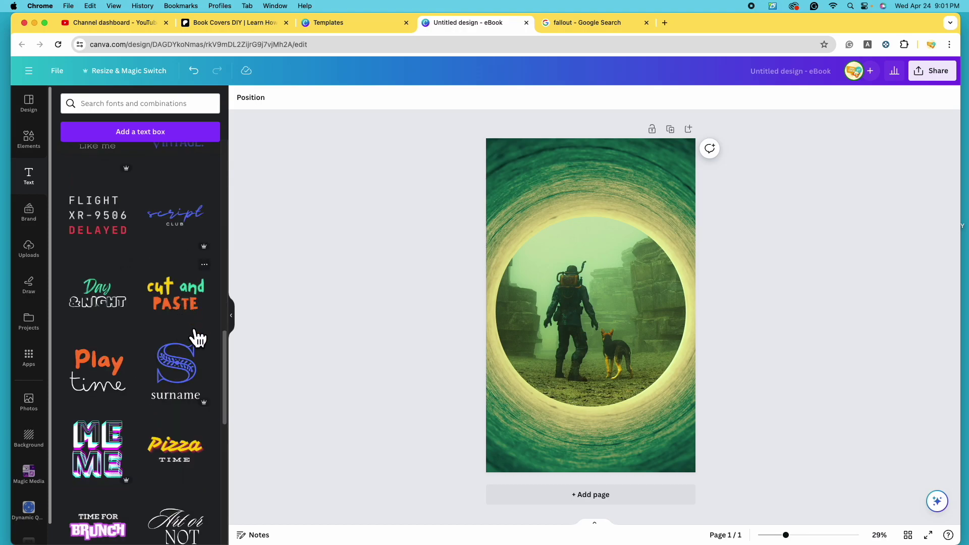
{"action": "scroll", "coordinate": [154, 379], "scroll_direction": "down", "scroll_amount": 2}
{"action": "scroll", "coordinate": [154, 380], "scroll_direction": "down", "scroll_amount": 2}
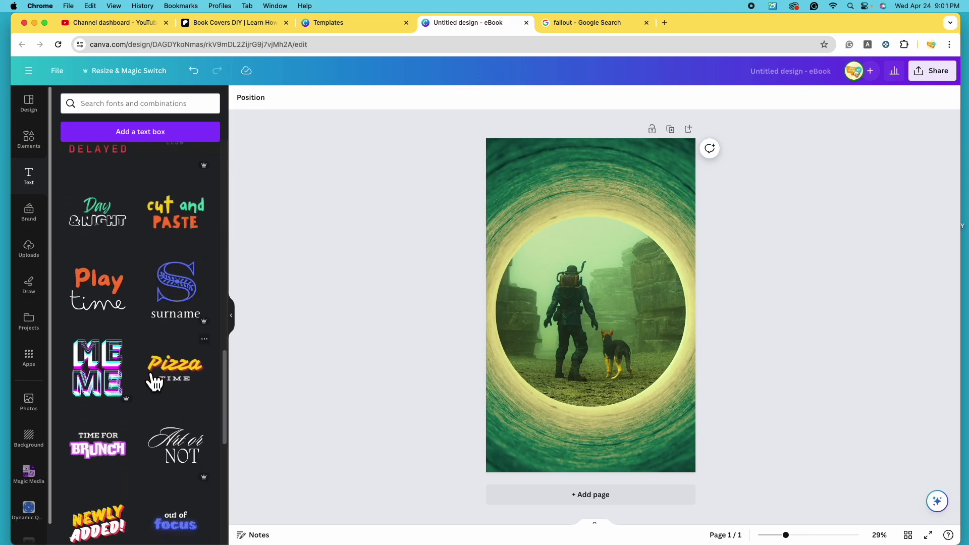
{"action": "scroll", "coordinate": [154, 383], "scroll_direction": "down", "scroll_amount": 1}
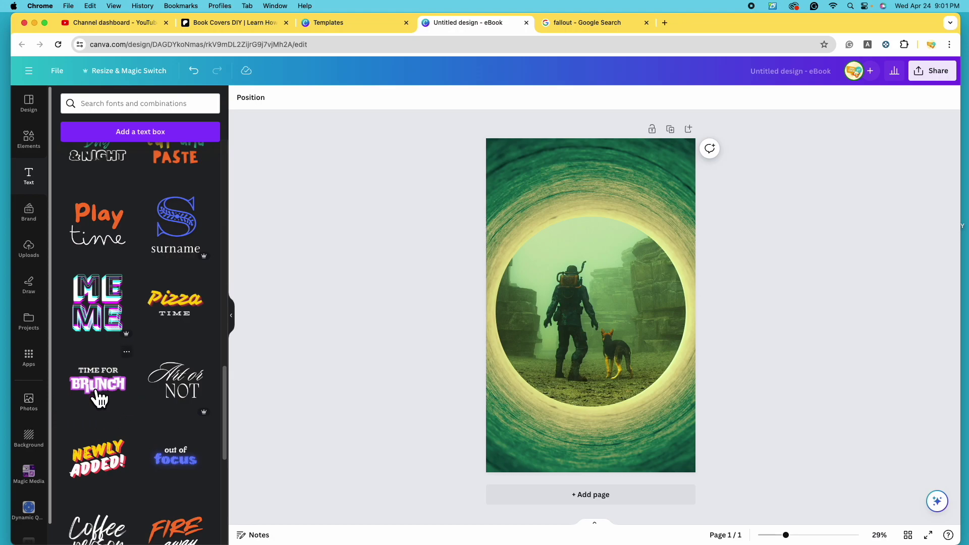
{"action": "scroll", "coordinate": [136, 416], "scroll_direction": "down", "scroll_amount": 5}
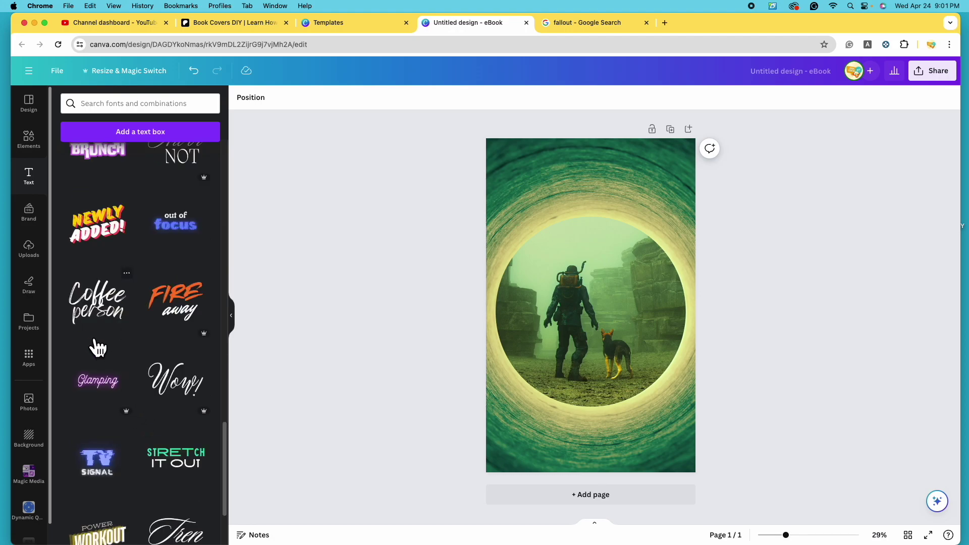
{"action": "scroll", "coordinate": [134, 411], "scroll_direction": "down", "scroll_amount": 2}
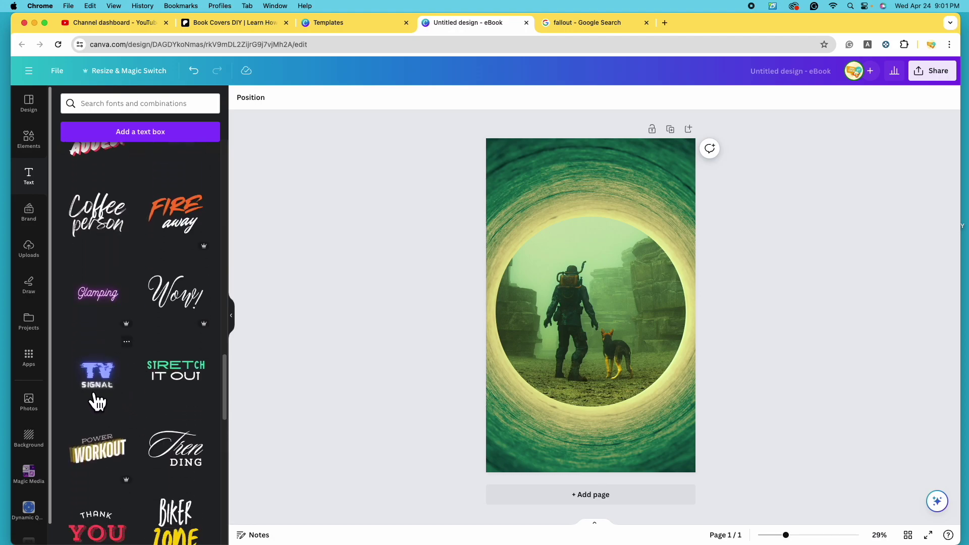
{"action": "scroll", "coordinate": [116, 402], "scroll_direction": "down", "scroll_amount": 5}
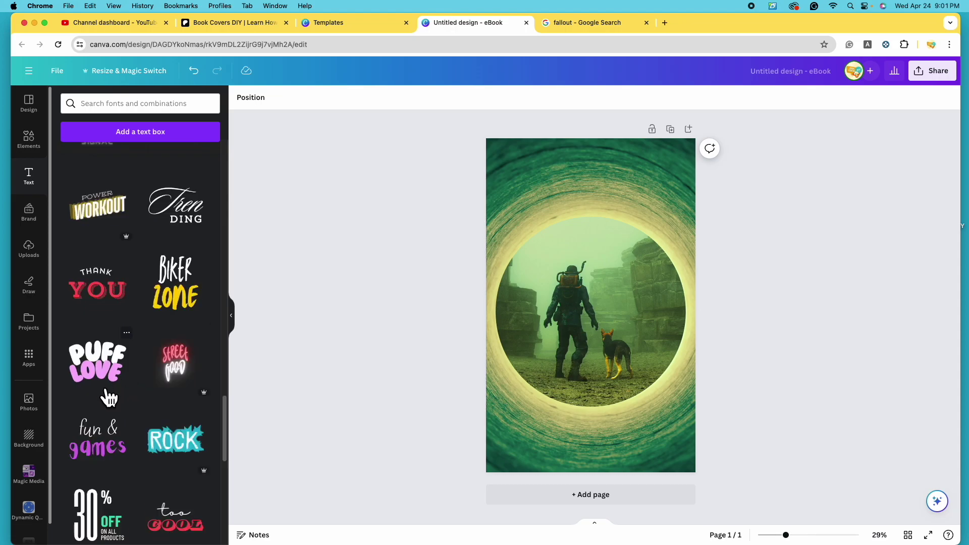
{"action": "scroll", "coordinate": [154, 425], "scroll_direction": "down", "scroll_amount": 8}
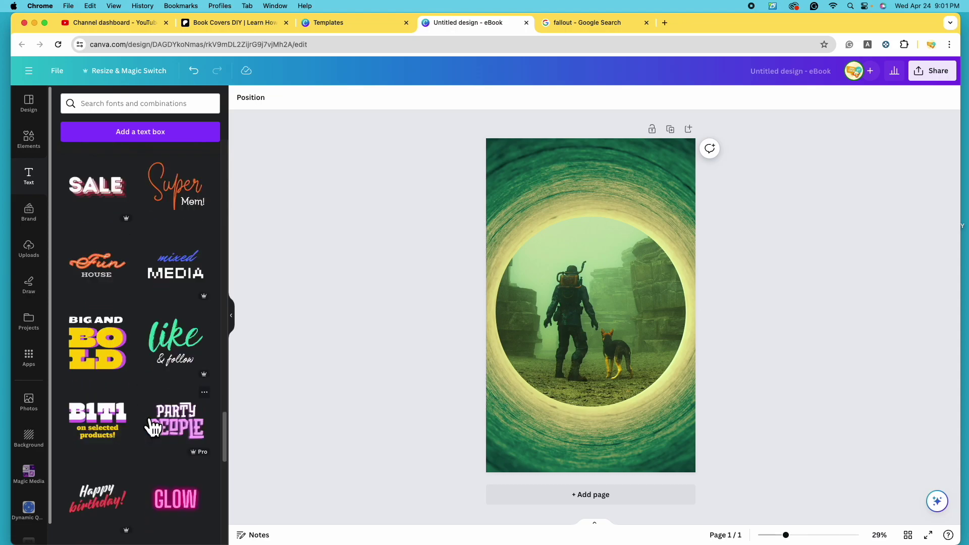
{"action": "scroll", "coordinate": [151, 427], "scroll_direction": "down", "scroll_amount": 5}
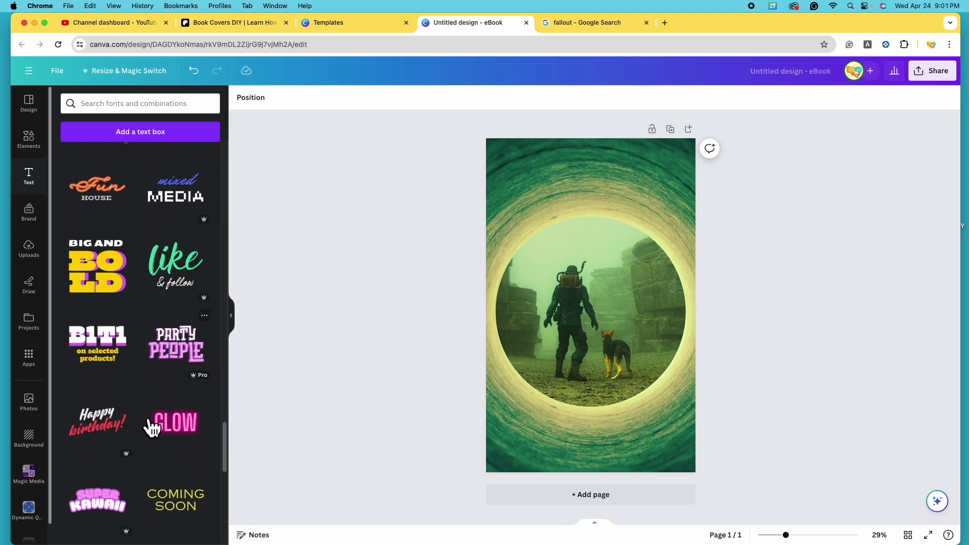
{"action": "scroll", "coordinate": [140, 414], "scroll_direction": "down", "scroll_amount": 8}
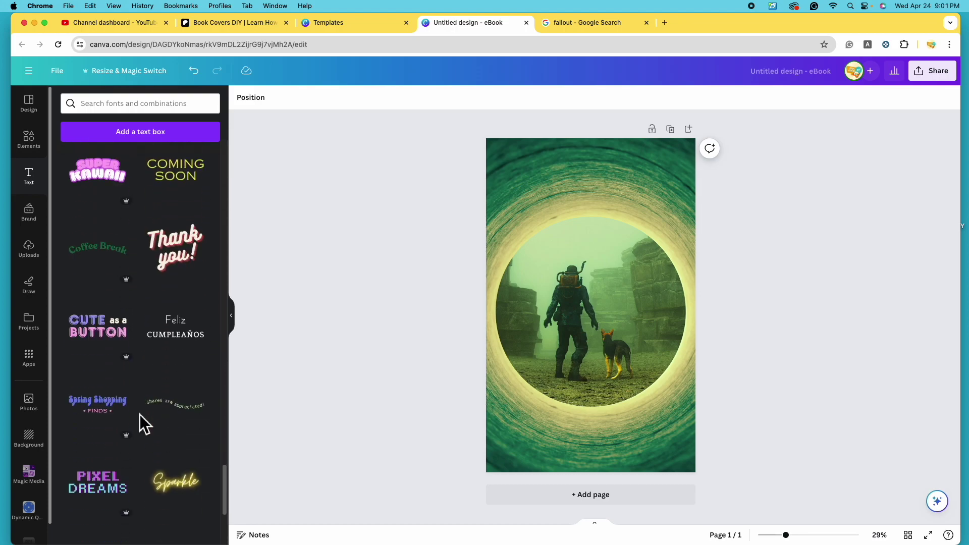
{"action": "scroll", "coordinate": [139, 414], "scroll_direction": "down", "scroll_amount": 3}
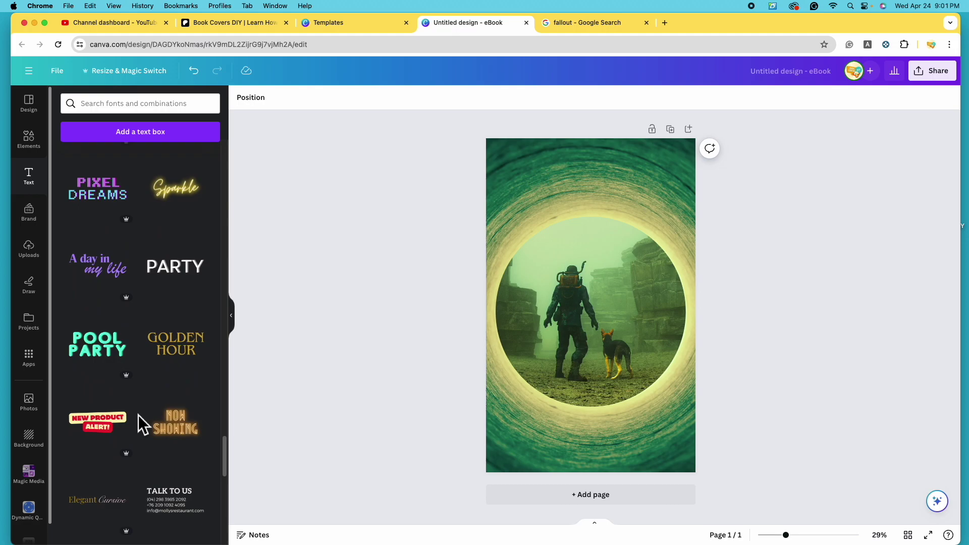
{"action": "scroll", "coordinate": [138, 414], "scroll_direction": "down", "scroll_amount": 2}
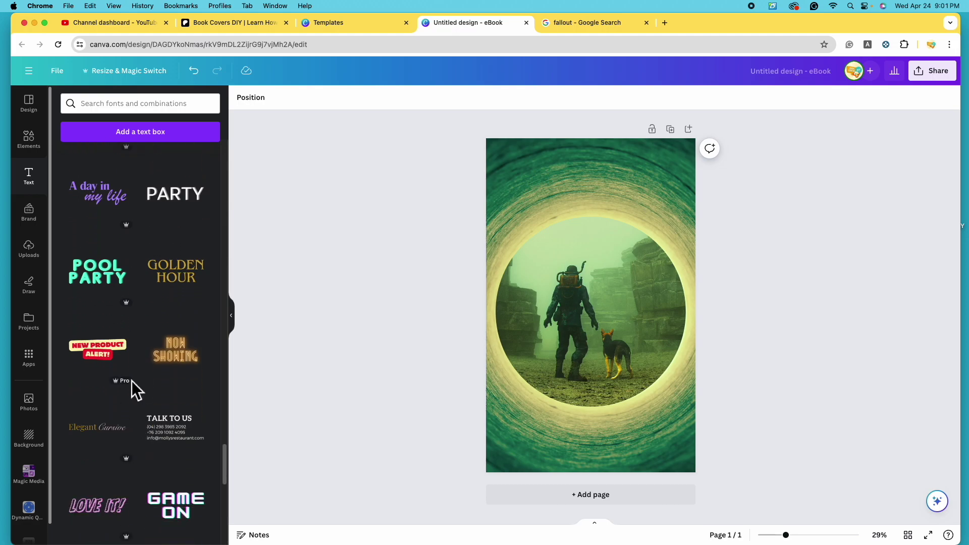
{"action": "scroll", "coordinate": [166, 404], "scroll_direction": "down", "scroll_amount": 3}
- Add the GAME ON text combination at the top of the cover and change ON to TITLE
{"action": "left_click", "coordinate": [191, 385]}
{"action": "left_click_drag", "start_coordinate": [616, 322], "coordinate": [623, 217]}
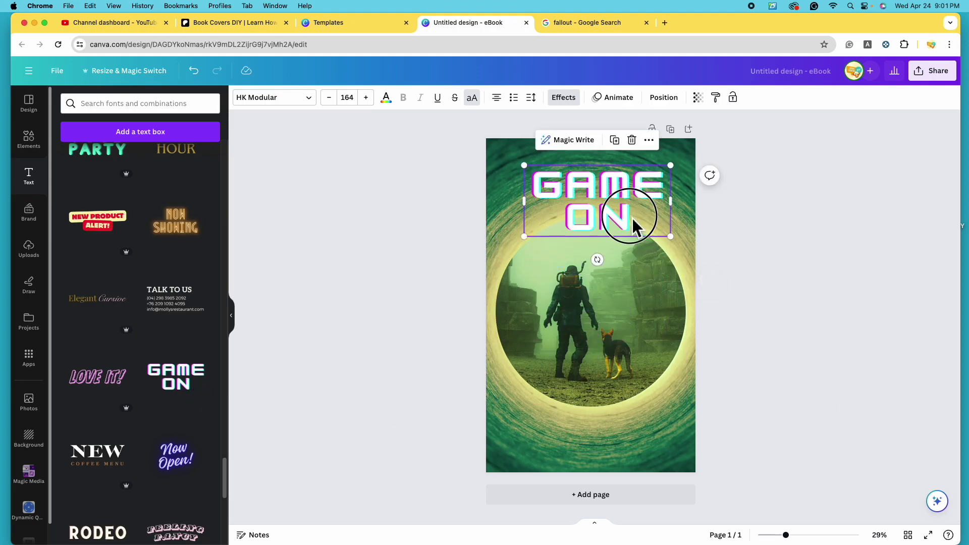
{"action": "double_click", "coordinate": [635, 222]}
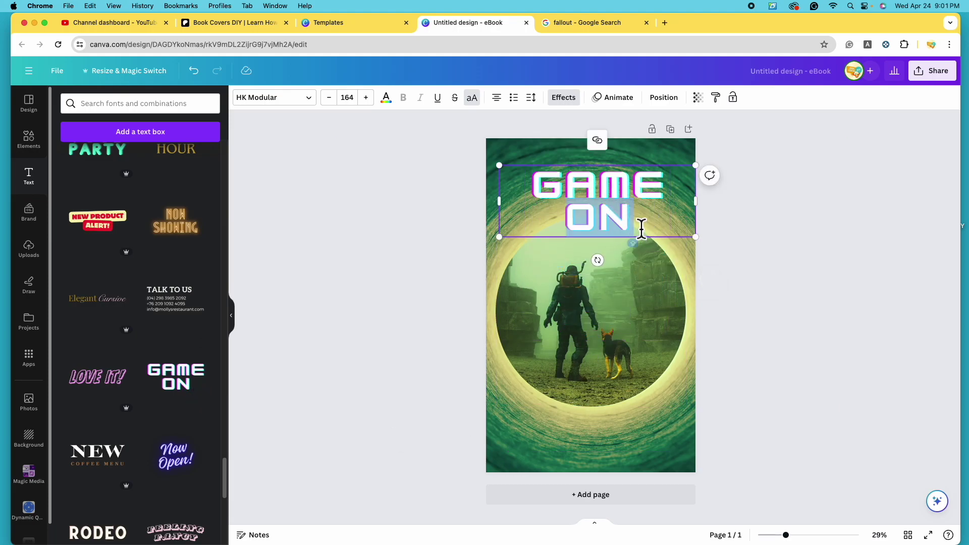
{"action": "type", "text": "TITLE"}
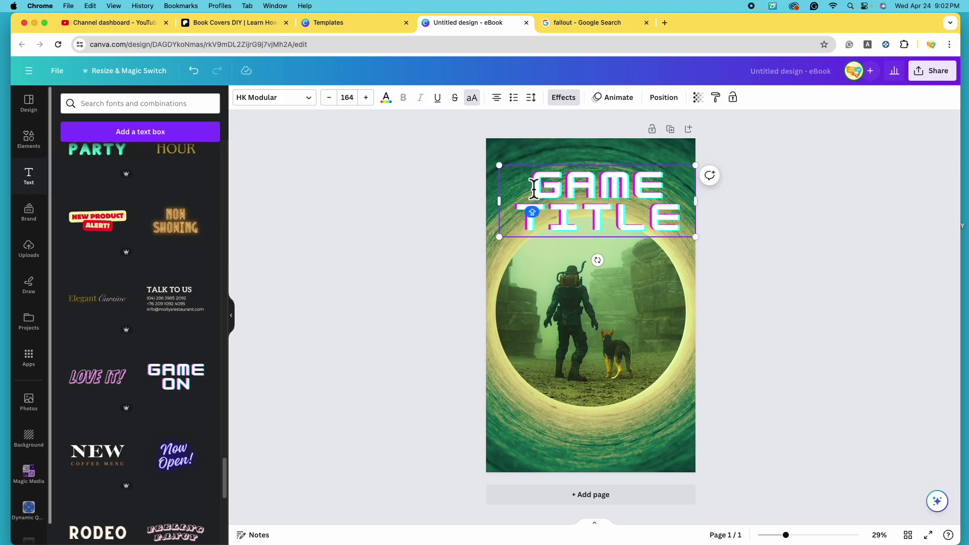
- Try None, Outline, Splice and Hollow effects on the title, ending on a black Outline
{"action": "left_click", "coordinate": [575, 103]}
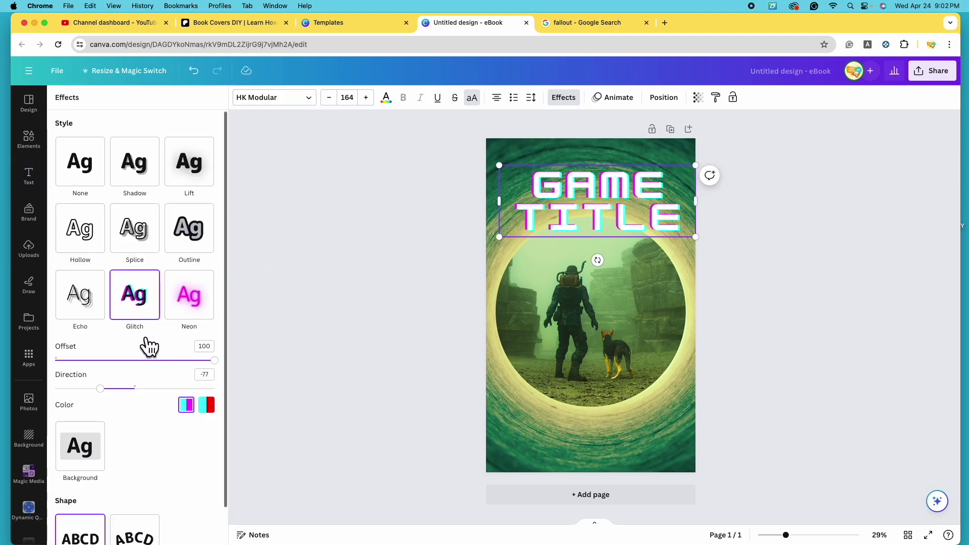
{"action": "left_click", "coordinate": [98, 185]}
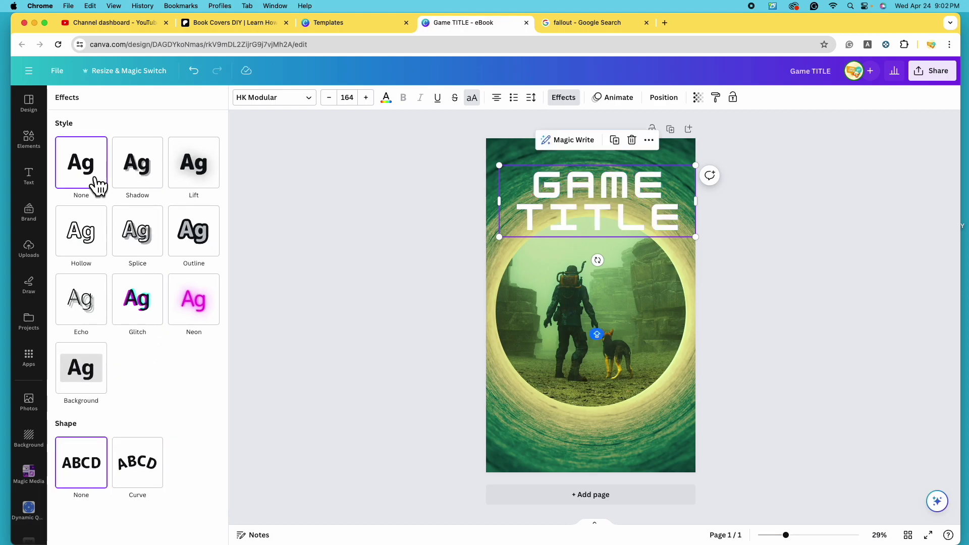
{"action": "left_click", "coordinate": [209, 250]}
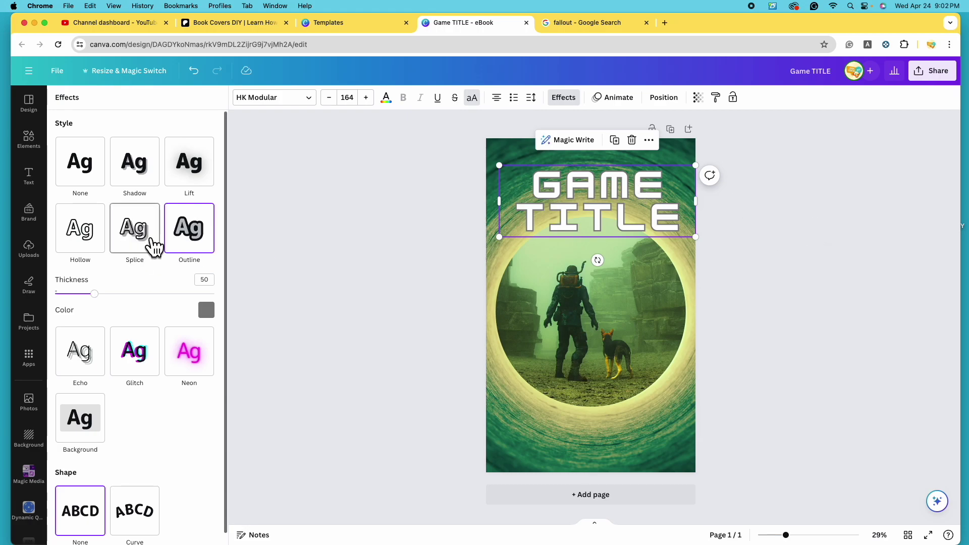
{"action": "left_click", "coordinate": [141, 247]}
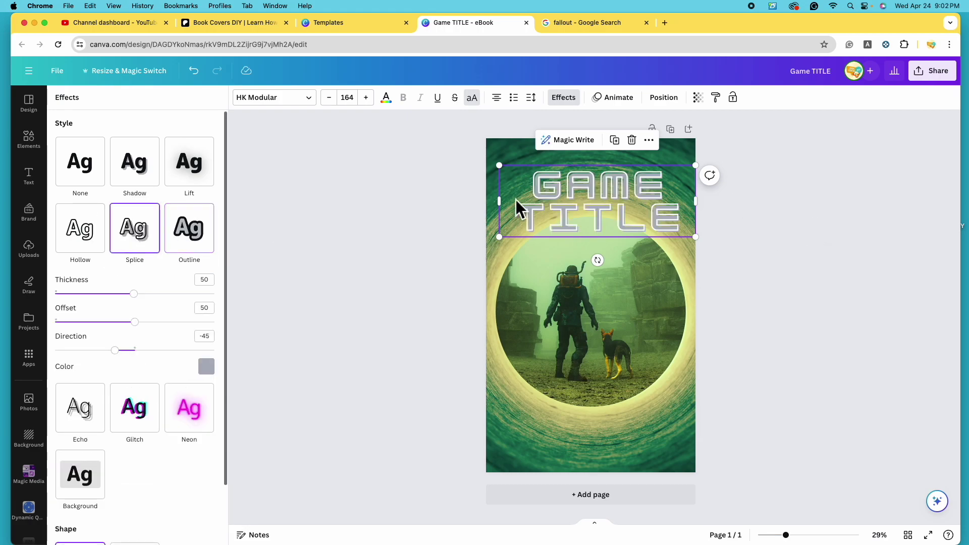
{"action": "left_click", "coordinate": [87, 244]}
{"action": "left_click", "coordinate": [211, 248]}
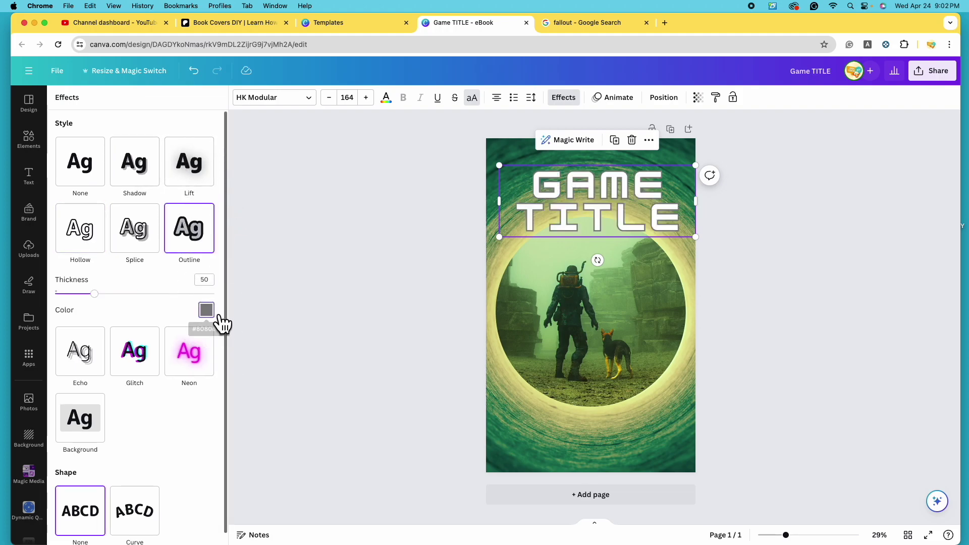
{"action": "left_click", "coordinate": [207, 310]}
{"action": "left_click", "coordinate": [119, 454]}
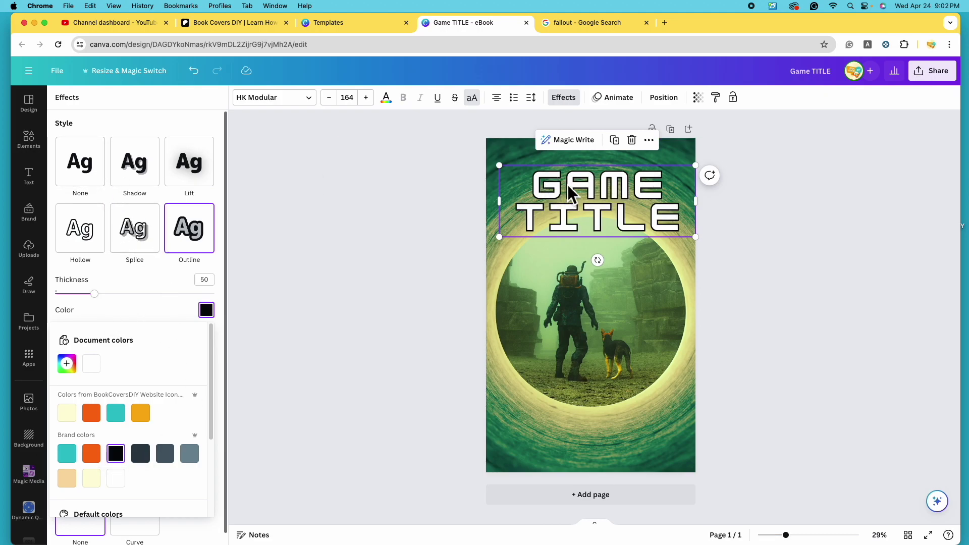
- Delete the GAME TITLE text from the cover
{"action": "left_click", "coordinate": [644, 148]}
{"action": "scroll", "coordinate": [182, 424], "scroll_direction": "down", "scroll_amount": 1}
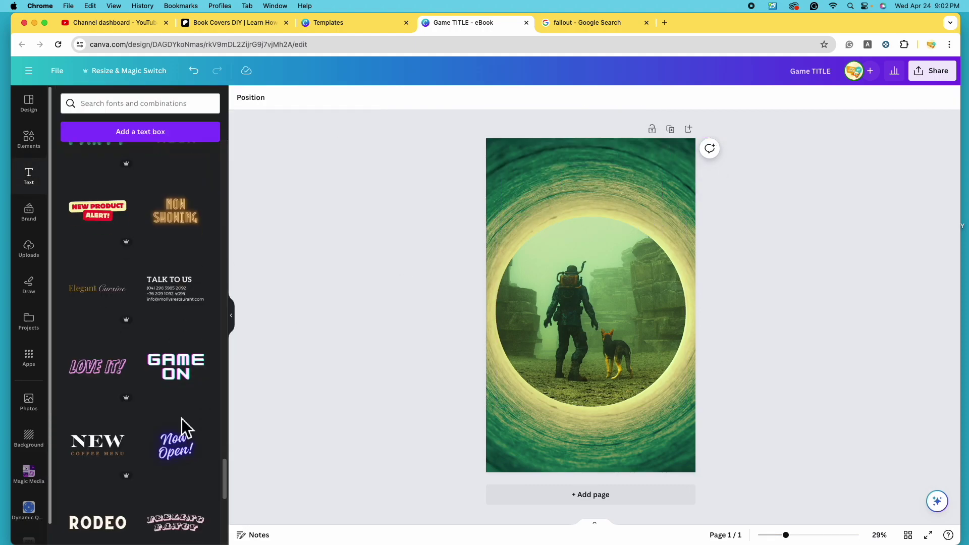
{"action": "scroll", "coordinate": [190, 430], "scroll_direction": "down", "scroll_amount": 2}
{"action": "scroll", "coordinate": [191, 430], "scroll_direction": "up", "scroll_amount": 10}
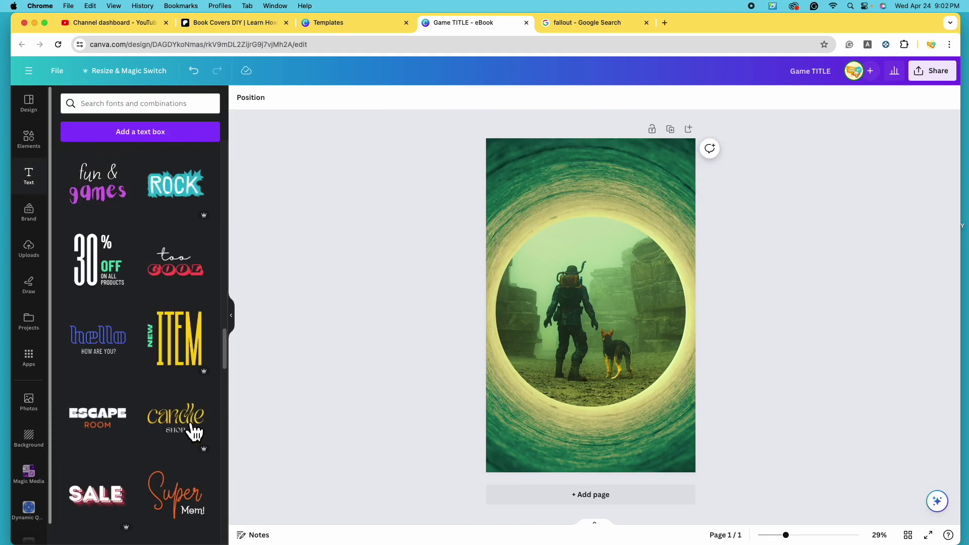
- Add a default 'Add a heading' text box across the cover's middle and show its colour options
{"action": "scroll", "coordinate": [194, 431], "scroll_direction": "up", "scroll_amount": 15}
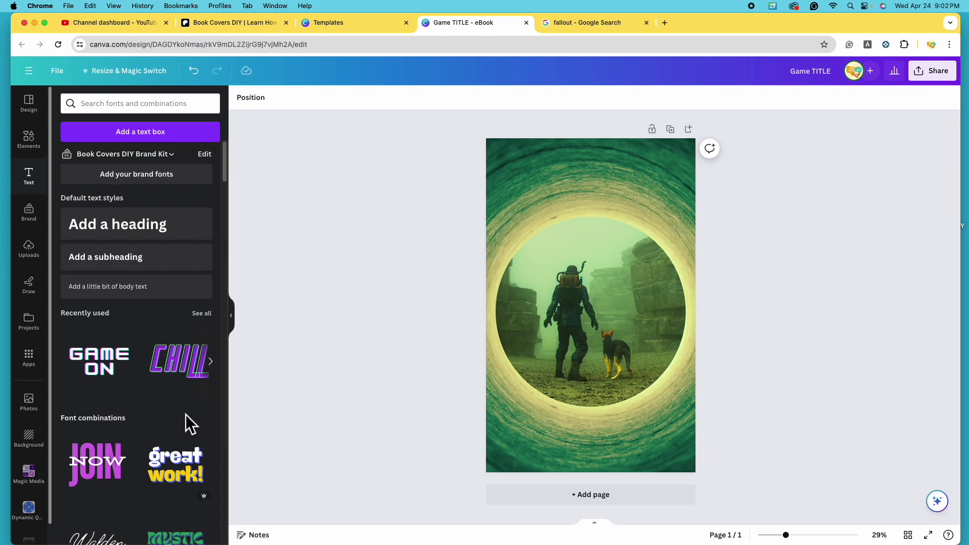
{"action": "left_click", "coordinate": [146, 241]}
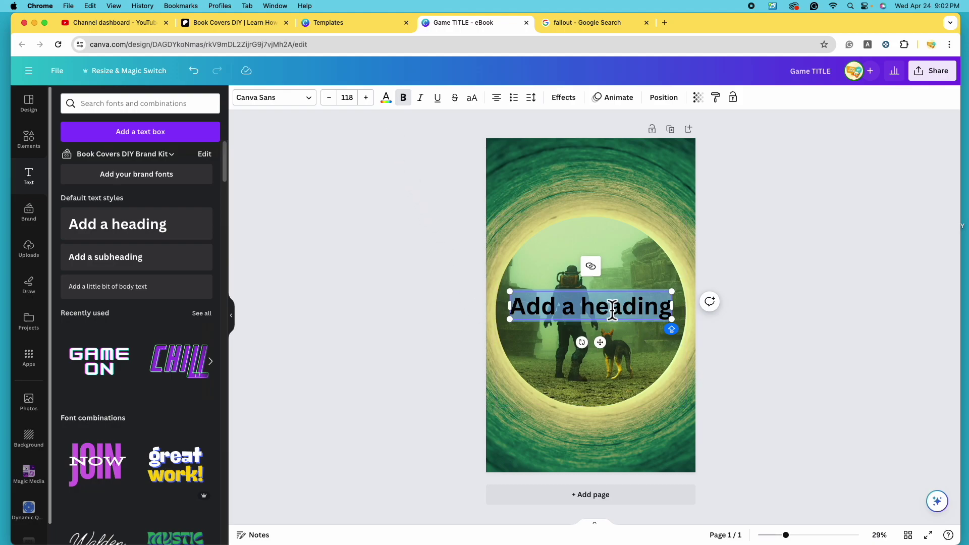
{"action": "left_click", "coordinate": [397, 104]}
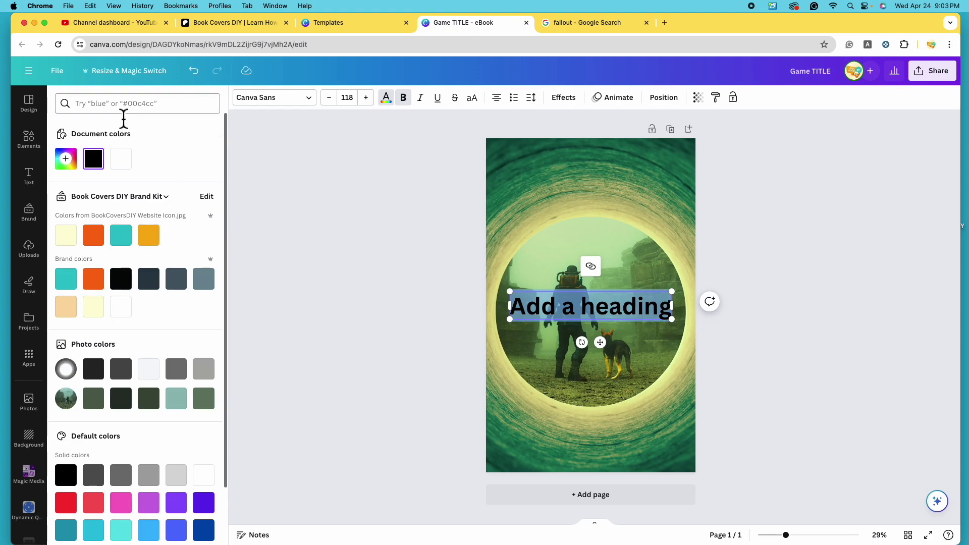
- Try pink, purple, yellow and lime green swatches on the heading text
{"action": "scroll", "coordinate": [177, 364], "scroll_direction": "down", "scroll_amount": 2}
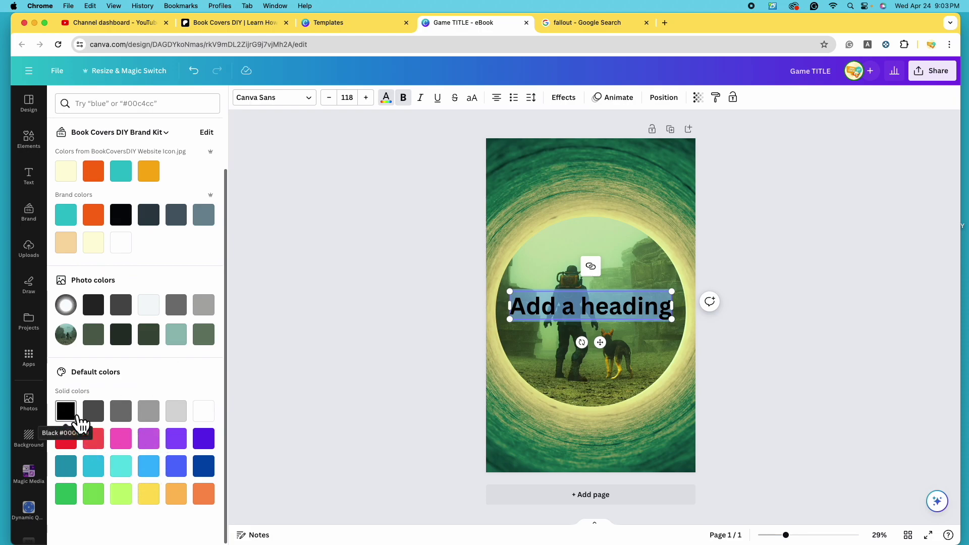
{"action": "left_click", "coordinate": [125, 443]}
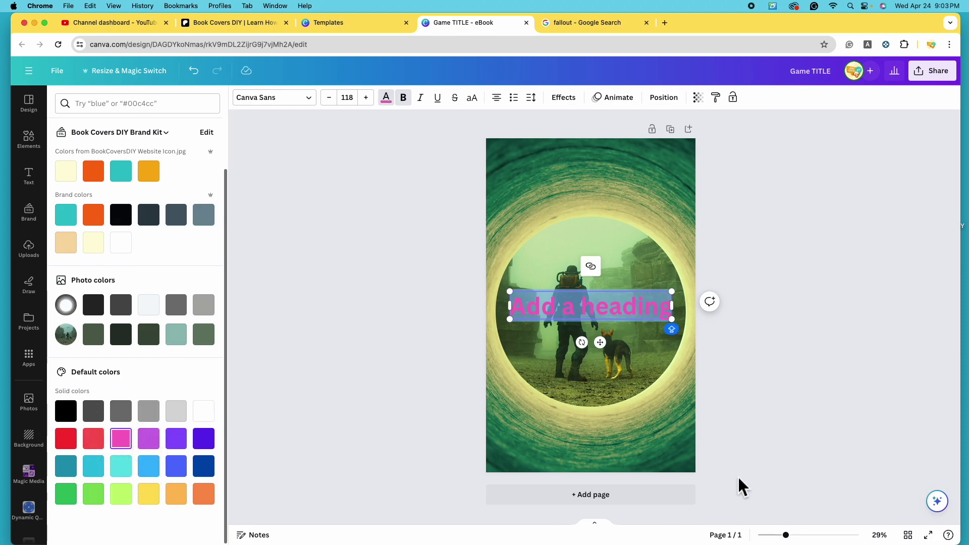
{"action": "left_click", "coordinate": [176, 438]}
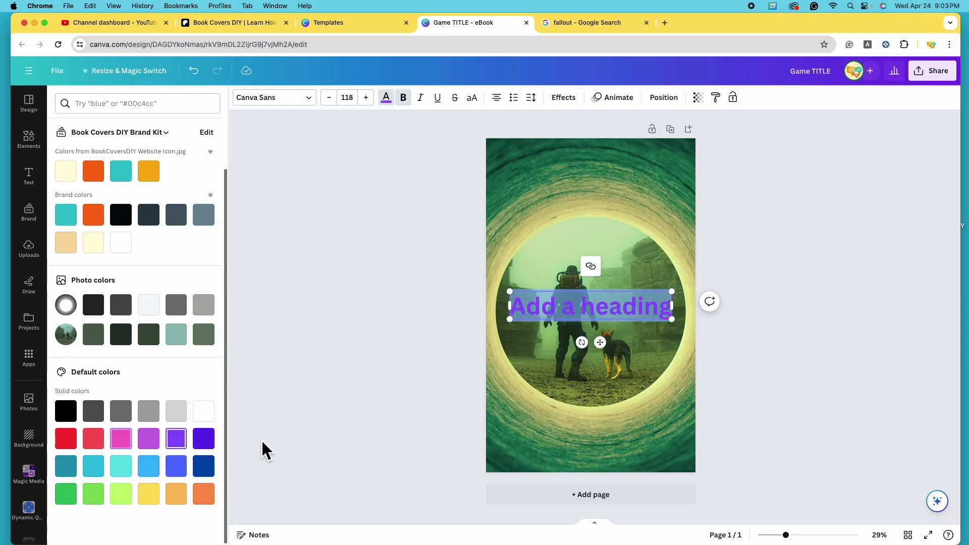
{"action": "left_click", "coordinate": [150, 498]}
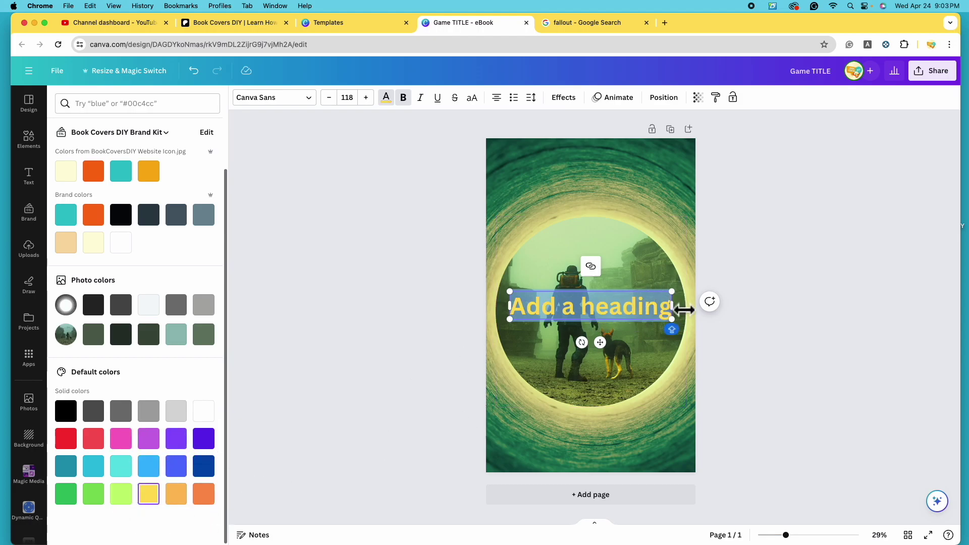
{"action": "left_click", "coordinate": [112, 499]}
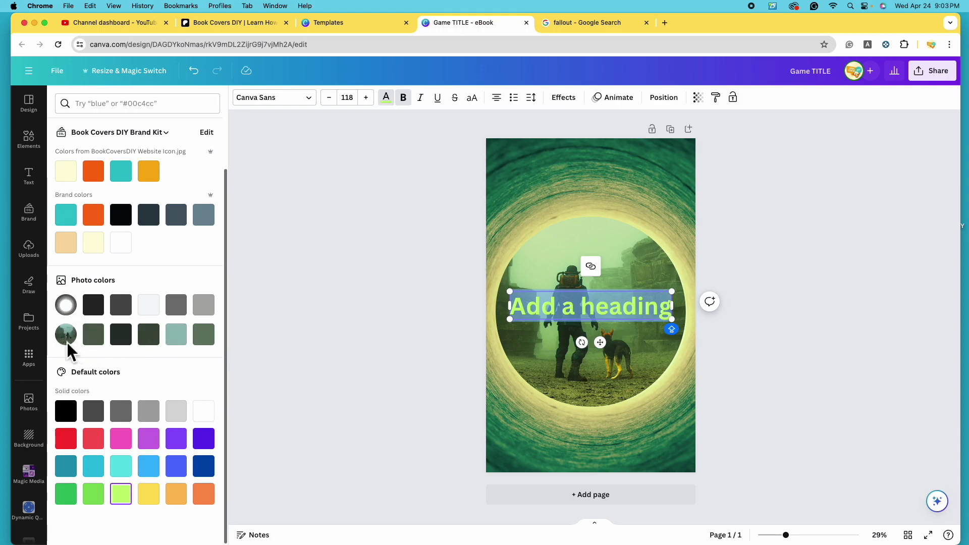
- Try the photo's greens and light colours on the heading, settling on grey
{"action": "left_click", "coordinate": [101, 337]}
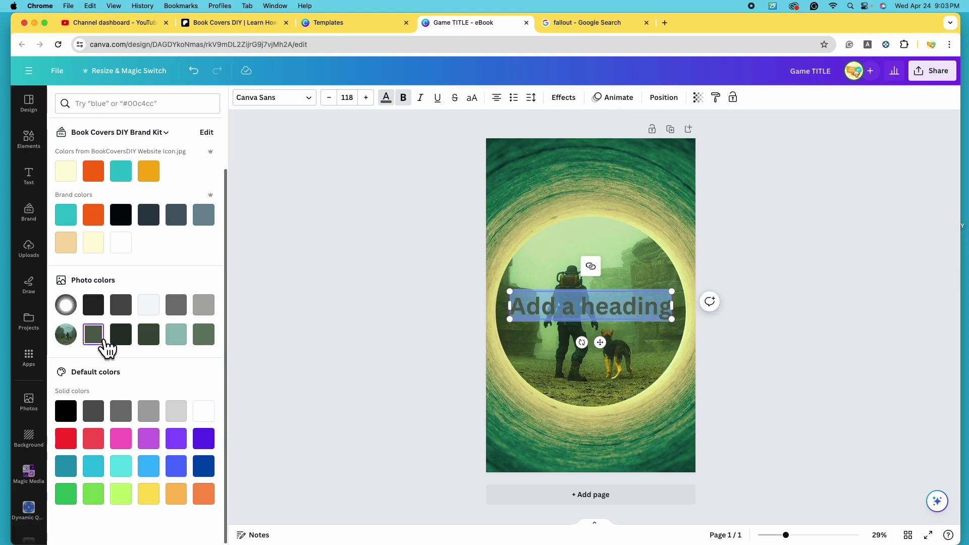
{"action": "left_click", "coordinate": [151, 337]}
{"action": "left_click", "coordinate": [182, 341]}
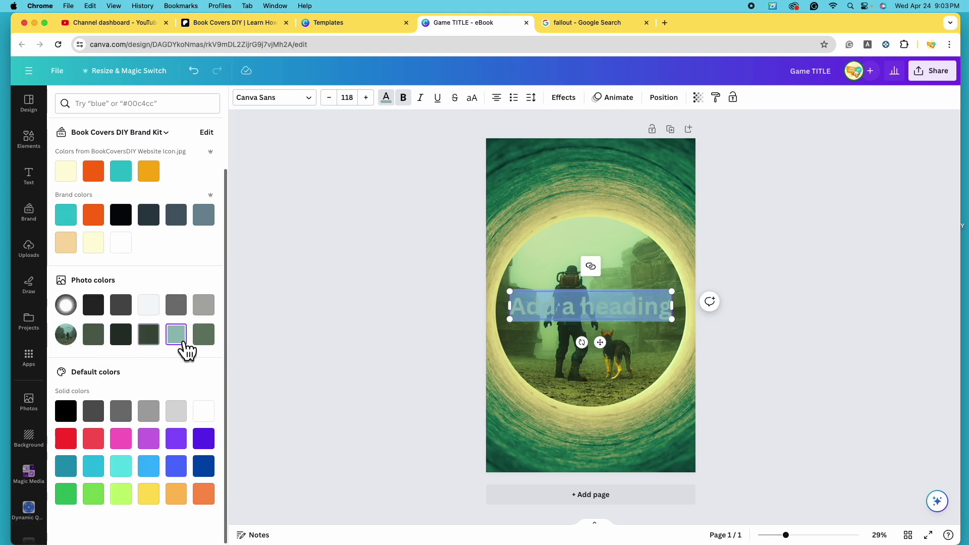
{"action": "left_click", "coordinate": [211, 342]}
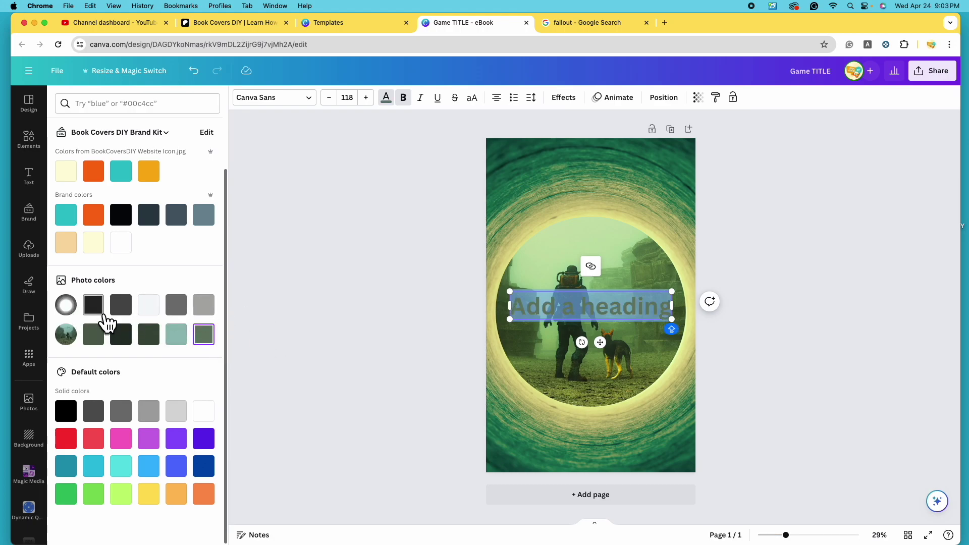
{"action": "left_click", "coordinate": [149, 305]}
{"action": "left_click", "coordinate": [204, 309]}
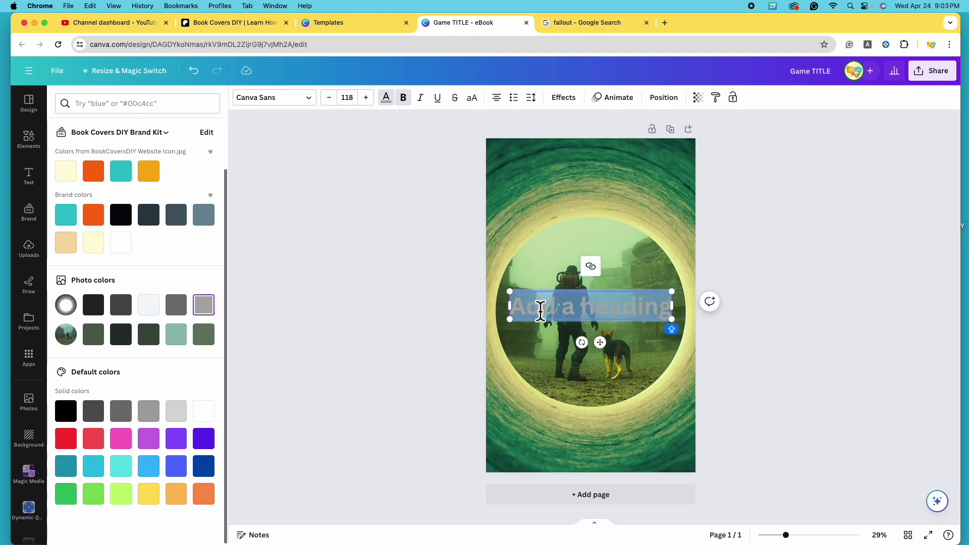
{"action": "left_click", "coordinate": [149, 304]}
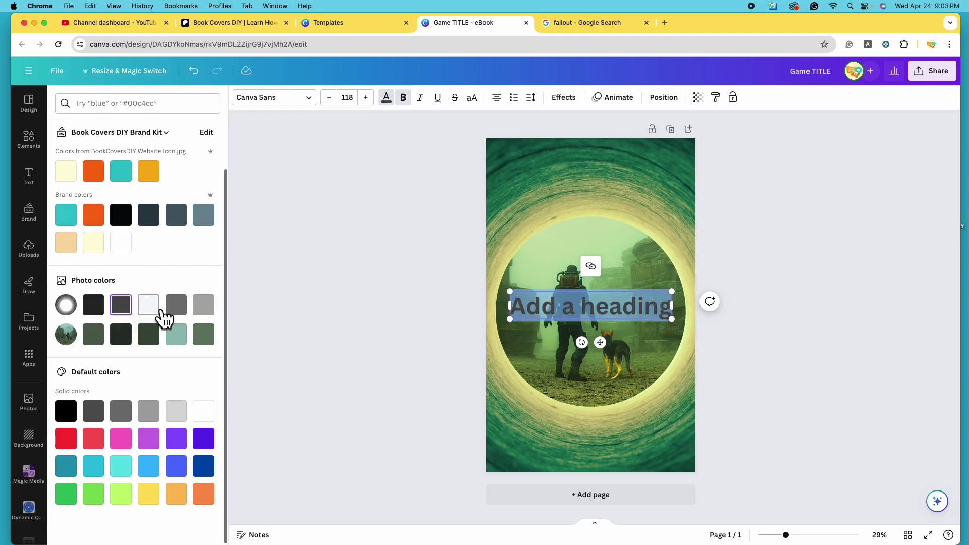
{"action": "left_click", "coordinate": [203, 304]}
{"action": "scroll", "coordinate": [167, 296], "scroll_direction": "up", "scroll_amount": 2}
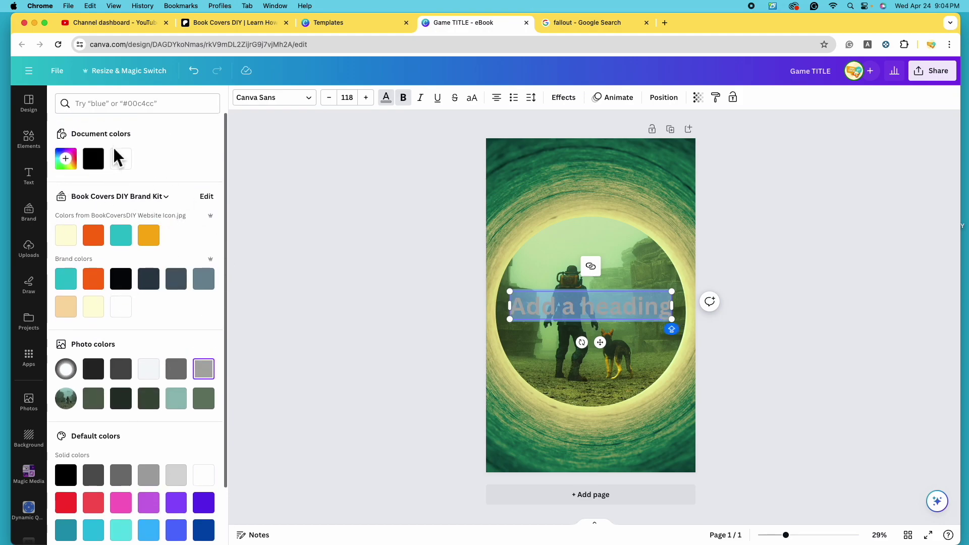
- Mix a custom green for the heading and sample the rim's yellow from the cover image
{"action": "left_click", "coordinate": [78, 172]}
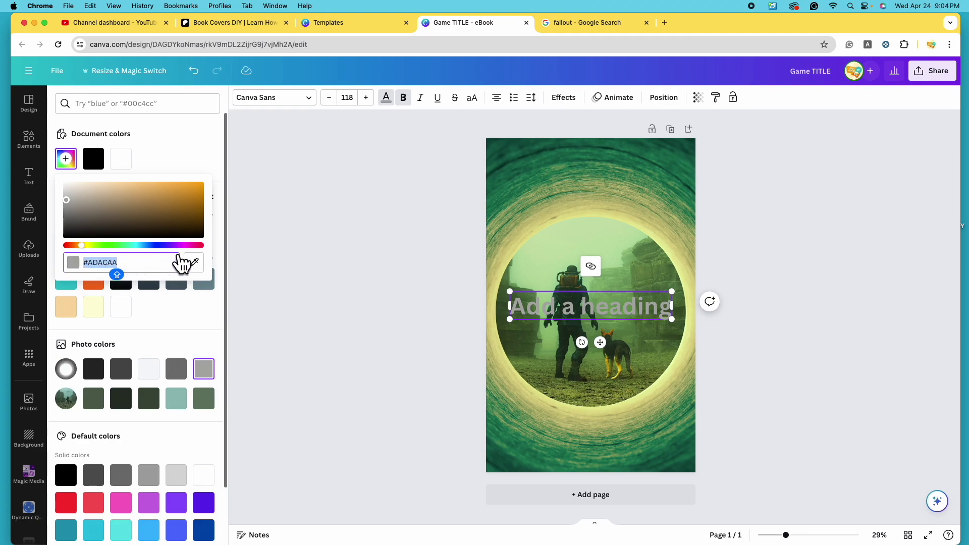
{"action": "left_click_drag", "start_coordinate": [93, 251], "coordinate": [131, 251]}
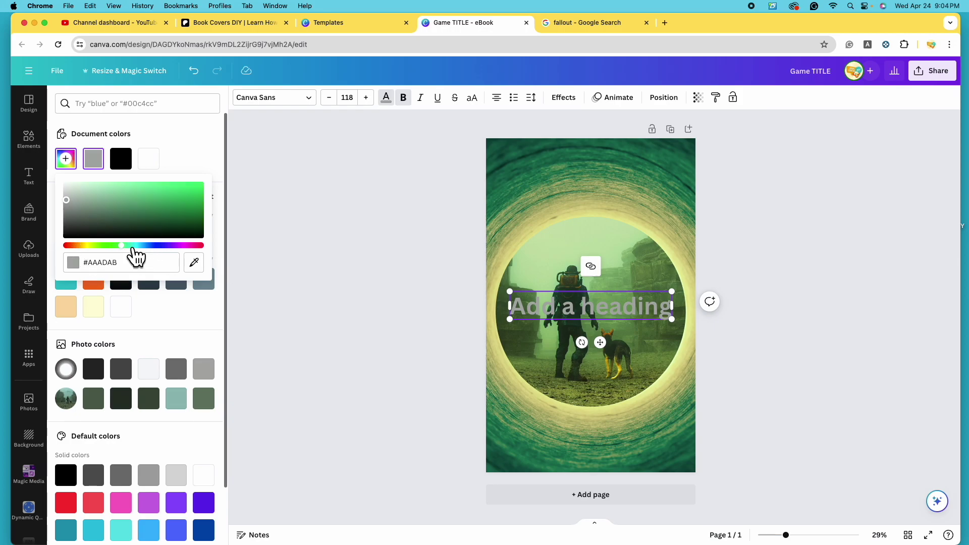
{"action": "left_click", "coordinate": [66, 198]}
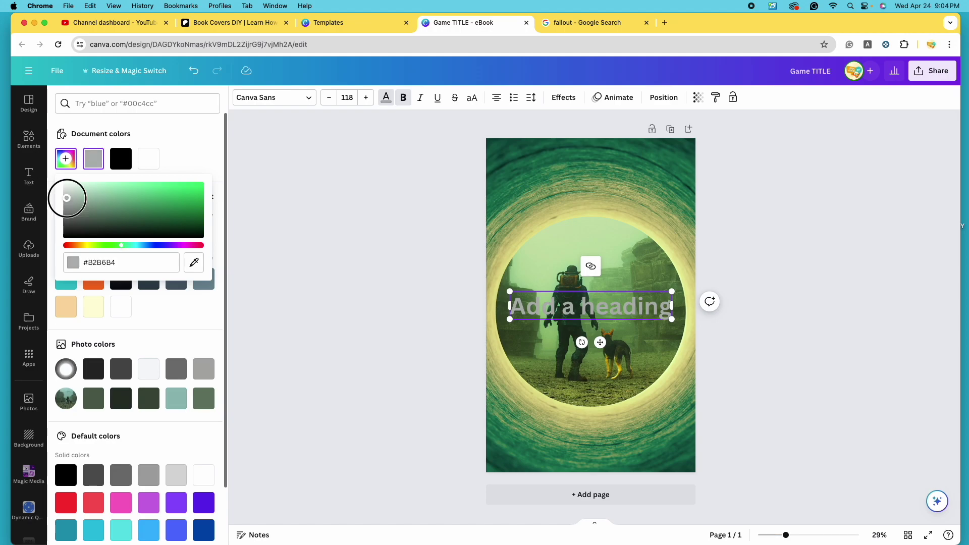
{"action": "left_click_drag", "start_coordinate": [66, 198], "coordinate": [128, 185]}
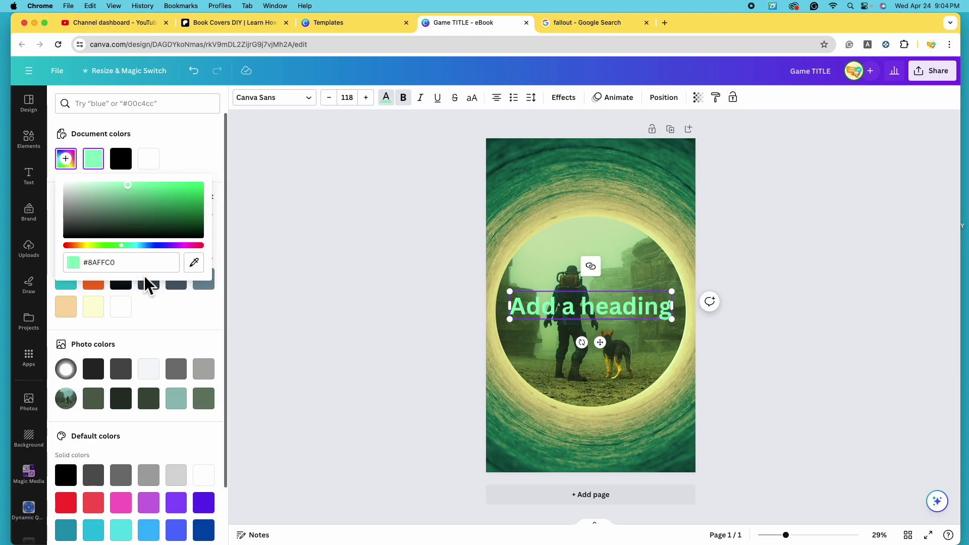
{"action": "left_click", "coordinate": [202, 265]}
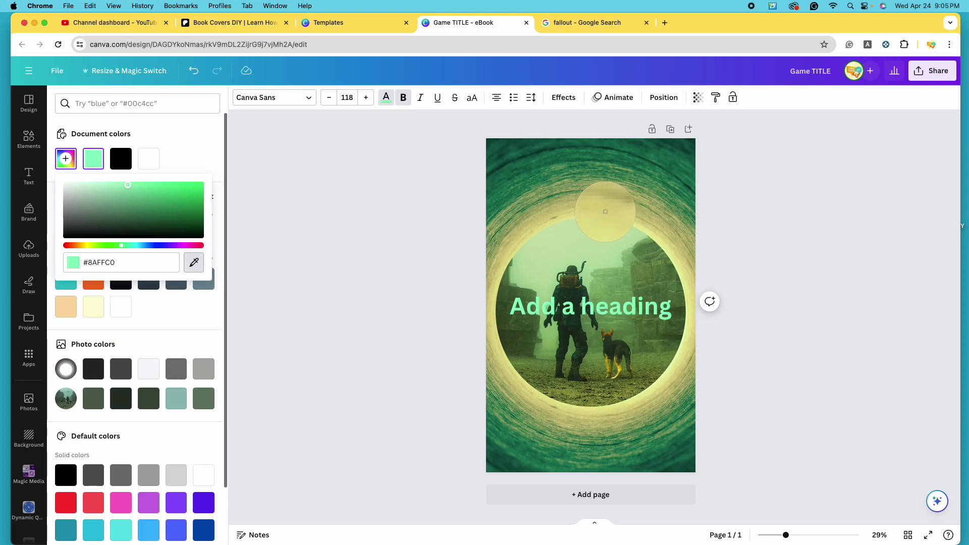
{"action": "left_click", "coordinate": [611, 213]}
{"action": "mouse_move", "coordinate": [625, 317]}
{"action": "left_mouse_down"}
{"action": "mouse_move", "coordinate": [633, 247]}
{"action": "mouse_move", "coordinate": [654, 236]}
{"action": "mouse_move", "coordinate": [646, 227]}
{"action": "mouse_move", "coordinate": [616, 287]}
{"action": "mouse_move", "coordinate": [614, 329]}
{"action": "left_mouse_up"}
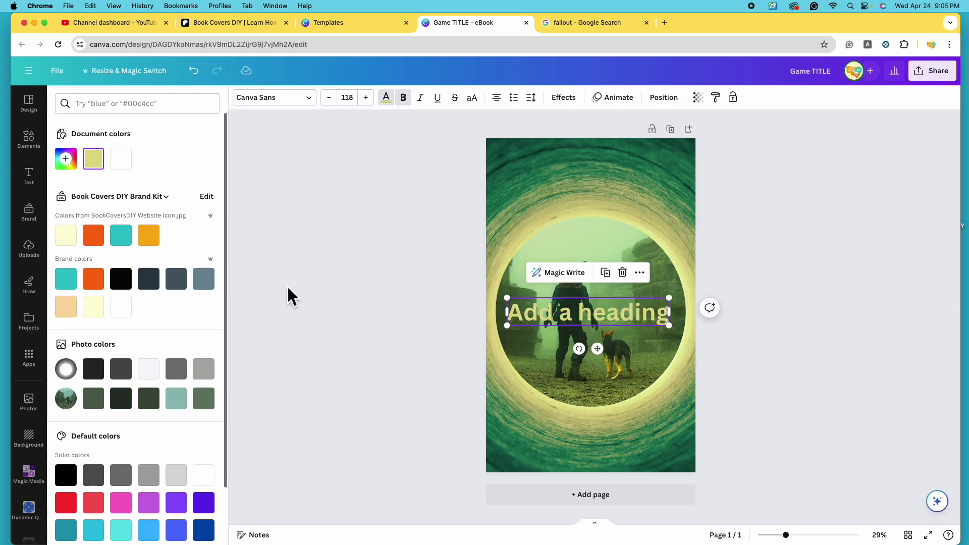
- Sample greens from the image, then brighten the heading to mint green #5FFFC2
{"action": "left_click", "coordinate": [76, 163]}
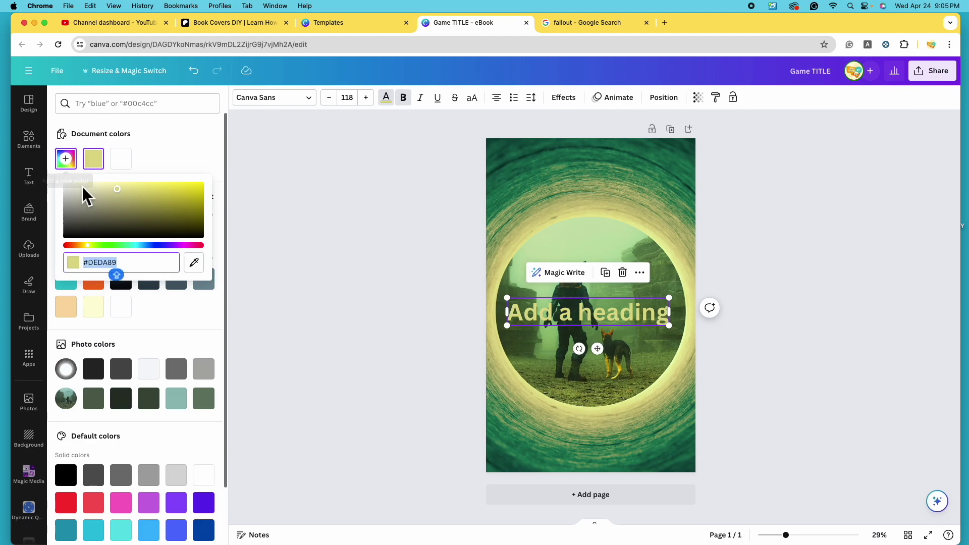
{"action": "left_click", "coordinate": [207, 263]}
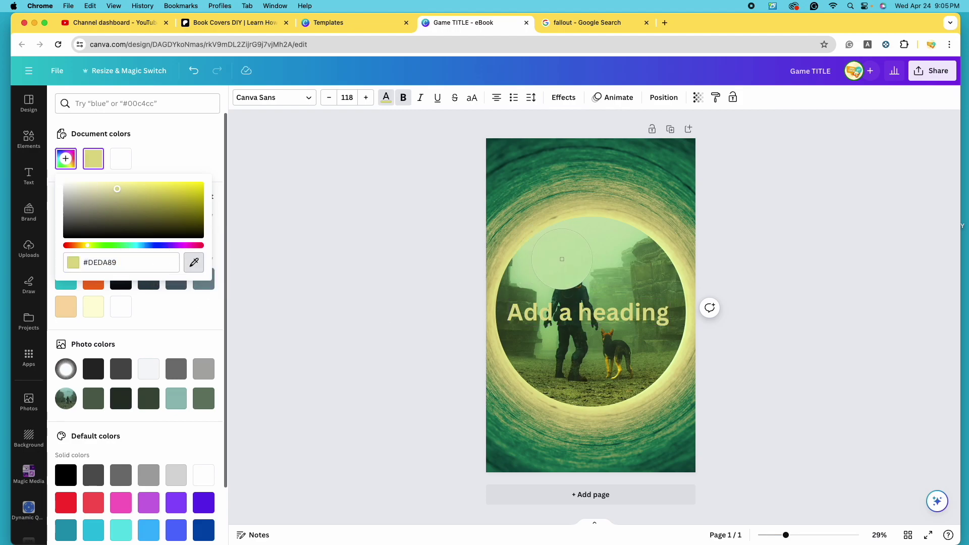
{"action": "left_click", "coordinate": [600, 241]}
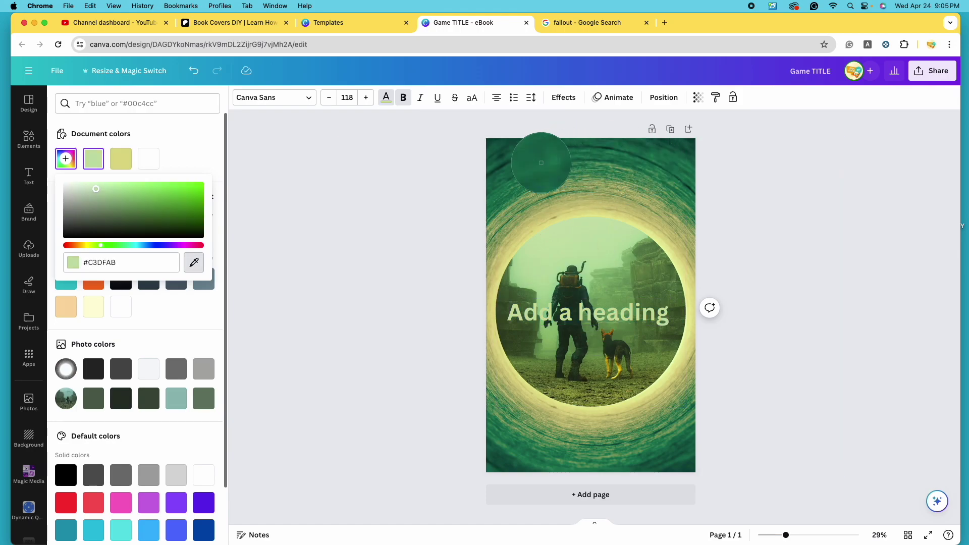
{"action": "left_click", "coordinate": [538, 161]}
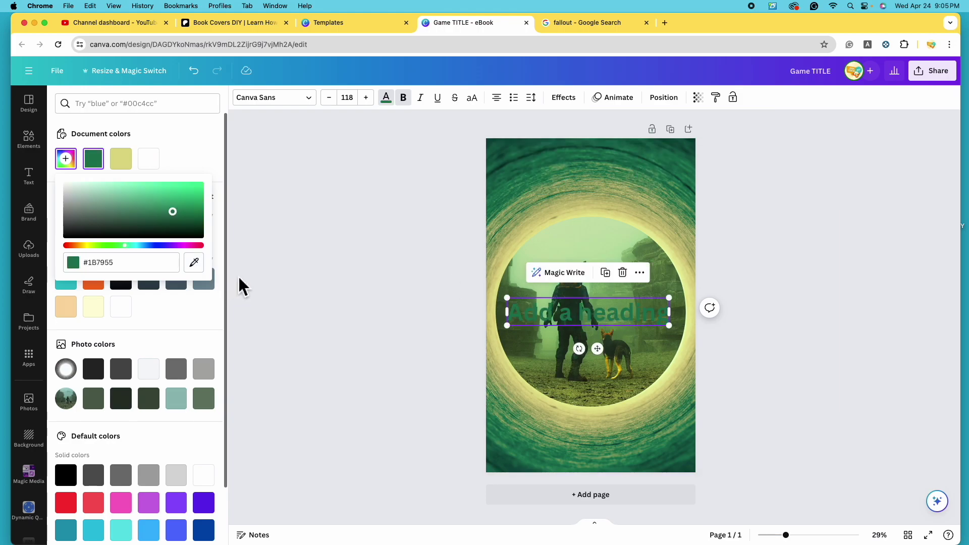
{"action": "left_click", "coordinate": [152, 185]}
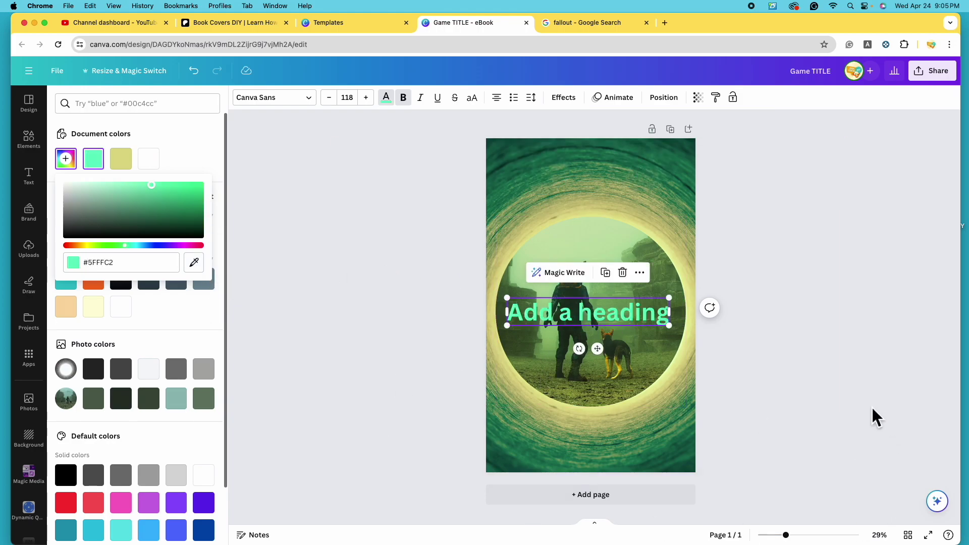
{"action": "key", "text": "Escape"}
- Move the heading below the tunnel opening, retype it as SHELTER, and enlarge it to 154
{"action": "left_click_drag", "start_coordinate": [623, 320], "coordinate": [626, 428]}
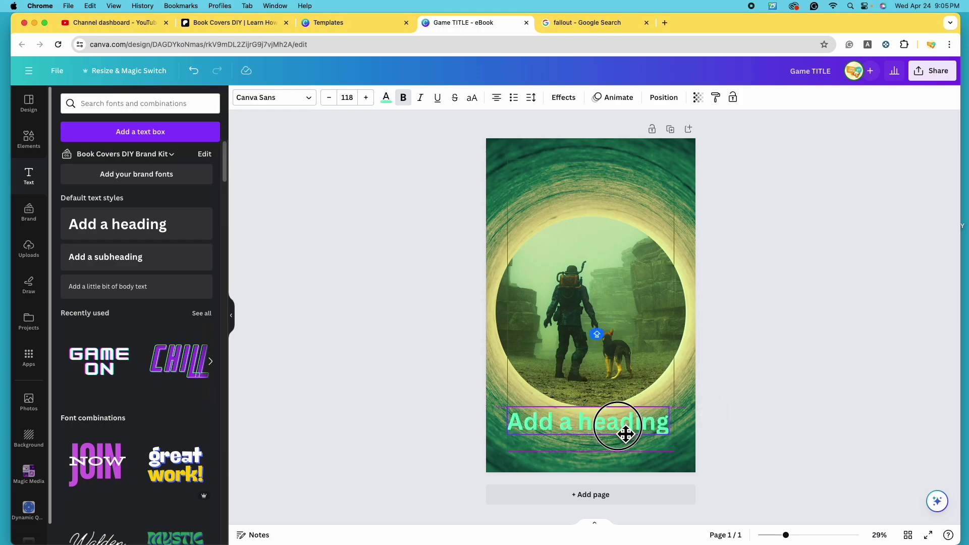
{"action": "left_click", "coordinate": [645, 421]}
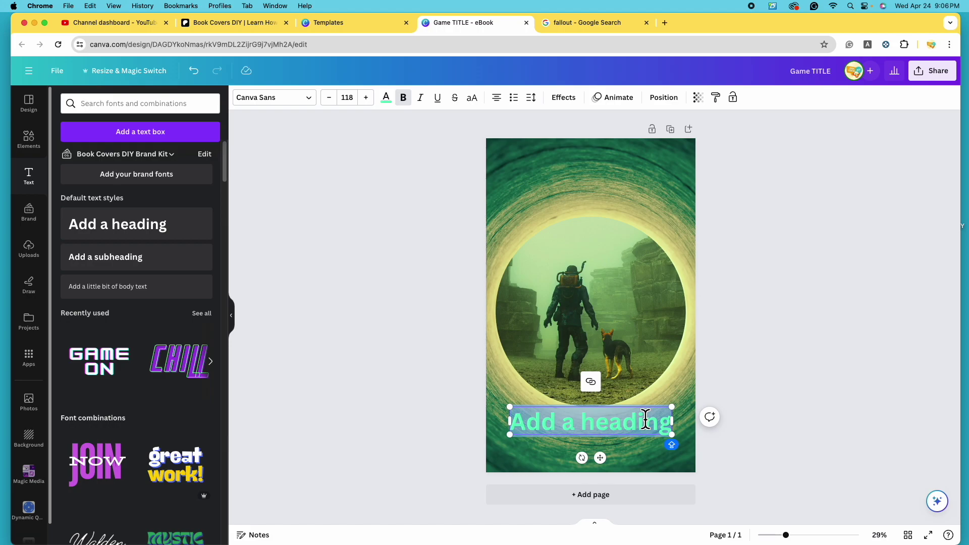
{"action": "type", "text": "Sho"}
{"action": "key", "text": "BackSpace"}
{"action": "key", "text": "BackSpace"}
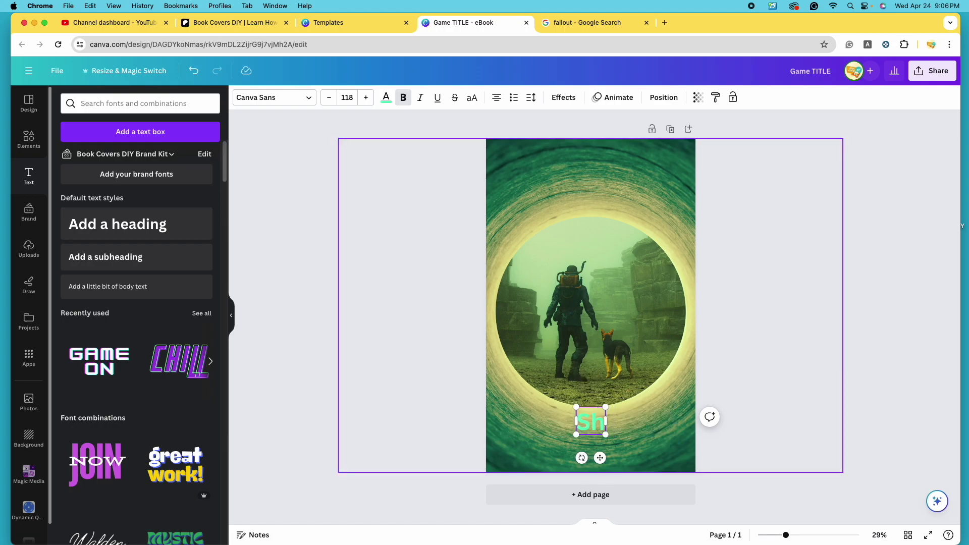
{"action": "type", "text": "HELTER"}
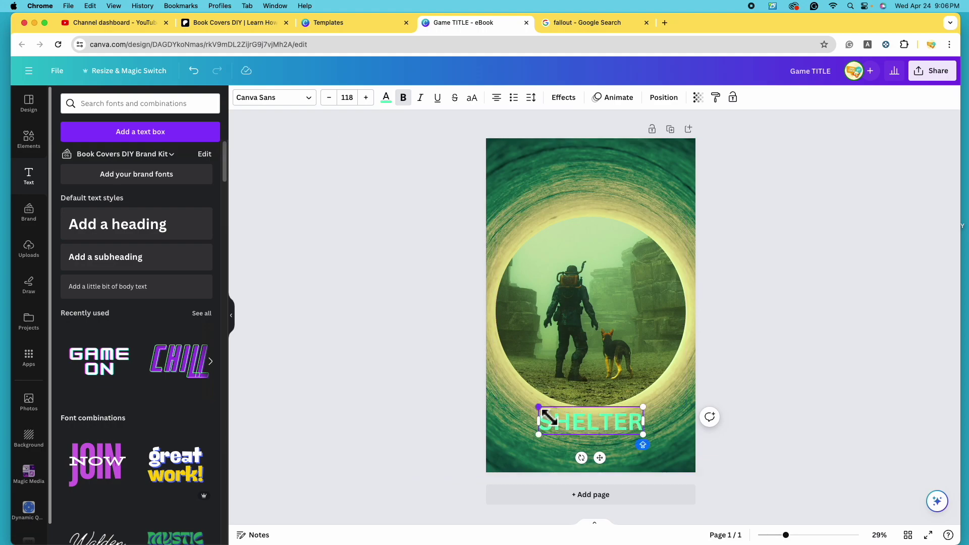
{"action": "left_click_drag", "start_coordinate": [539, 409], "coordinate": [508, 398]}
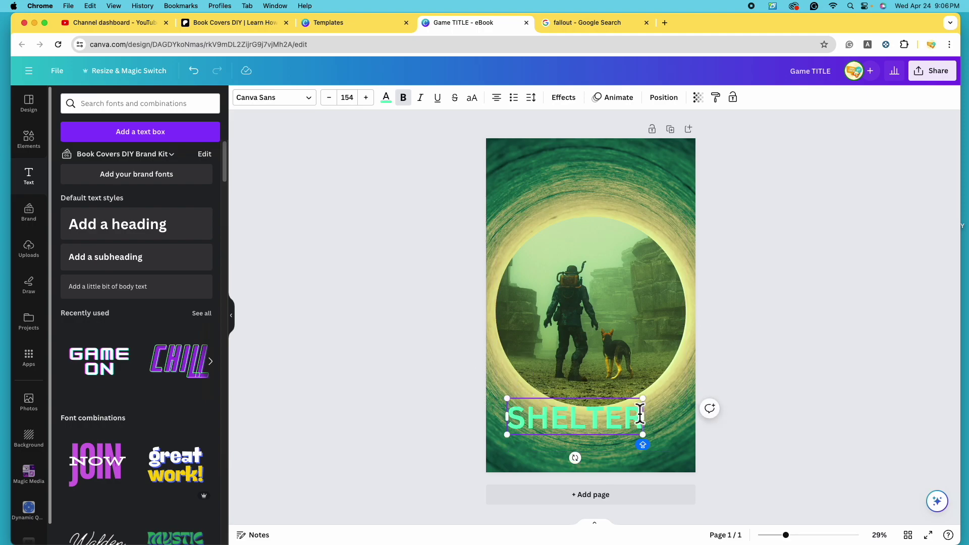
- Enlarge the SHELTER title to size 187 and nudge it lower on the cover
{"action": "left_click", "coordinate": [355, 101]}
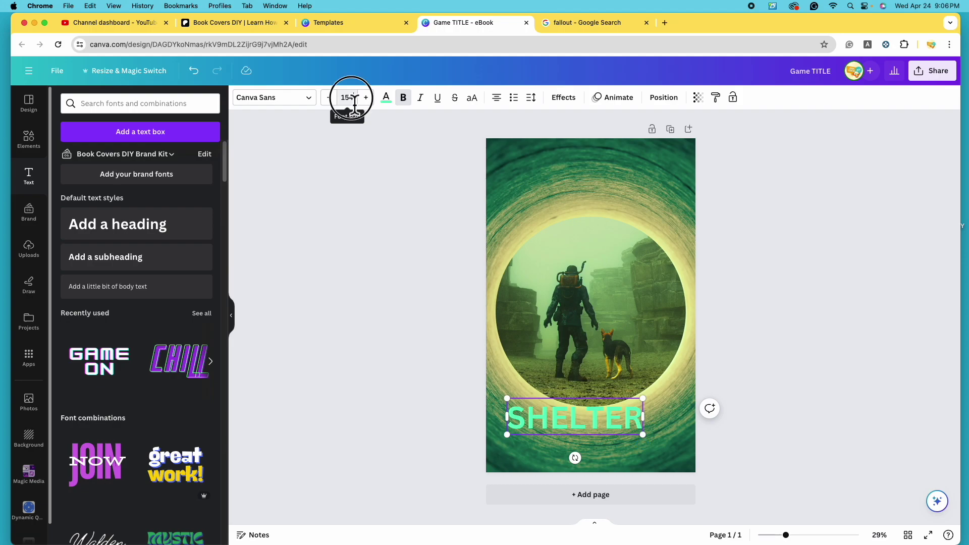
{"action": "scroll", "coordinate": [394, 338], "scroll_direction": "down", "scroll_amount": 3}
{"action": "scroll", "coordinate": [362, 400], "scroll_direction": "down", "scroll_amount": 1}
{"action": "left_click", "coordinate": [372, 395]}
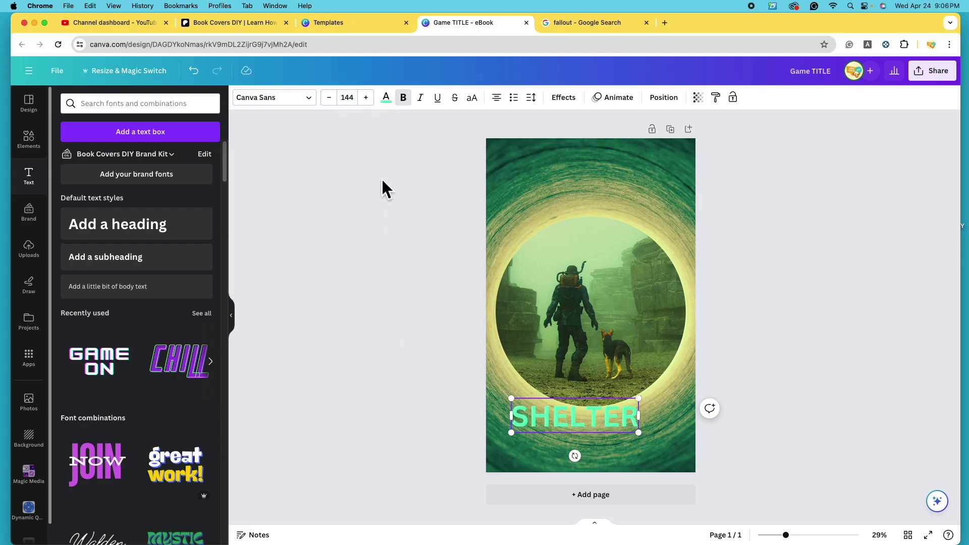
{"action": "left_click", "coordinate": [367, 97]}
{"action": "left_click", "coordinate": [366, 97]}
{"action": "left_click", "coordinate": [366, 98]}
{"action": "left_click", "coordinate": [366, 97]}
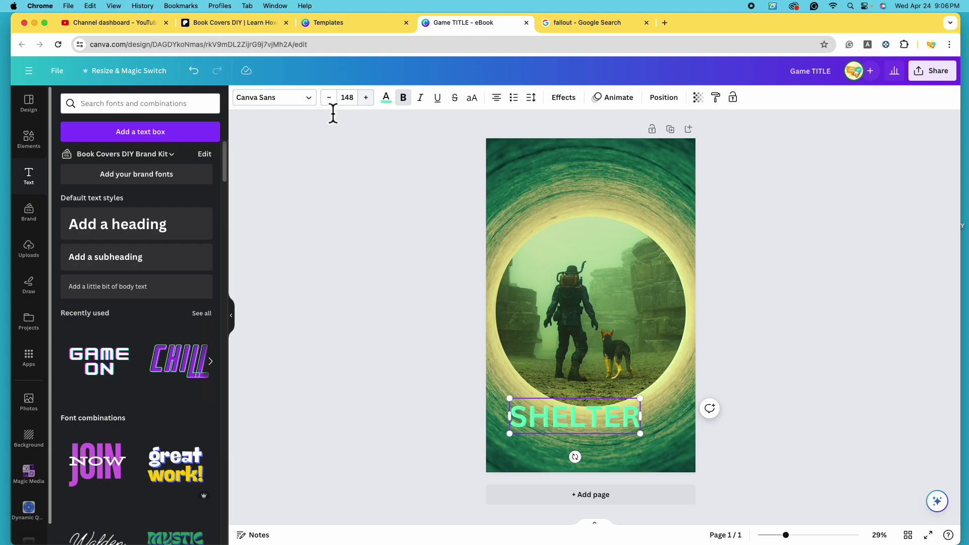
{"action": "left_click_drag", "start_coordinate": [641, 399], "coordinate": [675, 390]}
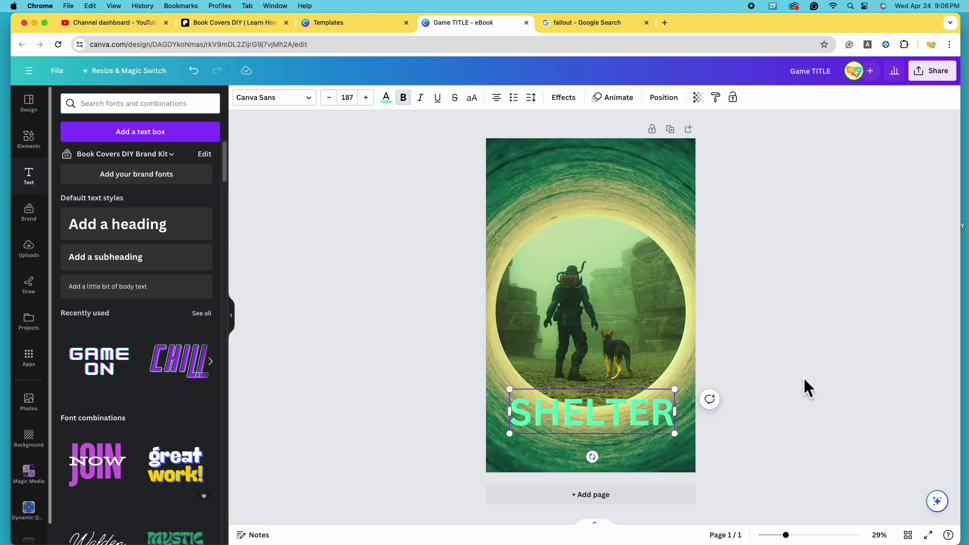
{"action": "left_click_drag", "start_coordinate": [622, 421], "coordinate": [622, 435]}
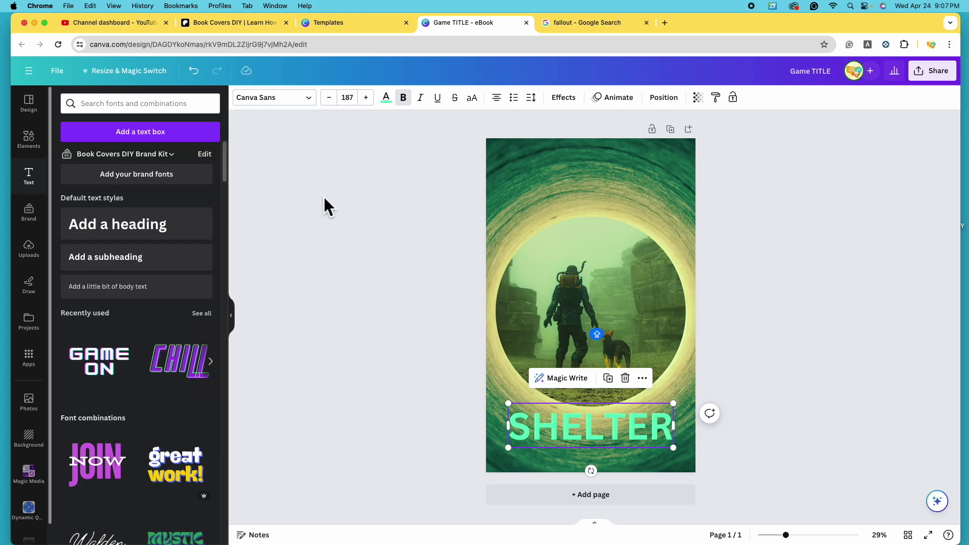
{"action": "left_click", "coordinate": [316, 106]}
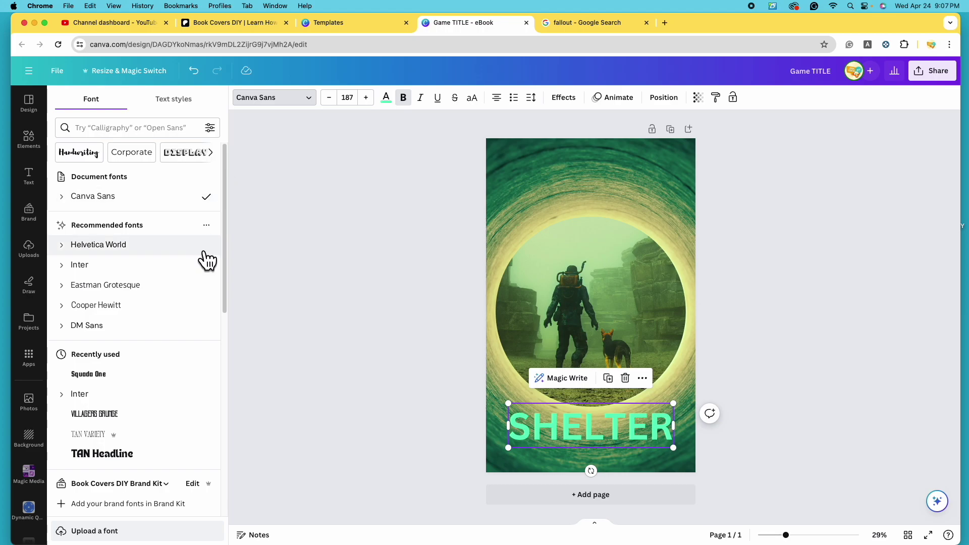
- Try the Advetime, Architype Aubette and Braggadocio fonts on the SHELTER title
{"action": "mouse_move", "coordinate": [228, 212]}
{"action": "left_mouse_down"}
{"action": "mouse_move", "coordinate": [221, 461]}
{"action": "mouse_move", "coordinate": [219, 439]}
{"action": "left_mouse_up"}
{"action": "scroll", "coordinate": [95, 225], "scroll_direction": "down", "scroll_amount": 10}
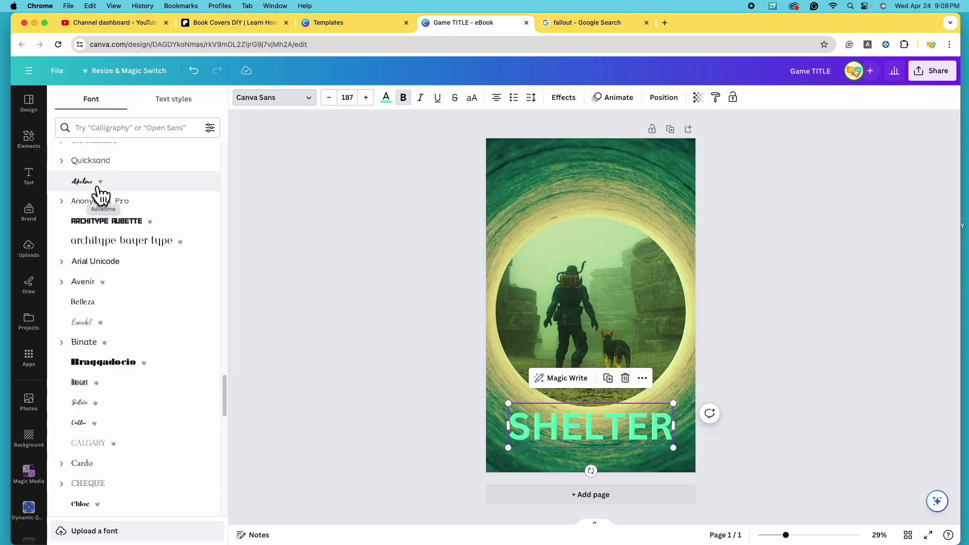
{"action": "left_click", "coordinate": [99, 187]}
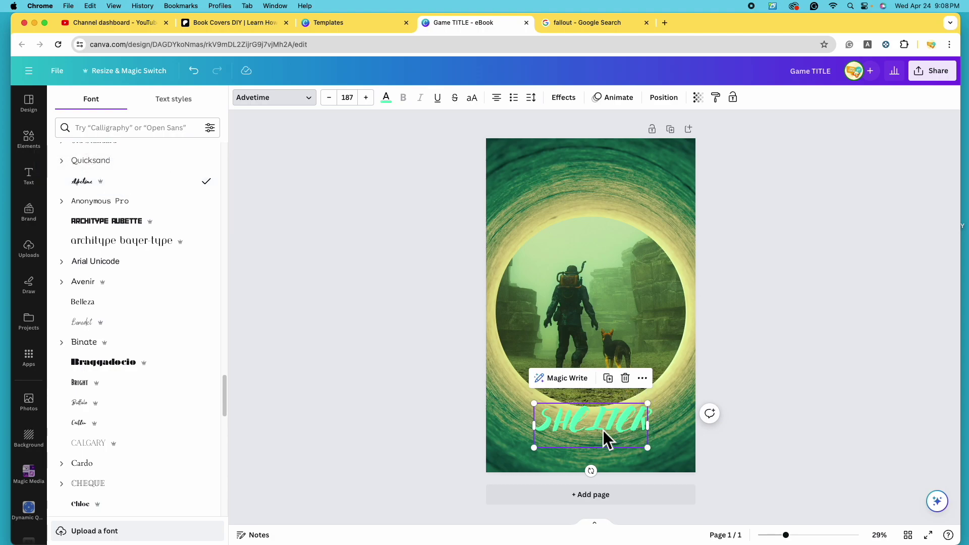
{"action": "mouse_move", "coordinate": [643, 428]}
{"action": "left_mouse_down"}
{"action": "mouse_move", "coordinate": [601, 426]}
{"action": "mouse_move", "coordinate": [645, 426]}
{"action": "left_mouse_up"}
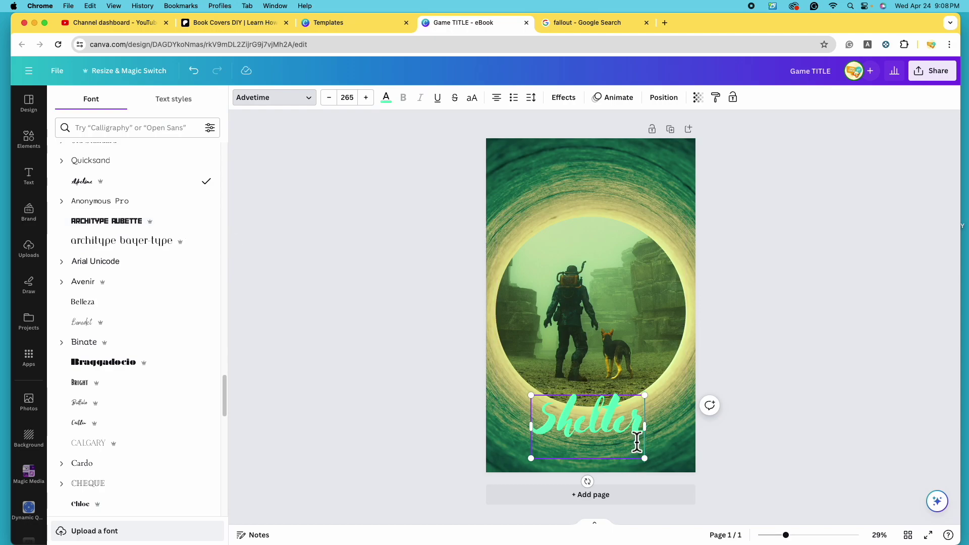
{"action": "left_click", "coordinate": [157, 224]}
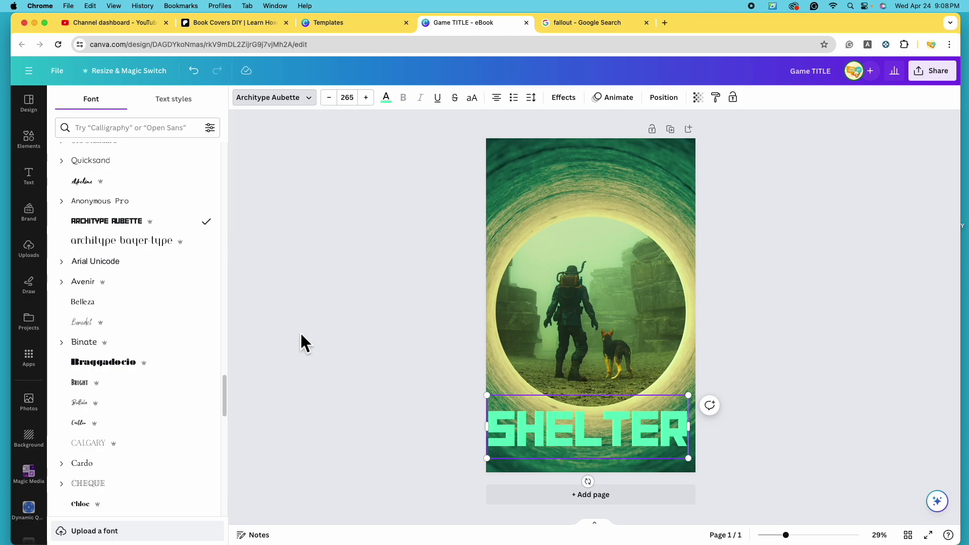
{"action": "left_click", "coordinate": [187, 364]}
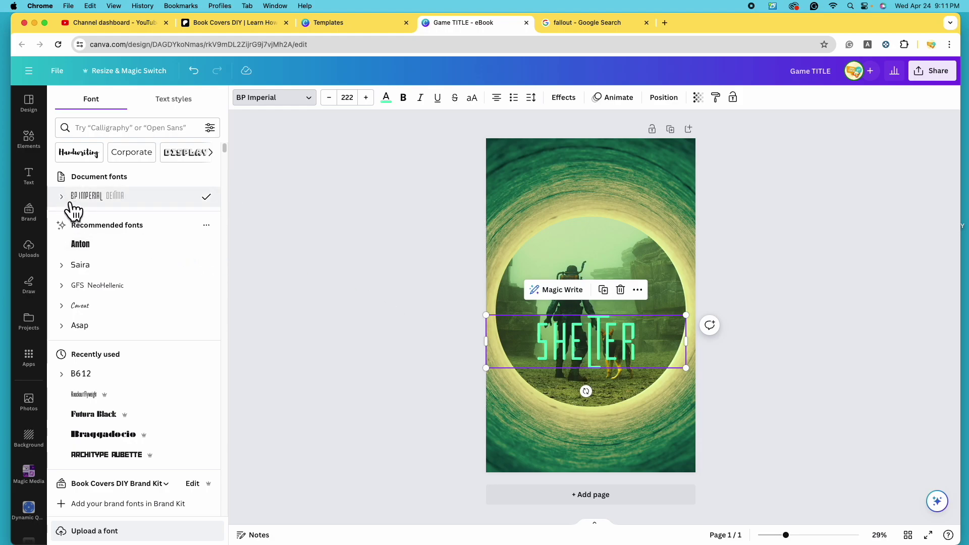
- Set the title to BP Imperial Bold at size 303 across the cover's lower part
{"action": "left_click", "coordinate": [74, 205]}
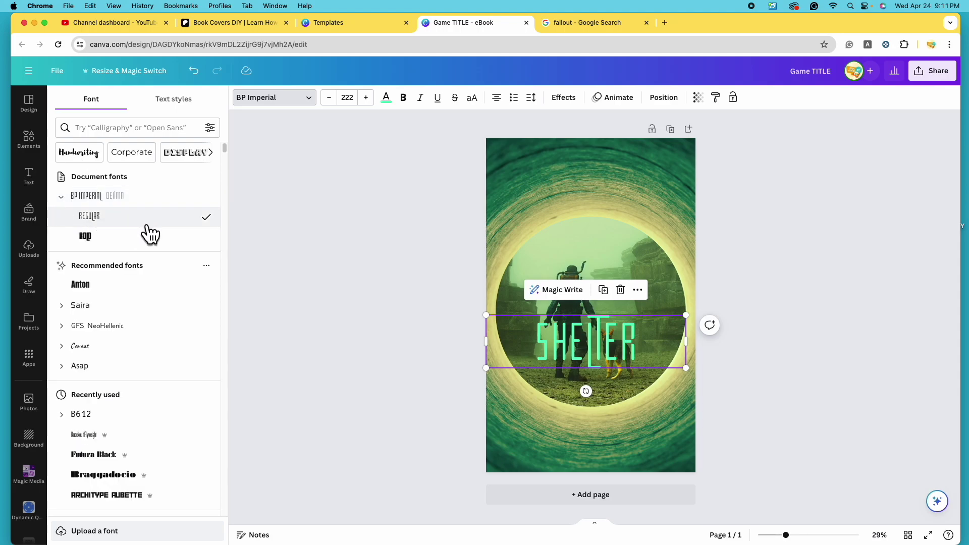
{"action": "left_click", "coordinate": [153, 243]}
{"action": "left_click_drag", "start_coordinate": [593, 344], "coordinate": [596, 439]}
{"action": "left_click_drag", "start_coordinate": [696, 436], "coordinate": [610, 412]}
{"action": "left_click_drag", "start_coordinate": [653, 438], "coordinate": [627, 432]}
{"action": "left_click", "coordinate": [647, 435]}
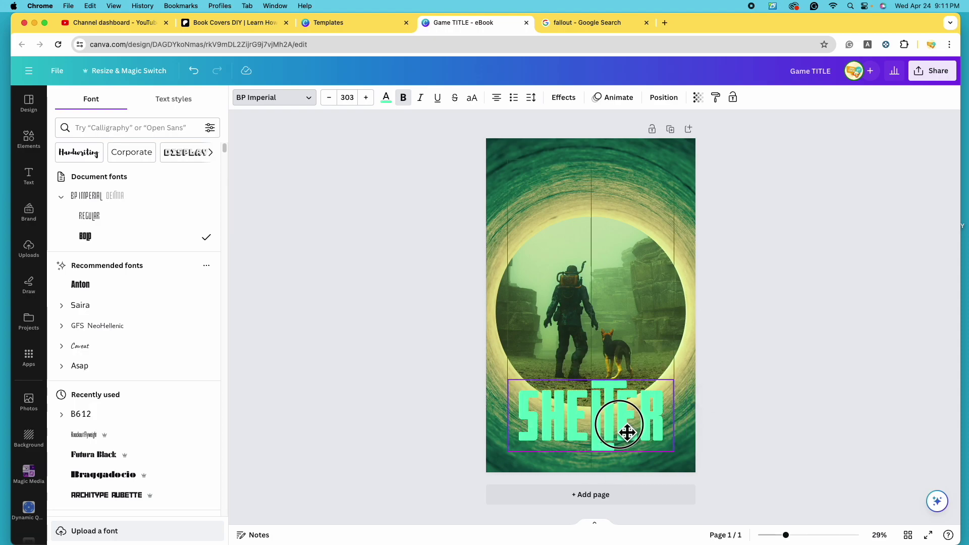
{"action": "left_click_drag", "start_coordinate": [628, 432], "coordinate": [628, 432]}
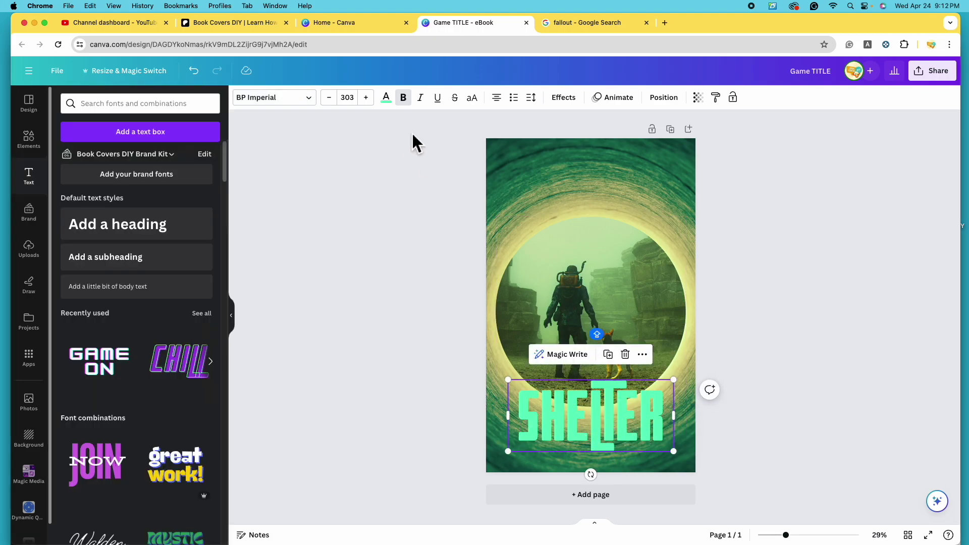
{"action": "left_click", "coordinate": [611, 23]}
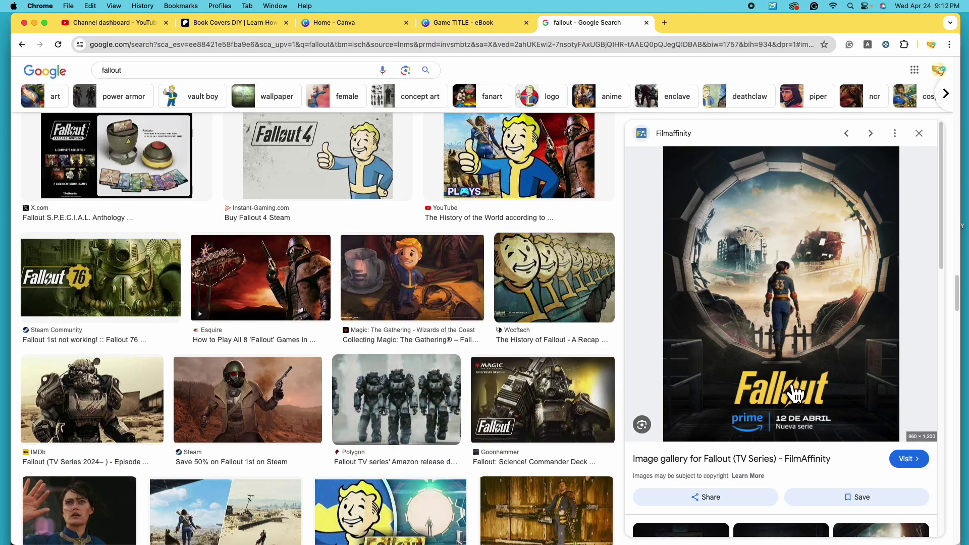
{"action": "left_click", "coordinate": [477, 23]}
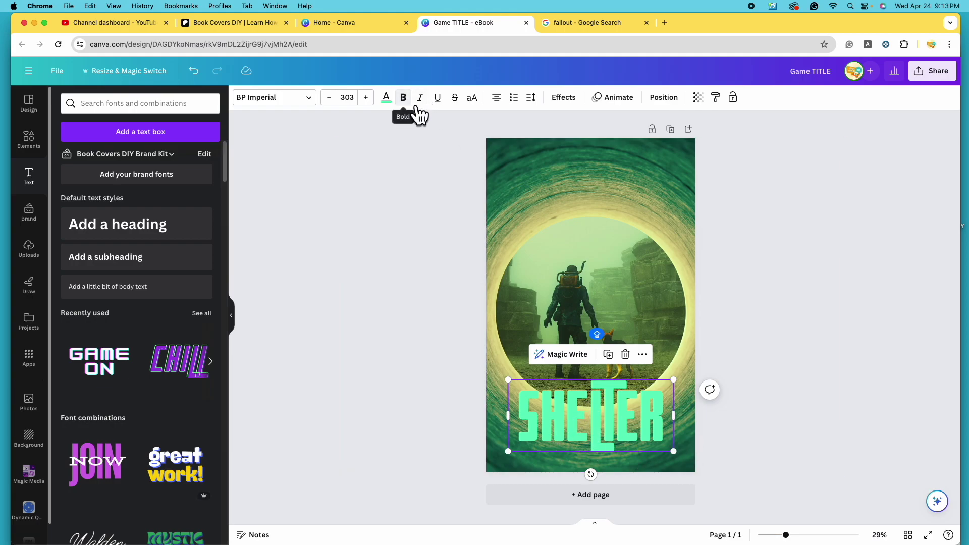
- Italicise the SHELTER title, shift it left, and recolour it bright lime yellow with a custom hue
{"action": "left_click", "coordinate": [422, 98]}
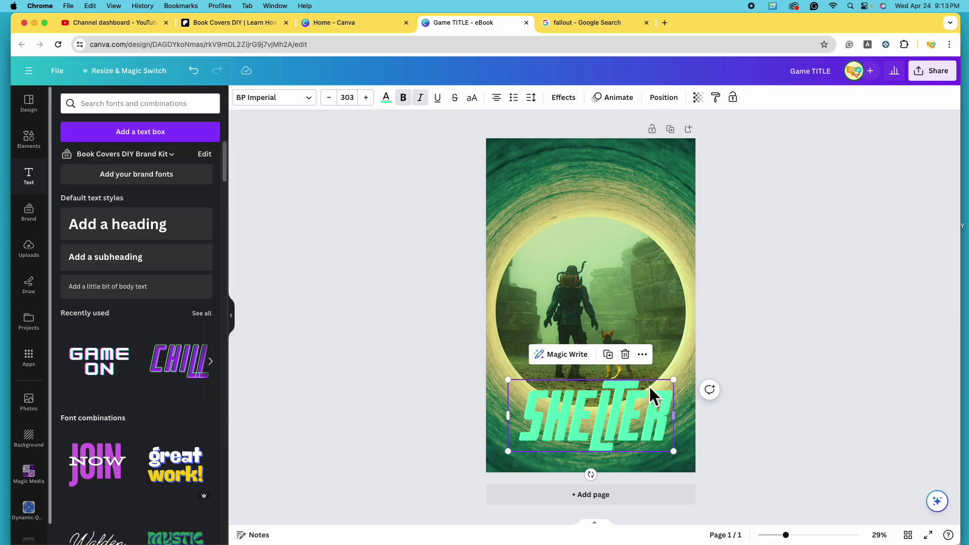
{"action": "left_click_drag", "start_coordinate": [613, 432], "coordinate": [601, 434]}
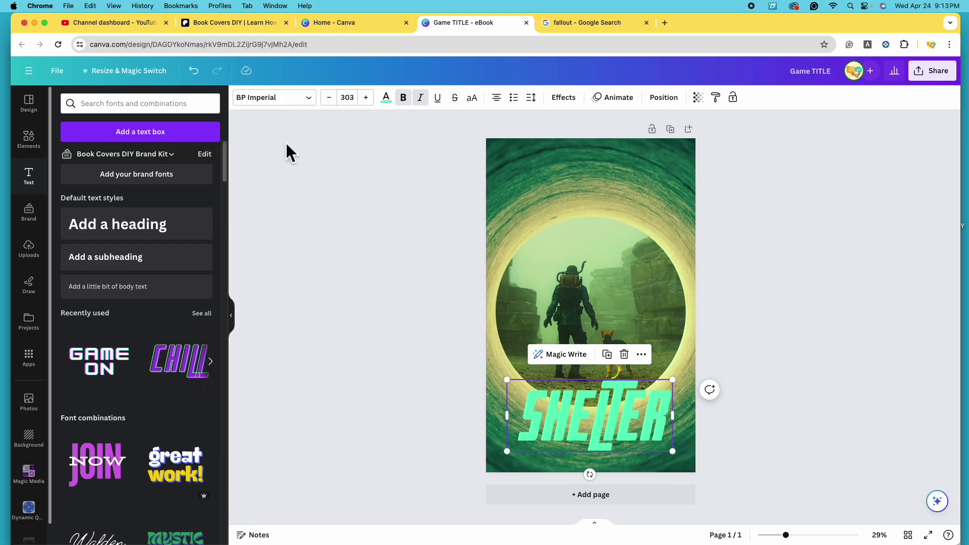
{"action": "left_click", "coordinate": [396, 106]}
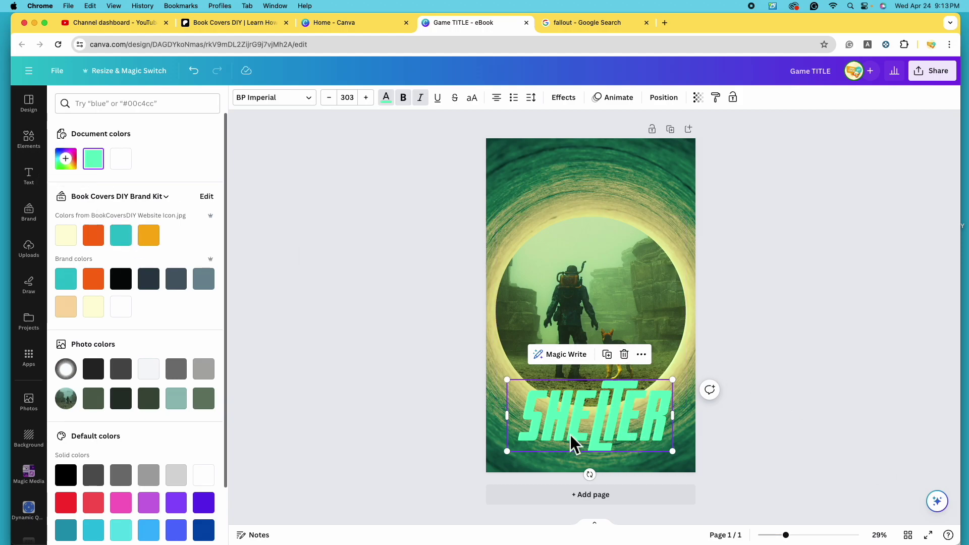
{"action": "left_click", "coordinate": [65, 158]}
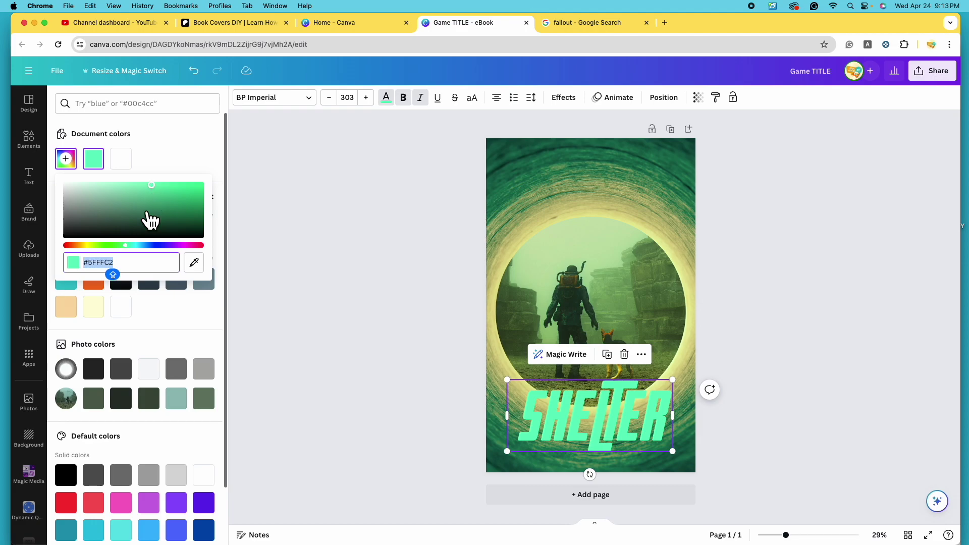
{"action": "left_click_drag", "start_coordinate": [134, 251], "coordinate": [107, 258]}
{"action": "left_click", "coordinate": [601, 417]}
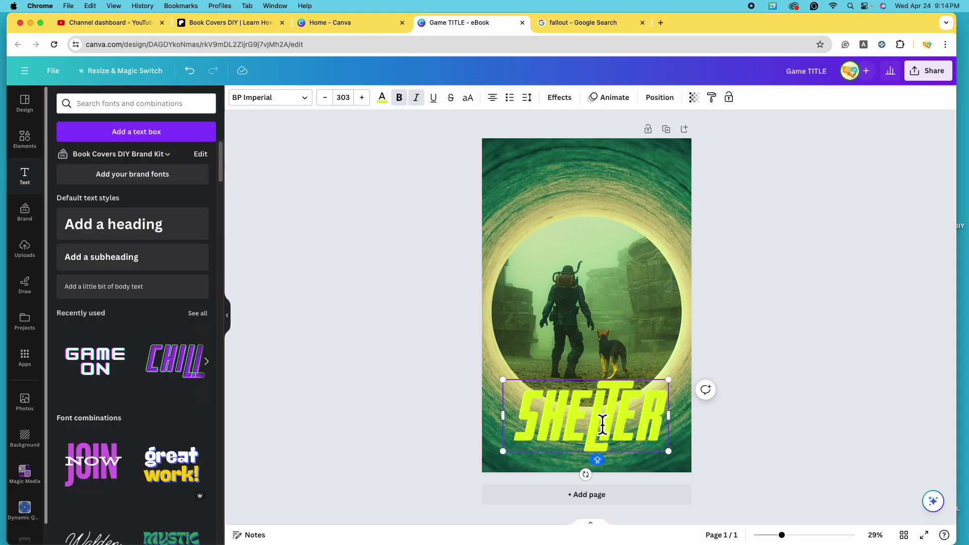
{"action": "left_click", "coordinate": [596, 424]}
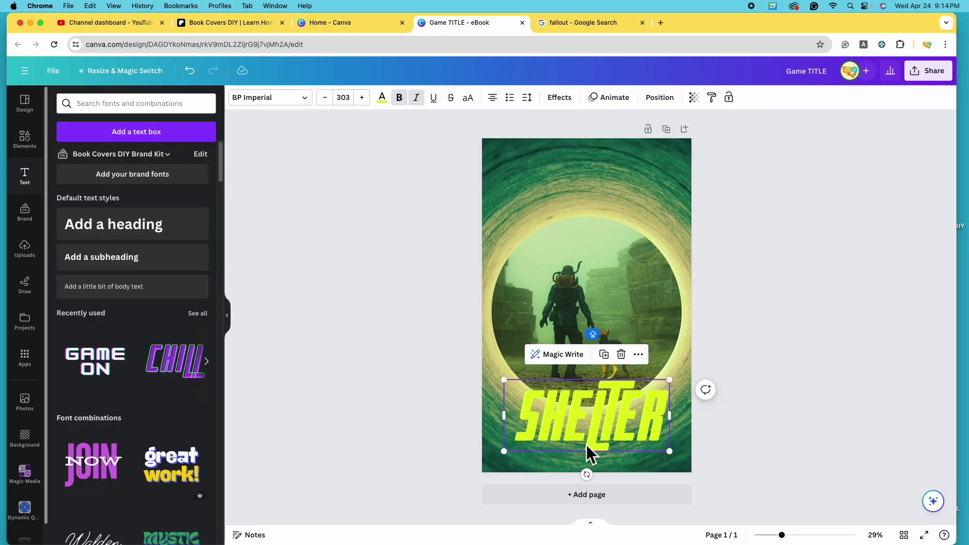
- Add an Outline effect to the title and try black and light green outline colours
{"action": "left_click", "coordinate": [561, 98]}
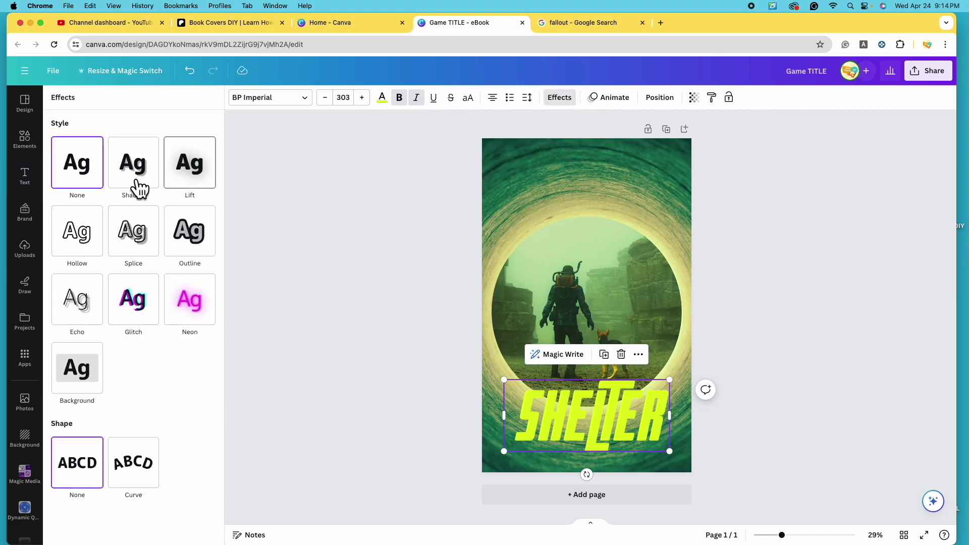
{"action": "left_click", "coordinate": [209, 245]}
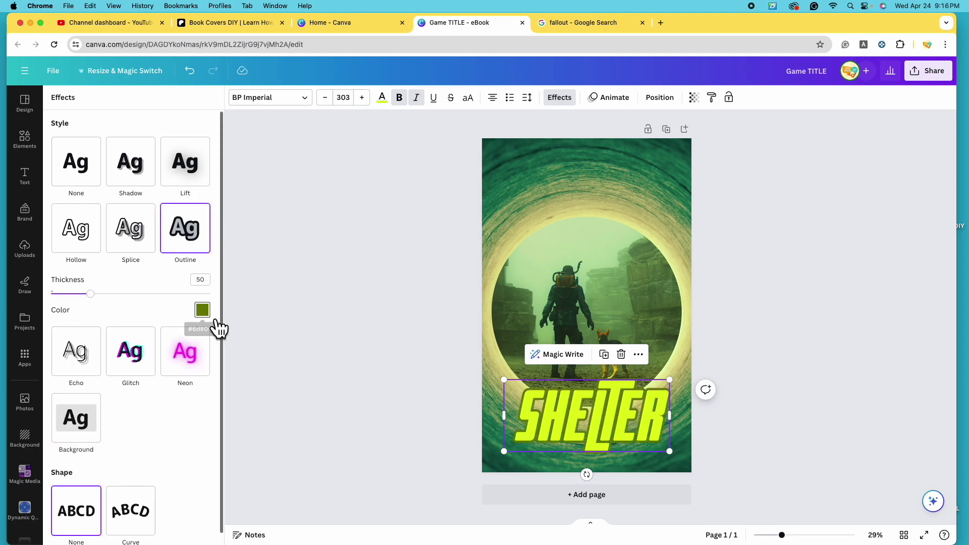
{"action": "left_click", "coordinate": [202, 310]}
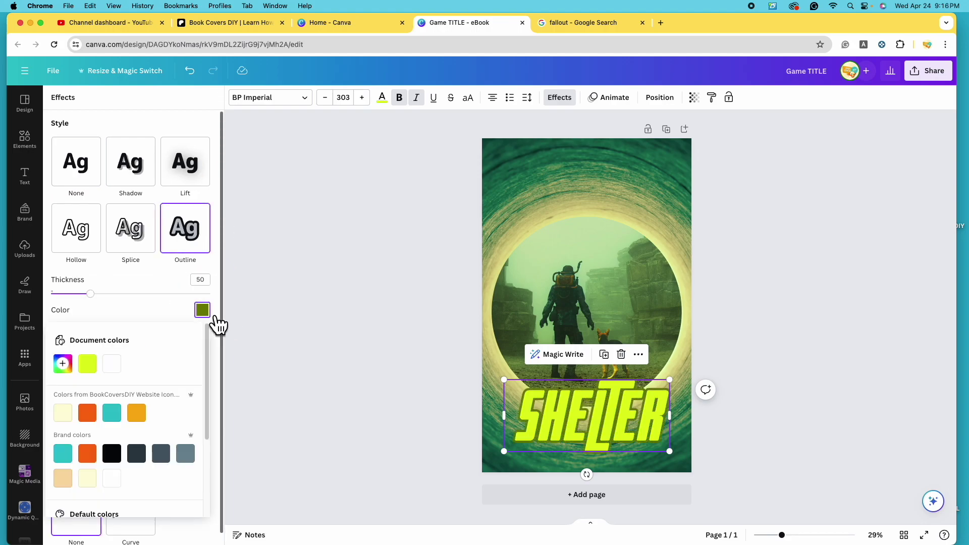
{"action": "scroll", "coordinate": [180, 369], "scroll_direction": "down", "scroll_amount": 5}
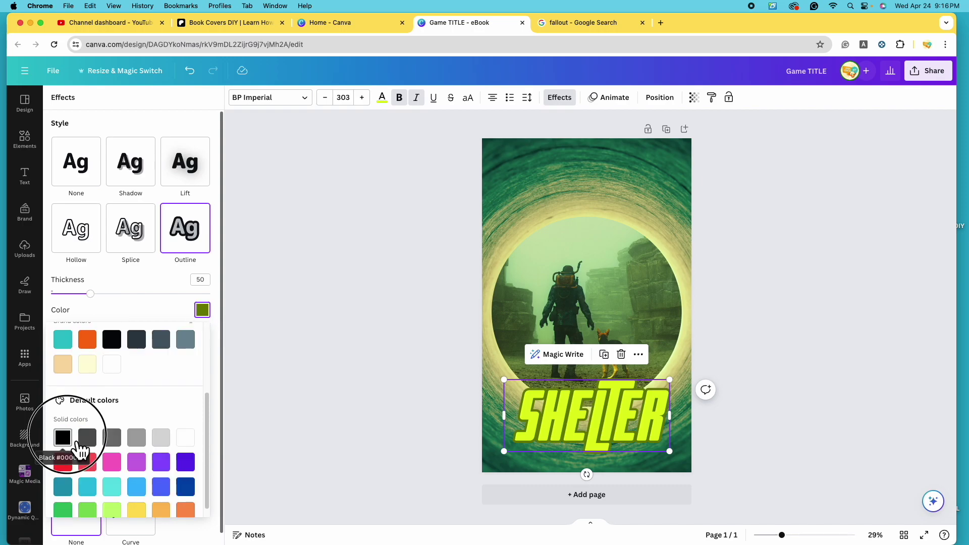
{"action": "left_click", "coordinate": [63, 437]}
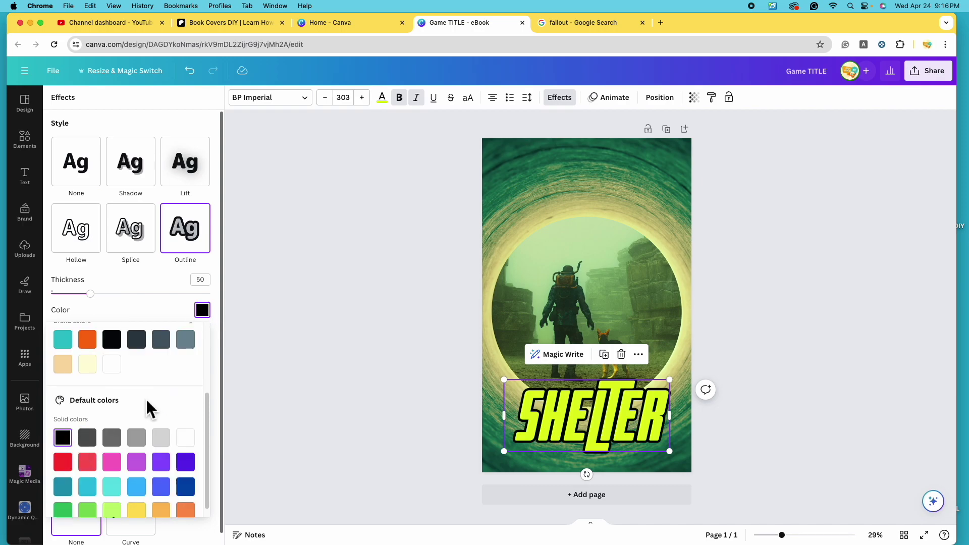
{"action": "scroll", "coordinate": [121, 454], "scroll_direction": "down", "scroll_amount": 1}
{"action": "left_click", "coordinate": [87, 500]}
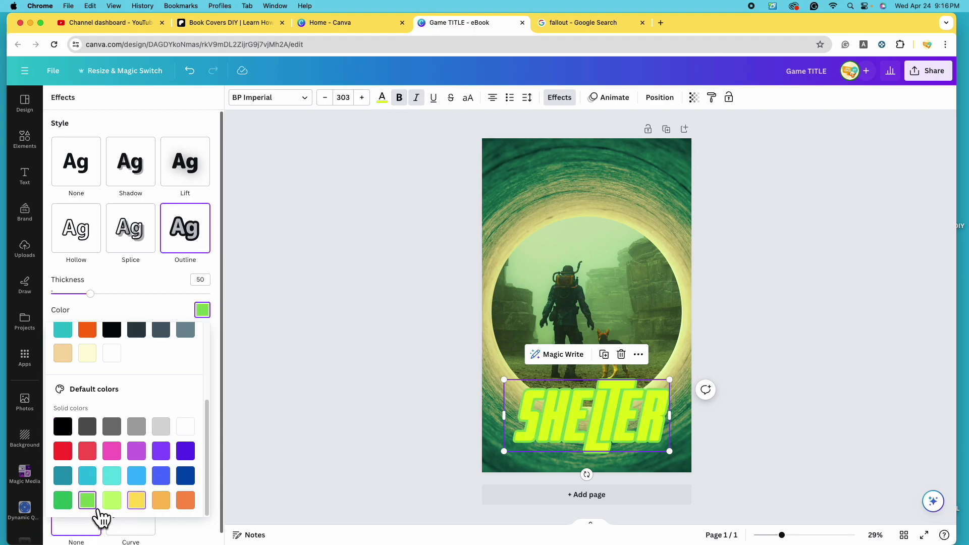
{"action": "scroll", "coordinate": [147, 399], "scroll_direction": "up", "scroll_amount": 2}
{"action": "scroll", "coordinate": [147, 399], "scroll_direction": "up", "scroll_amount": 1}
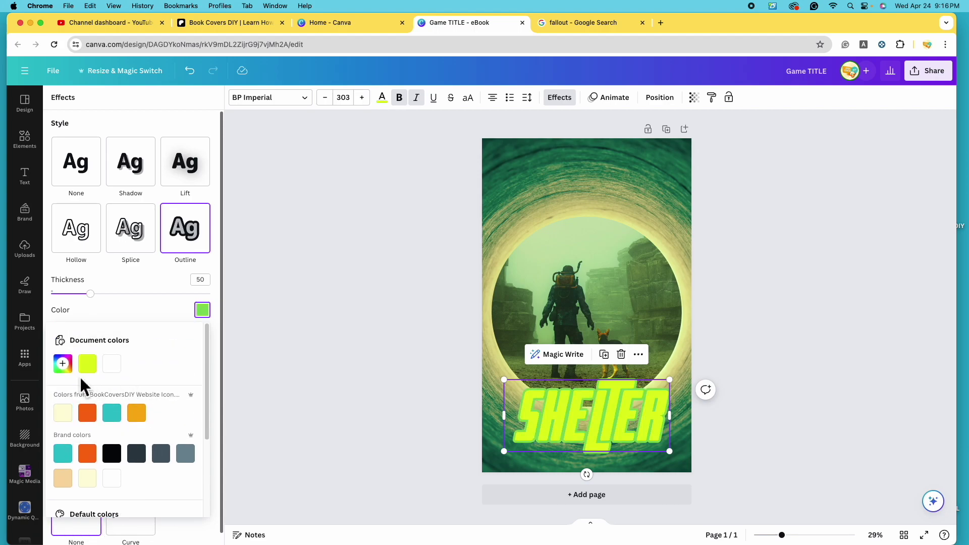
- Sample a dark green (#1D3B22) from the cover for the outline colour
{"action": "left_click", "coordinate": [75, 374]}
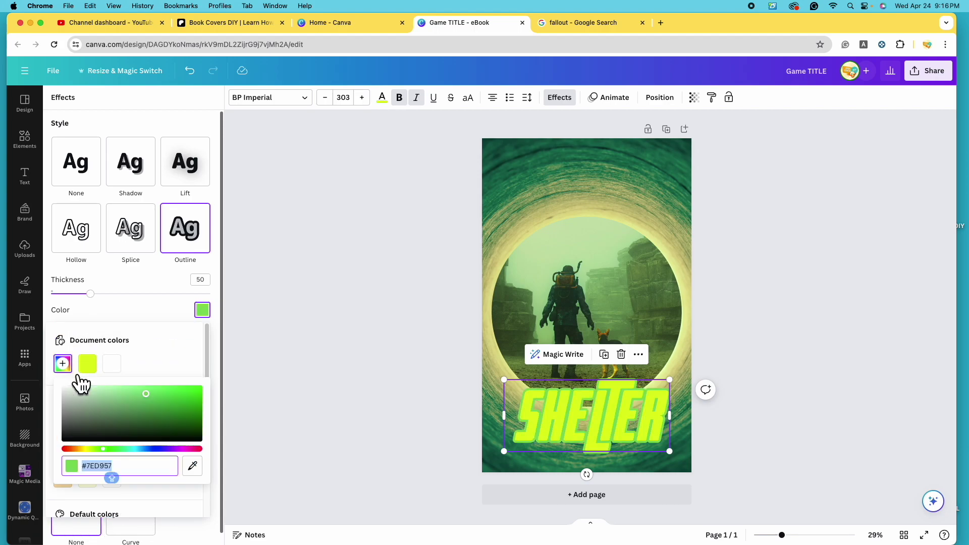
{"action": "left_click", "coordinate": [192, 466]}
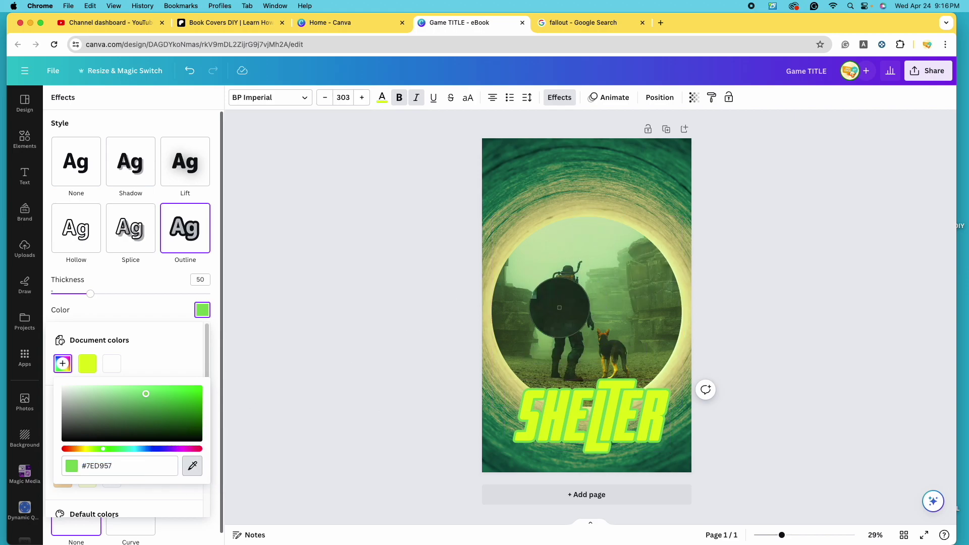
{"action": "left_click", "coordinate": [672, 163]}
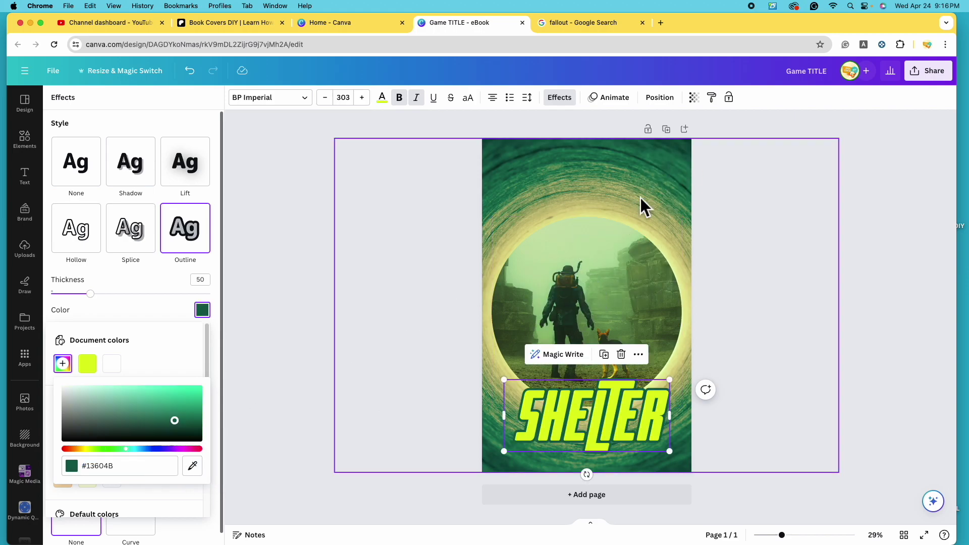
{"action": "left_click", "coordinate": [204, 474]}
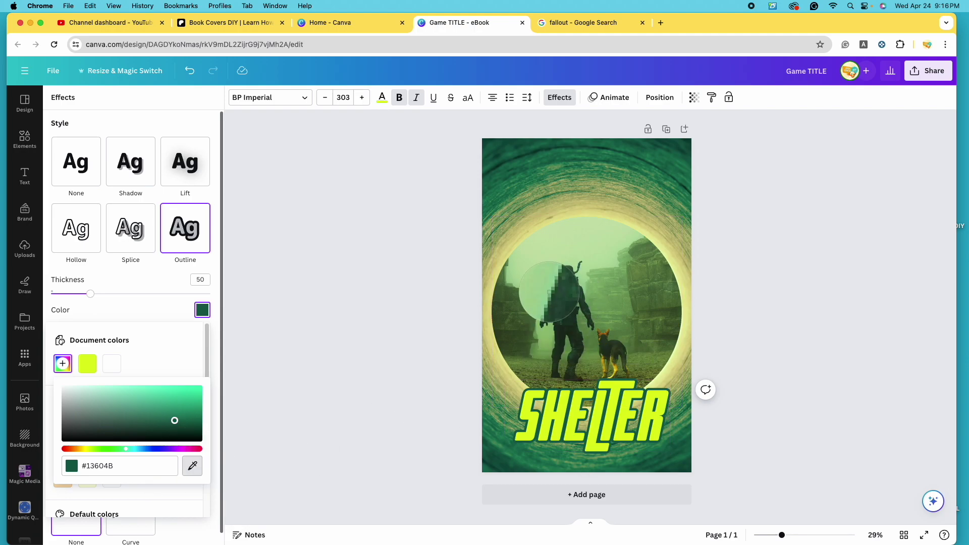
{"action": "left_click", "coordinate": [560, 295]}
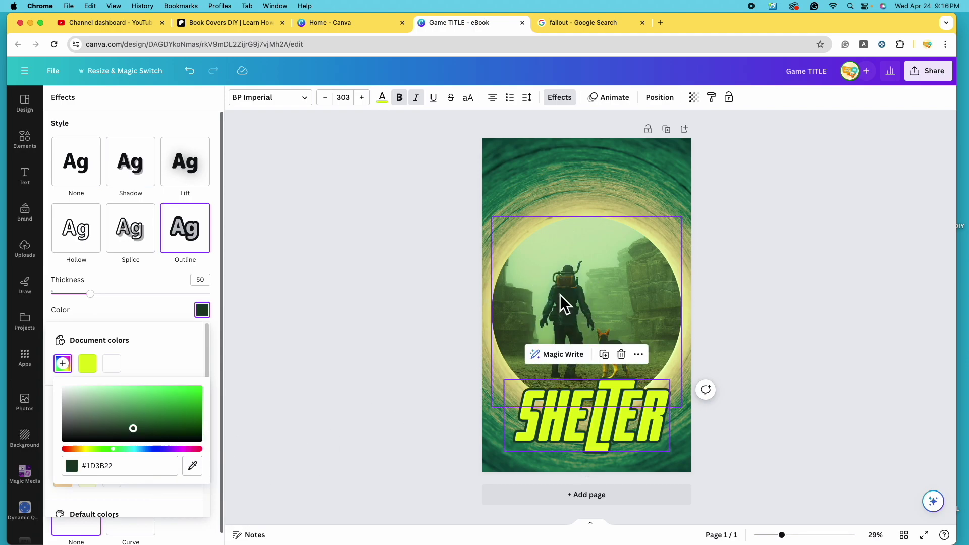
{"action": "left_click", "coordinate": [197, 132]}
- Switch the title to a Shadow effect coloured with the soldier's dark green
{"action": "left_click", "coordinate": [152, 185]}
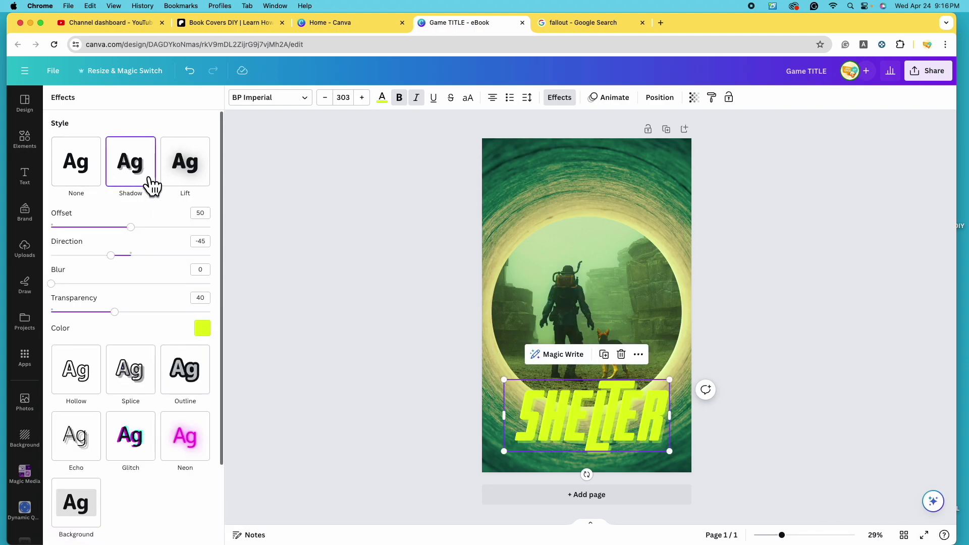
{"action": "left_click_drag", "start_coordinate": [782, 535], "coordinate": [804, 535]}
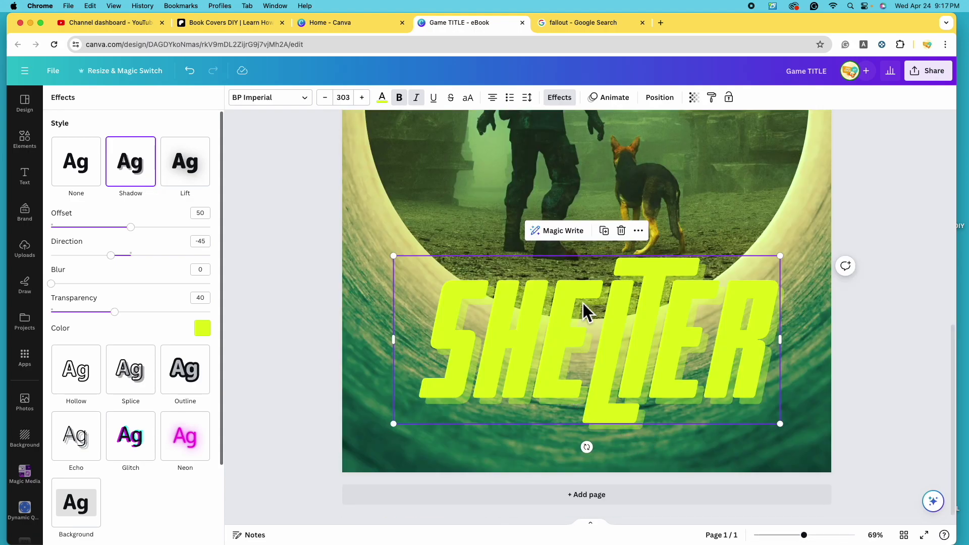
{"action": "left_click", "coordinate": [214, 336]}
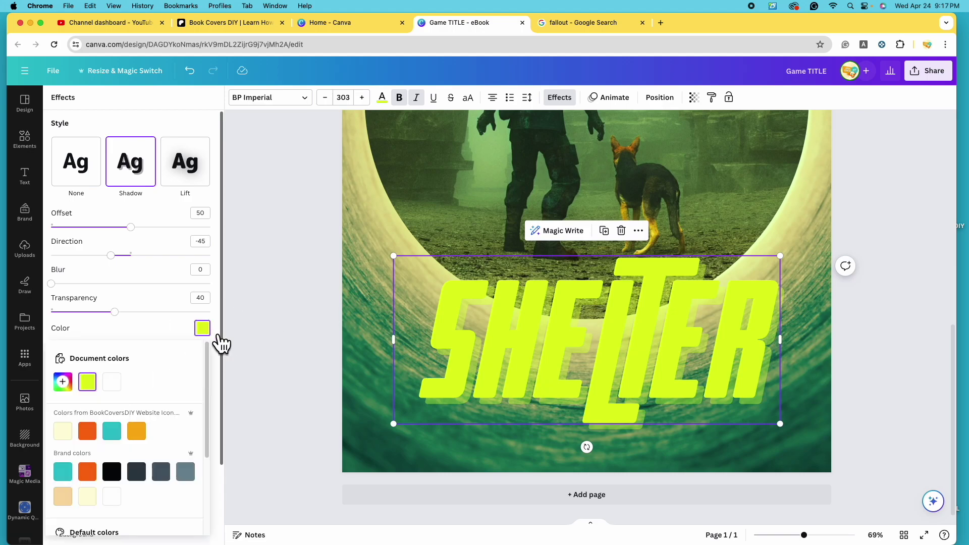
{"action": "left_click", "coordinate": [63, 383]}
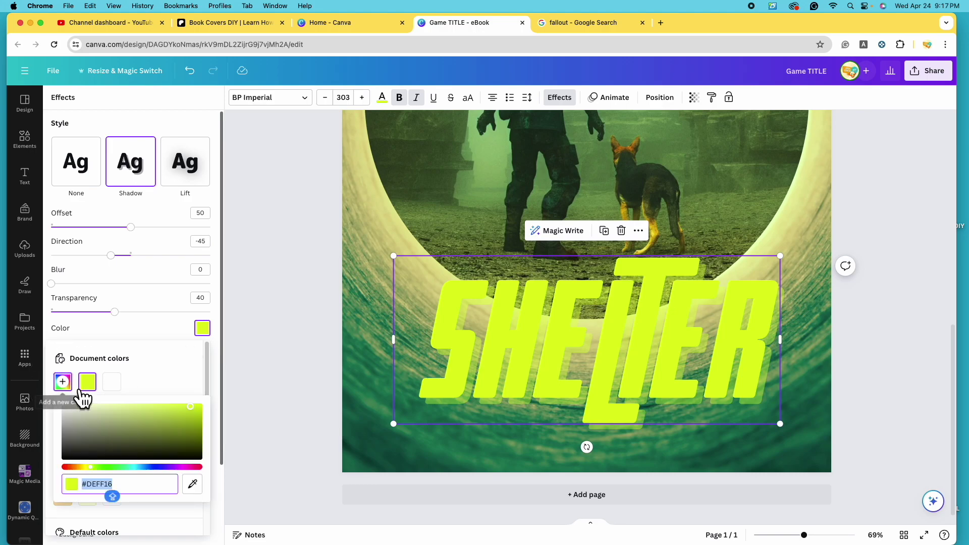
{"action": "left_click", "coordinate": [193, 484]}
{"action": "left_click", "coordinate": [525, 176]}
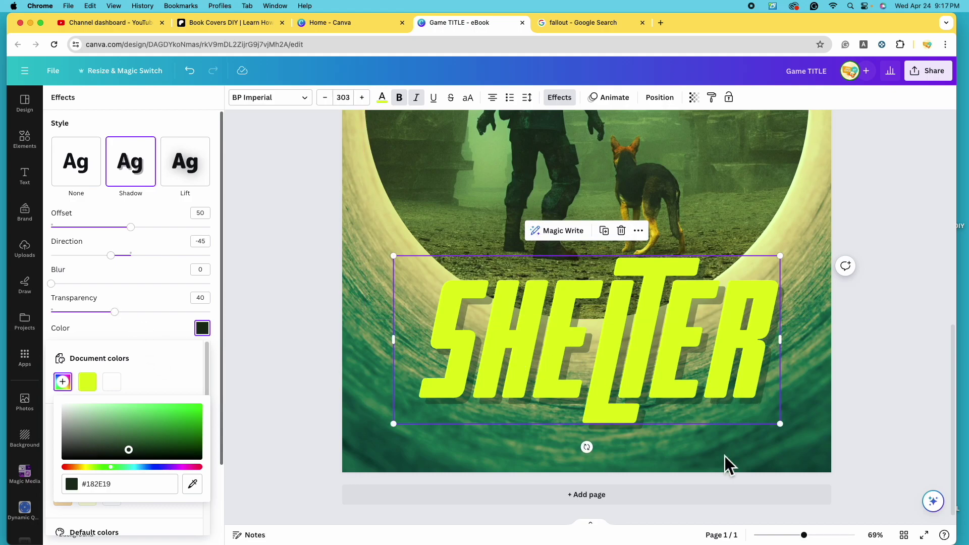
- Raise the shadow transparency to 75 and reposition the SHELTER title
{"action": "left_click_drag", "start_coordinate": [115, 312], "coordinate": [168, 332]}
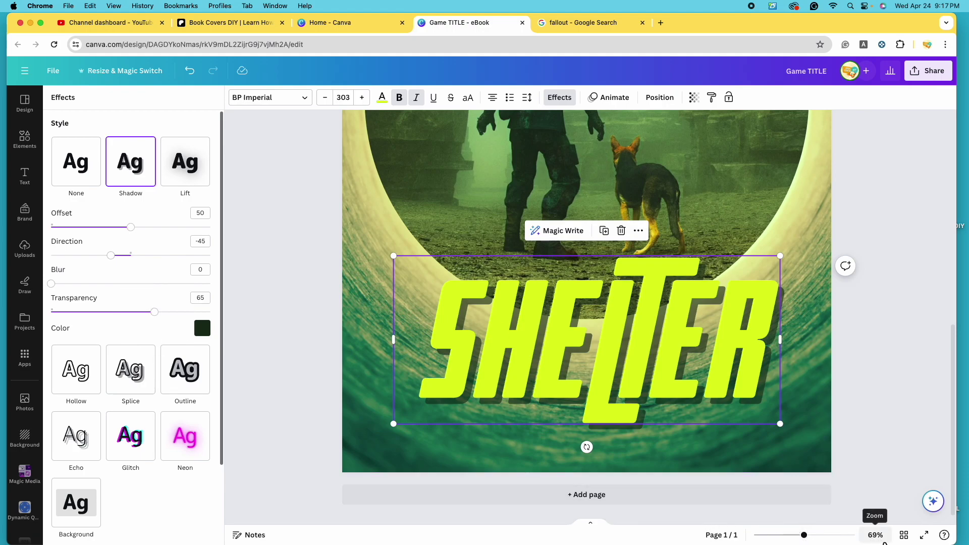
{"action": "left_click_drag", "start_coordinate": [804, 535], "coordinate": [783, 535]}
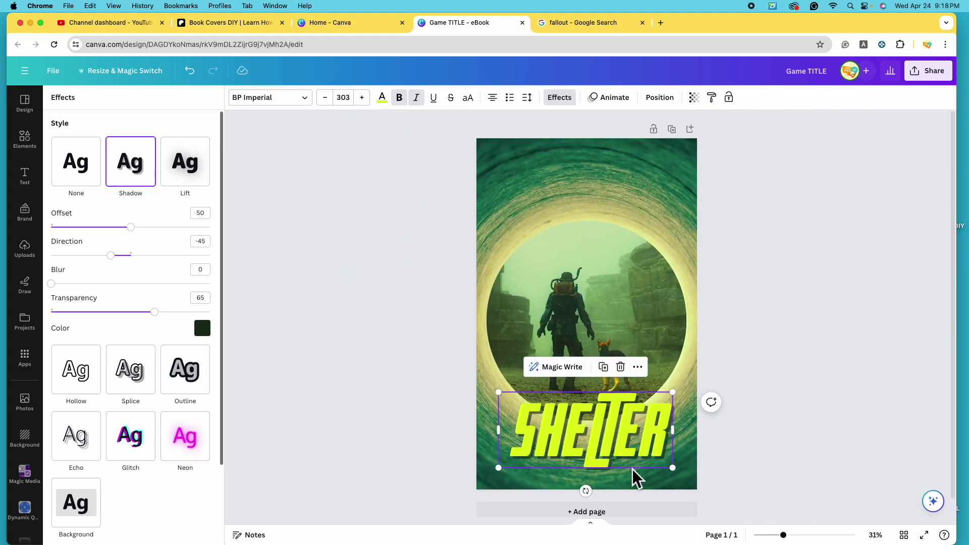
{"action": "left_click_drag", "start_coordinate": [158, 314], "coordinate": [183, 329]}
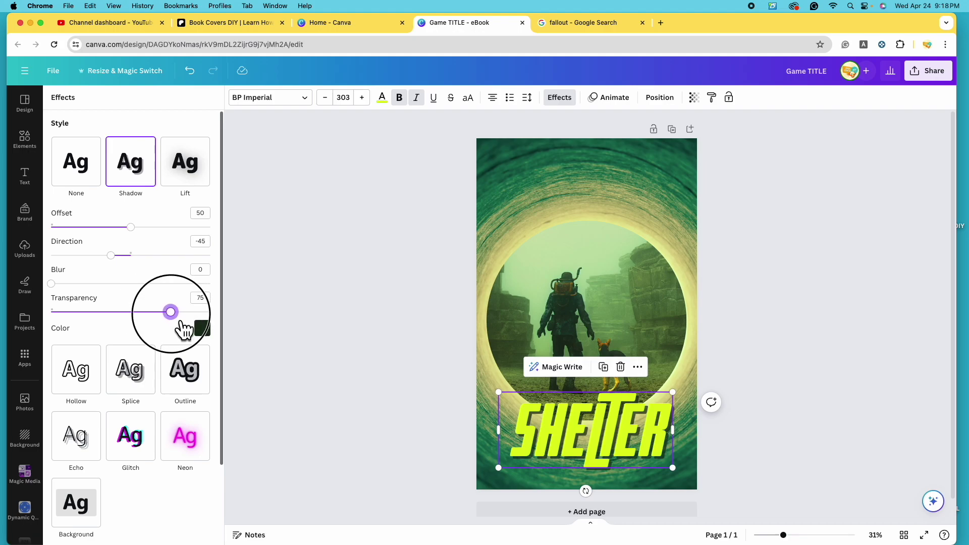
{"action": "left_click", "coordinate": [559, 407]}
{"action": "left_click_drag", "start_coordinate": [553, 410], "coordinate": [593, 422]}
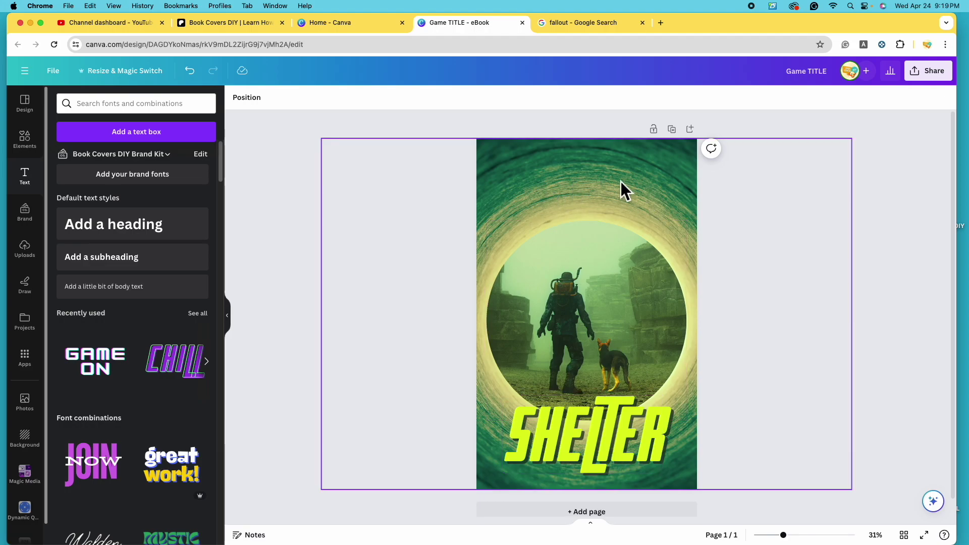
- Duplicate the SHELTER title and place the size-312 copy across the top of the cover
{"action": "left_click", "coordinate": [585, 434]}
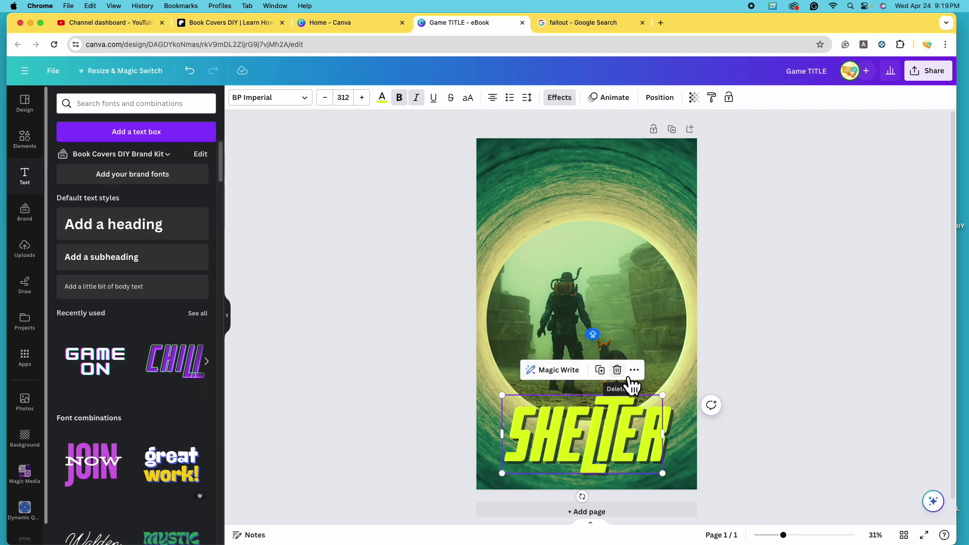
{"action": "left_click", "coordinate": [606, 374]}
{"action": "left_click_drag", "start_coordinate": [613, 452], "coordinate": [612, 232]}
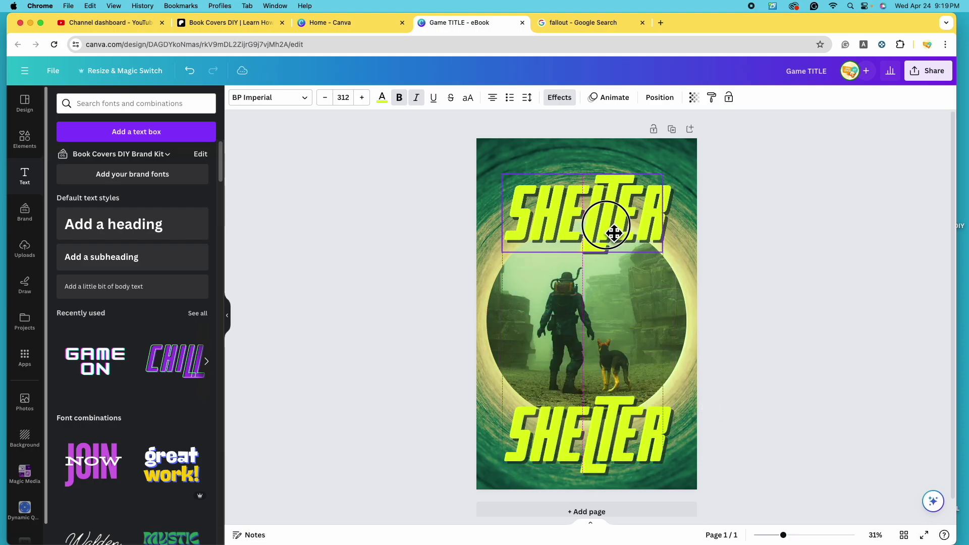
{"action": "double_click", "coordinate": [650, 226]}
{"action": "left_click", "coordinate": [650, 226]}
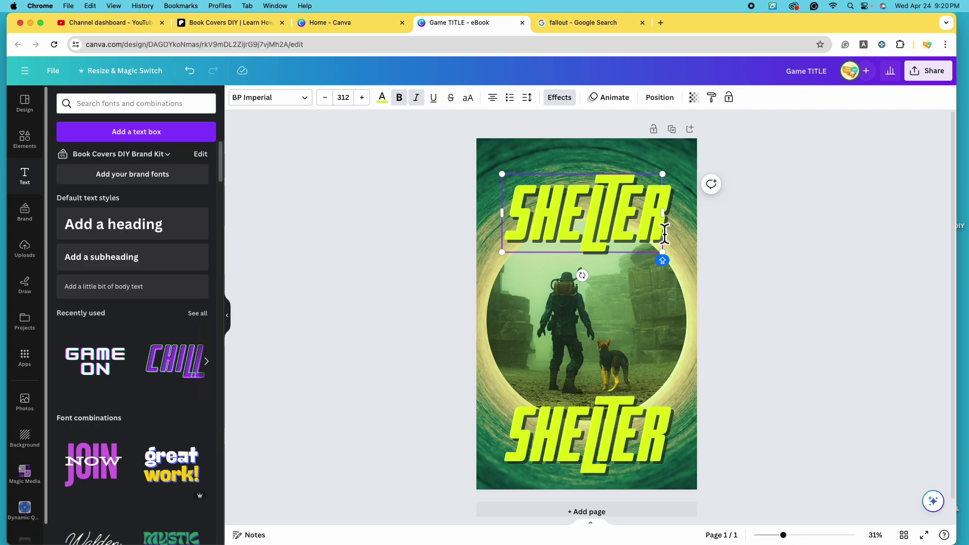
- Shrink the top SHELTER copy and retype it as THE END IS THE BEGINNING
{"action": "left_click_drag", "start_coordinate": [663, 252], "coordinate": [558, 195]}
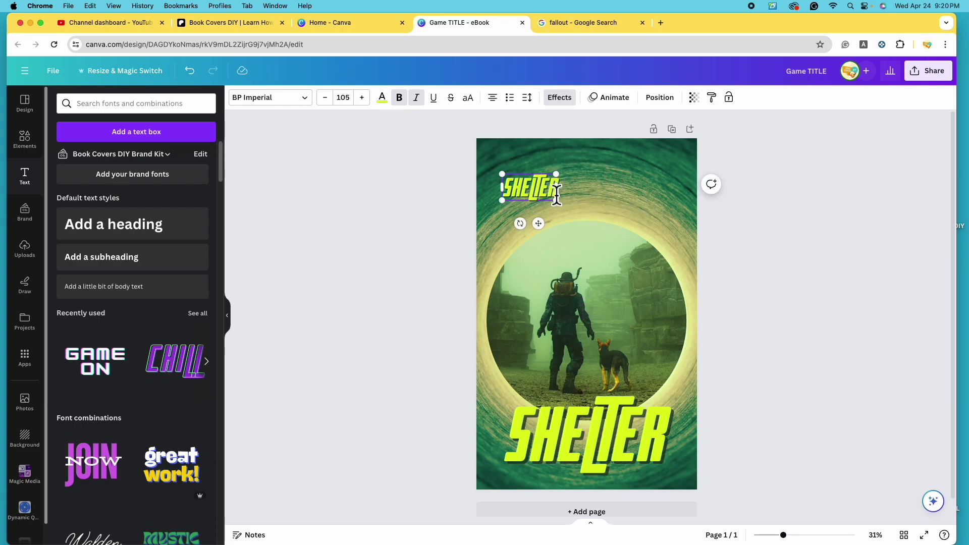
{"action": "key", "text": "BackSpace"}
{"action": "key", "text": "BackSpace"}
{"action": "key", "text": "BackSpace"}
{"action": "key", "text": "BackSpace"}
{"action": "key", "text": "BackSpace"}
{"action": "key", "text": "BackSpace"}
{"action": "key", "text": "BackSpace"}
{"action": "type", "text": "THE END IS THE BEG"}
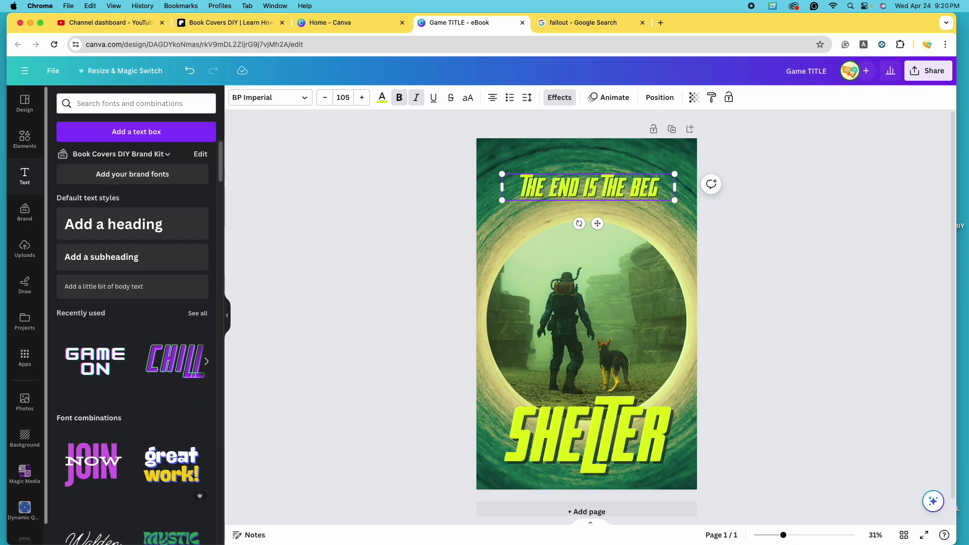
{"action": "type", "text": "inning"}
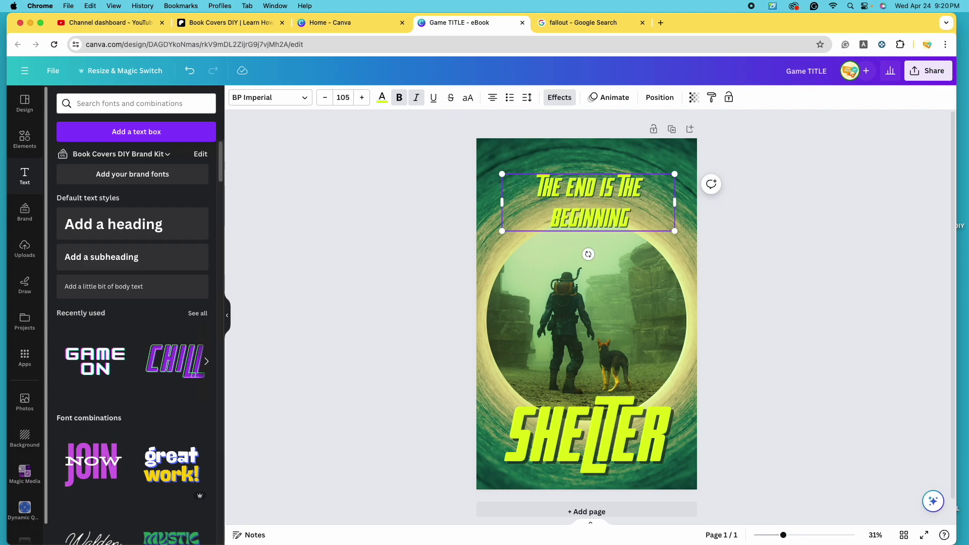
- Widen the tagline box to a single line and lift it slightly higher
{"action": "left_click_drag", "start_coordinate": [675, 231], "coordinate": [619, 197]}
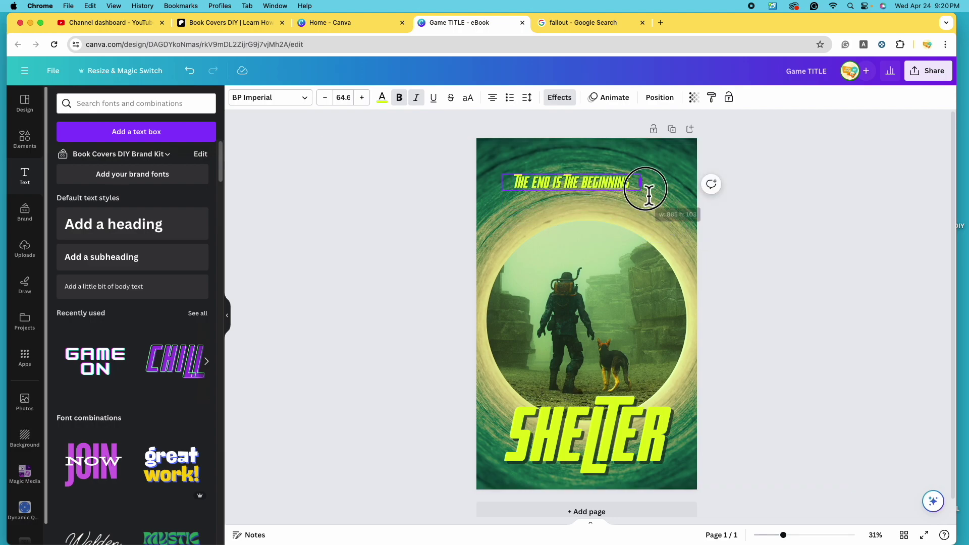
{"action": "key", "text": "super+z"}
{"action": "left_click_drag", "start_coordinate": [625, 203], "coordinate": [688, 208]}
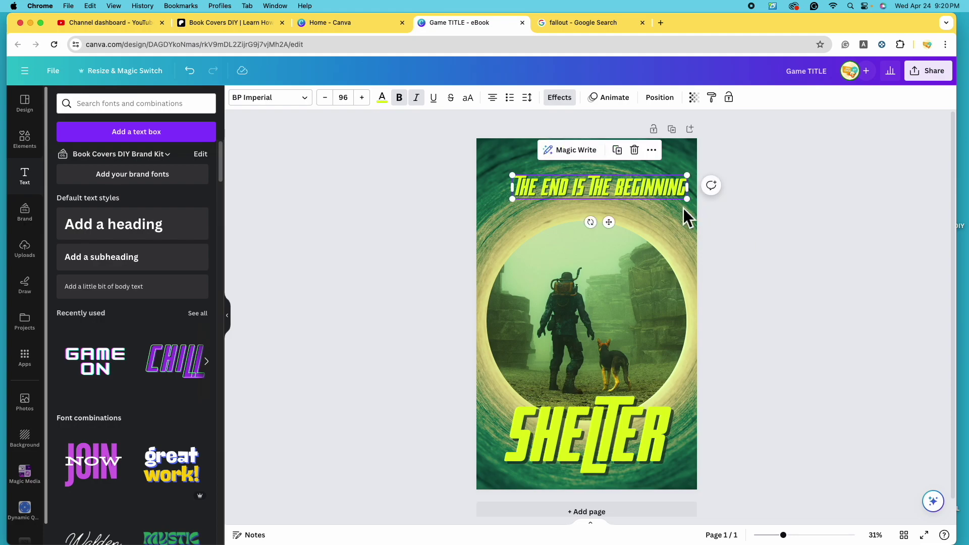
{"action": "left_click_drag", "start_coordinate": [598, 183], "coordinate": [609, 197]}
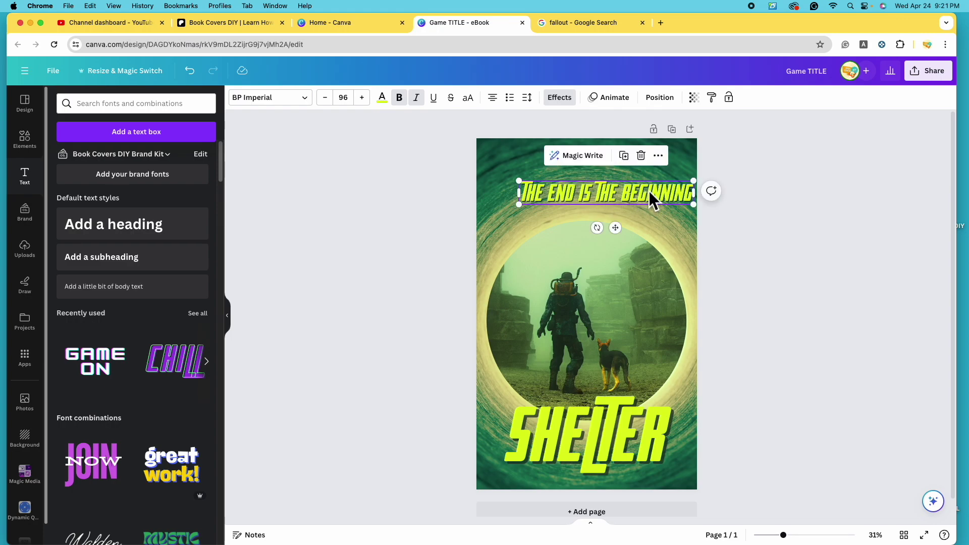
- Centre the tagline horizontally and top-align it, then lower it slightly to Y 141 px
{"action": "left_click", "coordinate": [660, 98]}
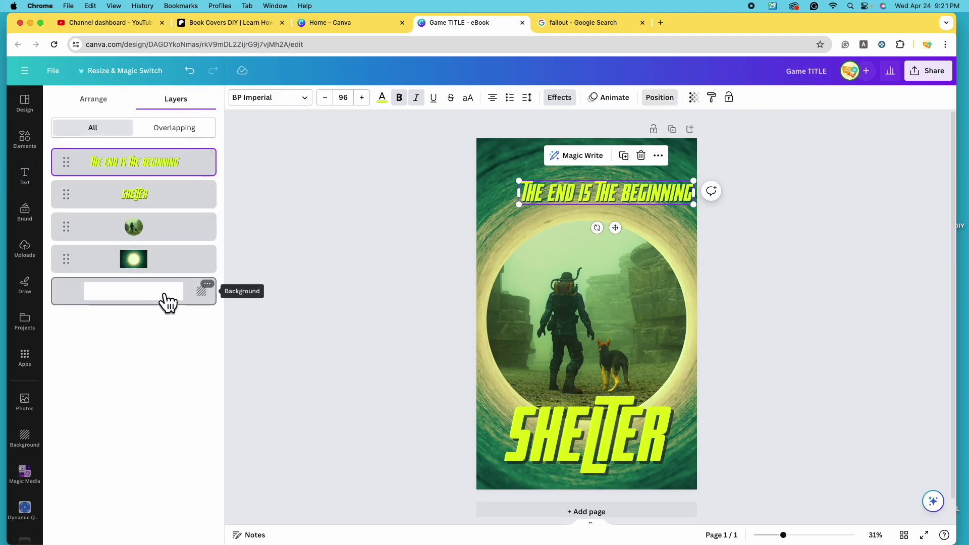
{"action": "left_click", "coordinate": [109, 107]}
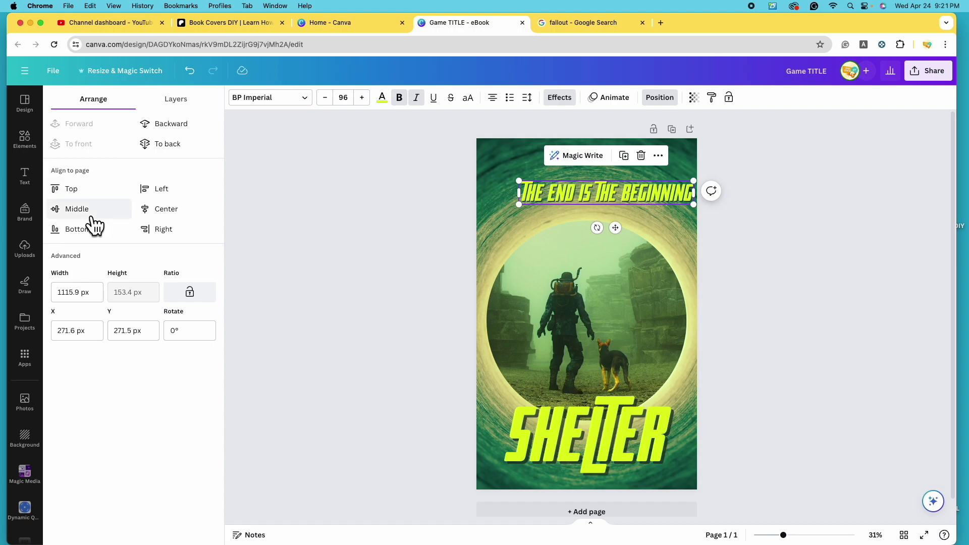
{"action": "left_click", "coordinate": [187, 209]}
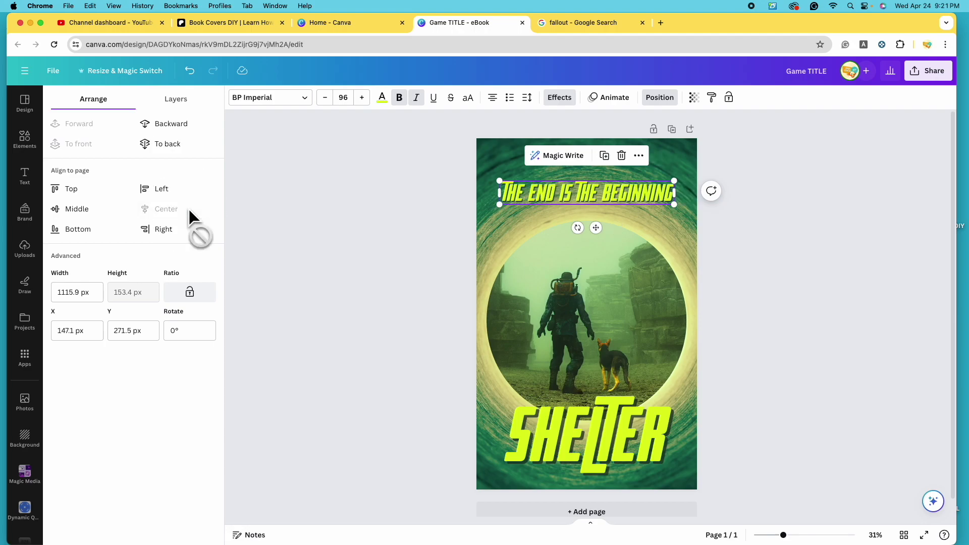
{"action": "left_click", "coordinate": [80, 190]}
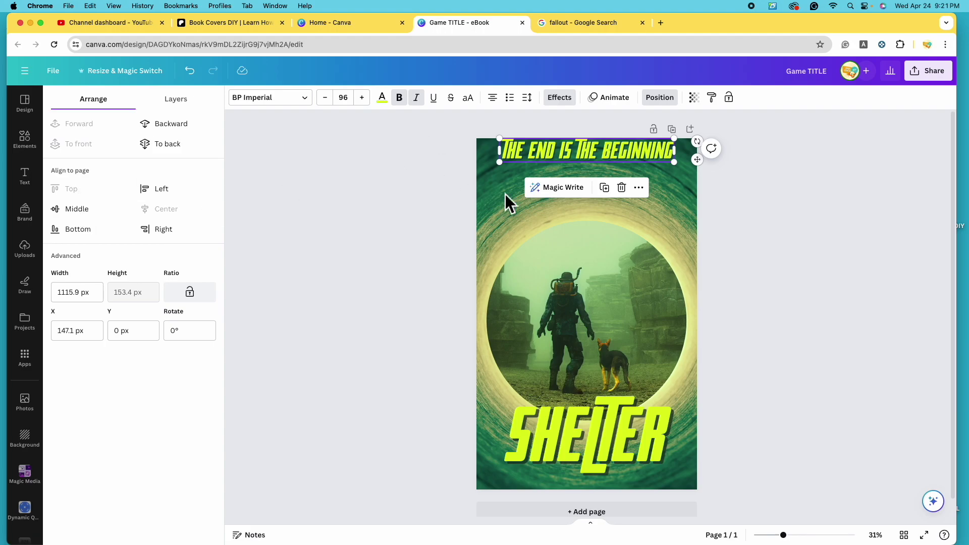
{"action": "left_click_drag", "start_coordinate": [600, 155], "coordinate": [597, 178]}
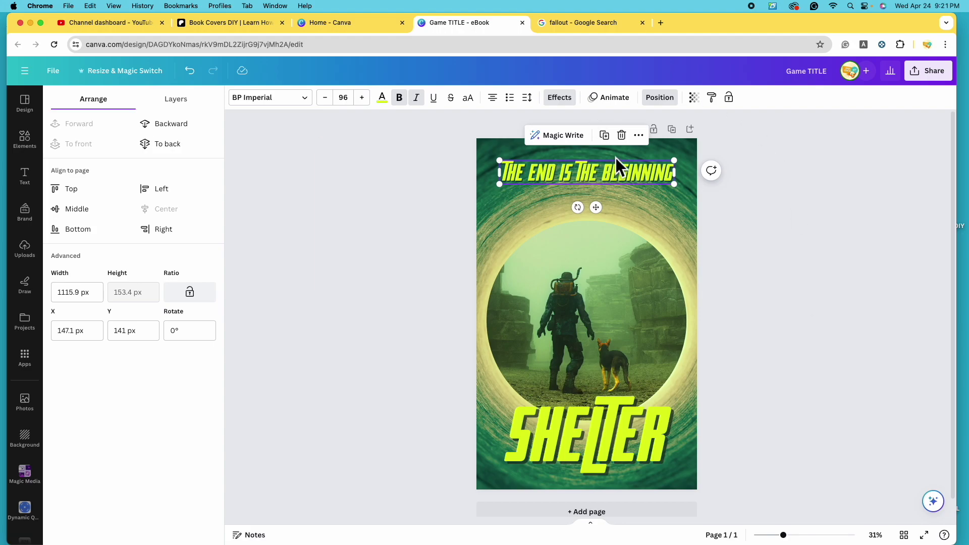
{"action": "key", "text": "Escape"}
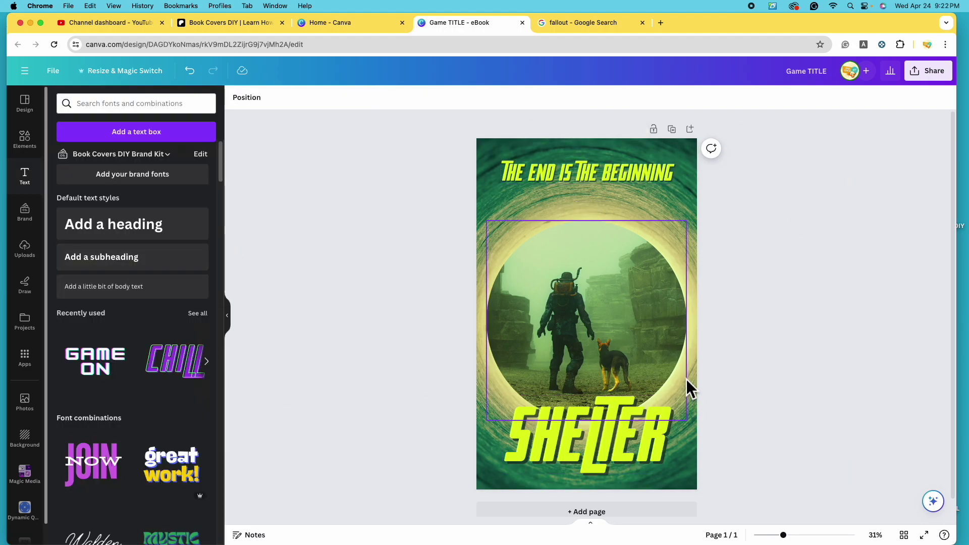
- Add a subheading with the author's name and place it bottom right beneath SHELTER
{"action": "left_click", "coordinate": [135, 258]}
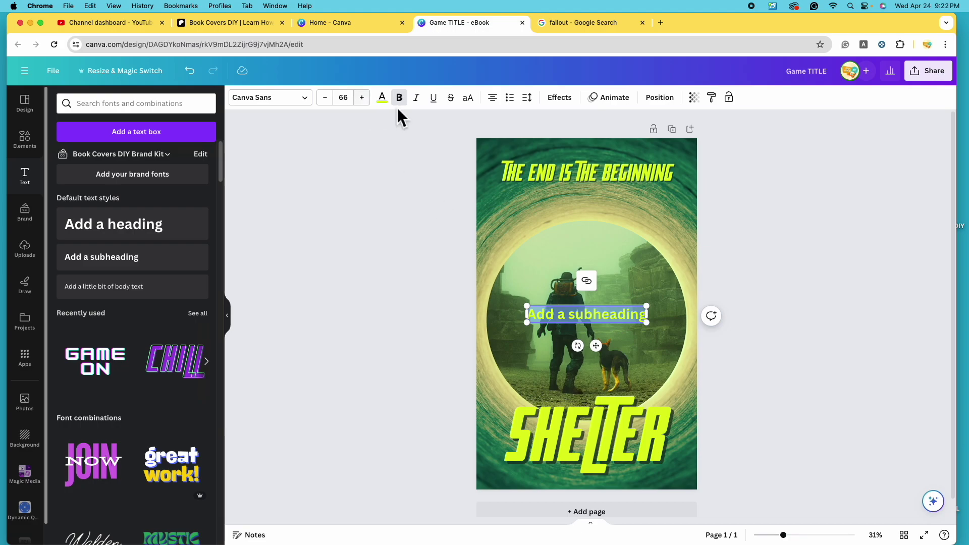
{"action": "left_click", "coordinate": [646, 319]}
{"action": "key", "text": "BackSpace"}
{"action": "key", "text": "BackSpace"}
{"action": "key", "text": "BackSpace"}
{"action": "key", "text": "BackSpace"}
{"action": "key", "text": "BackSpace"}
{"action": "key", "text": "BackSpace"}
{"action": "key", "text": "BackSpace"}
{"action": "key", "text": "BackSpace"}
{"action": "key", "text": "BackSpace"}
{"action": "key", "text": "BackSpace"}
{"action": "key", "text": "BackSpace"}
{"action": "key", "text": "BackSpace"}
{"action": "key", "text": "BackSpace"}
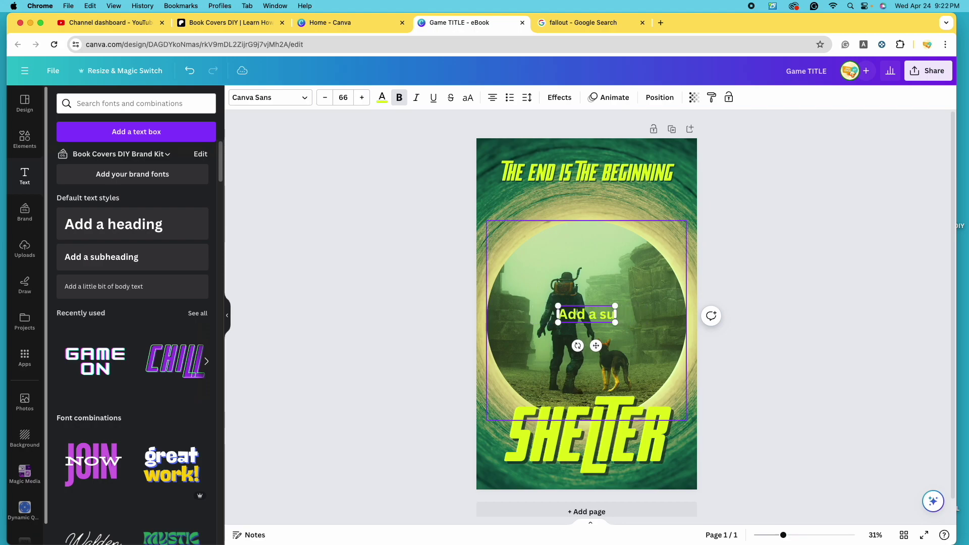
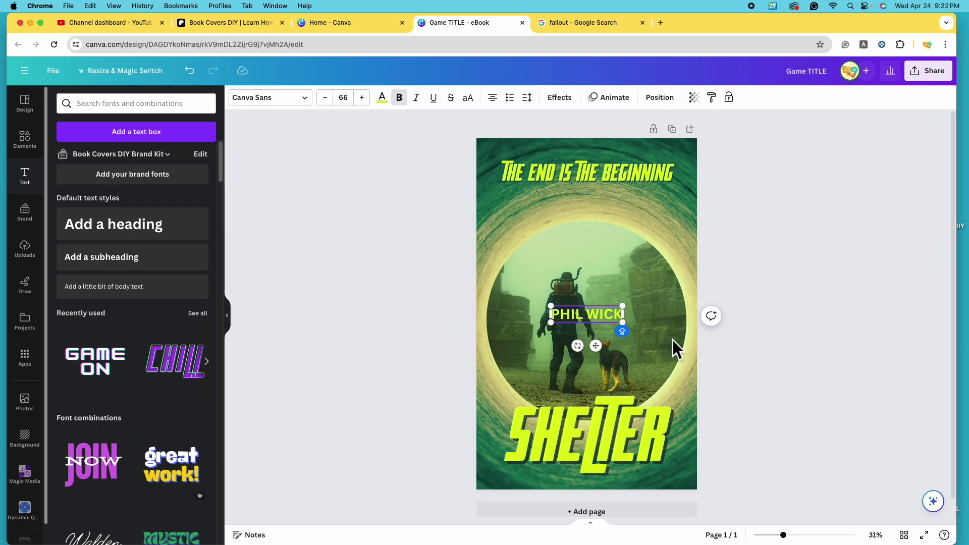
{"action": "left_click", "coordinate": [814, 367]}
{"action": "left_click_drag", "start_coordinate": [609, 319], "coordinate": [672, 483]}
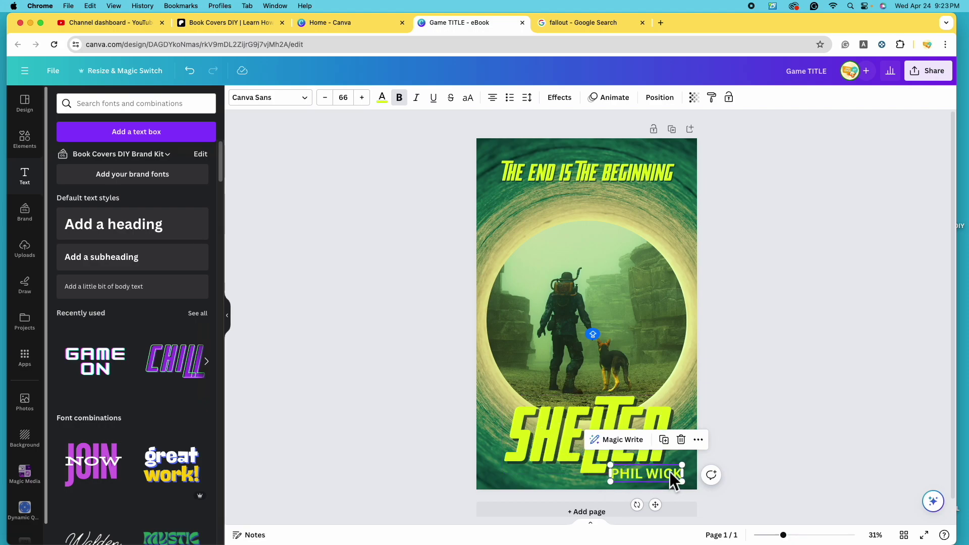
- Set the author's name in Squada One and colour it white
{"action": "left_click", "coordinate": [302, 99]}
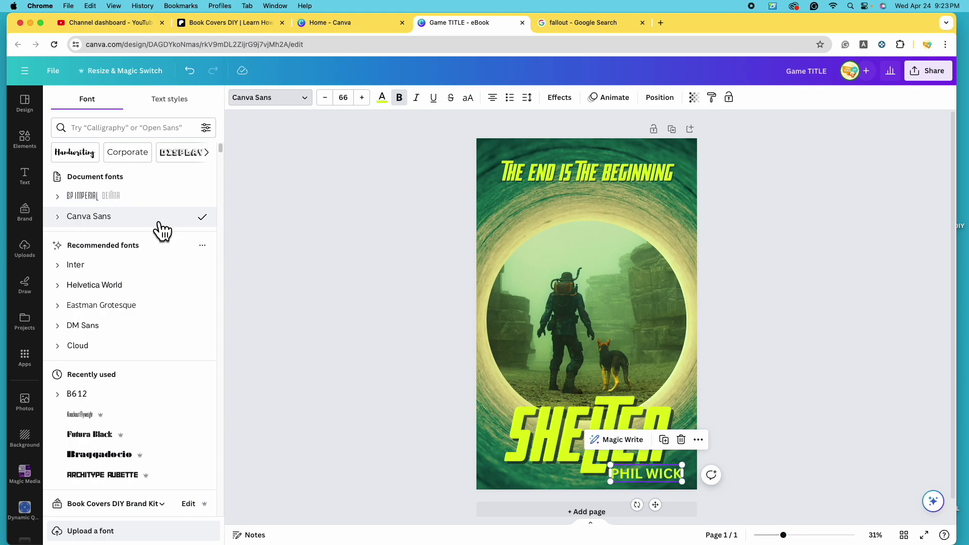
{"action": "key", "text": "super+z"}
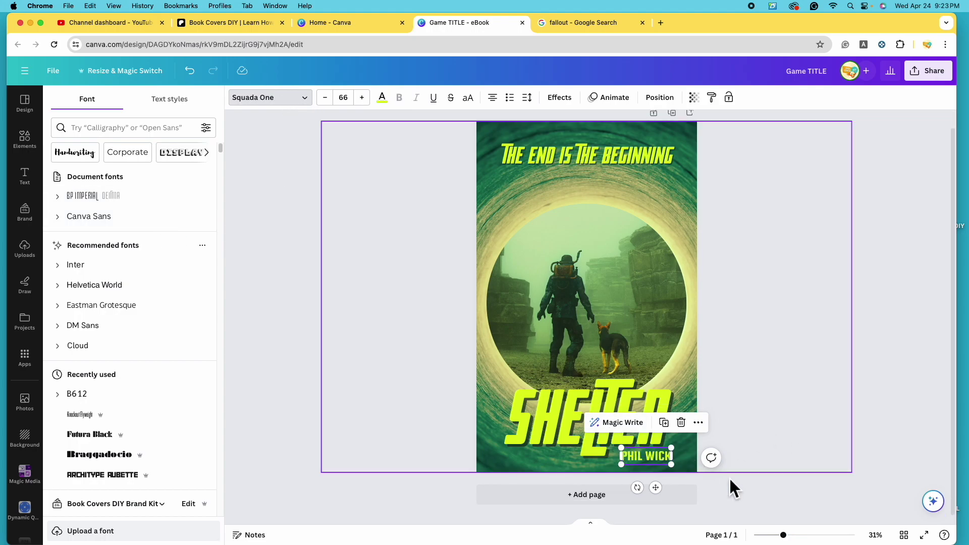
{"action": "left_click_drag", "start_coordinate": [792, 538], "coordinate": [801, 535]}
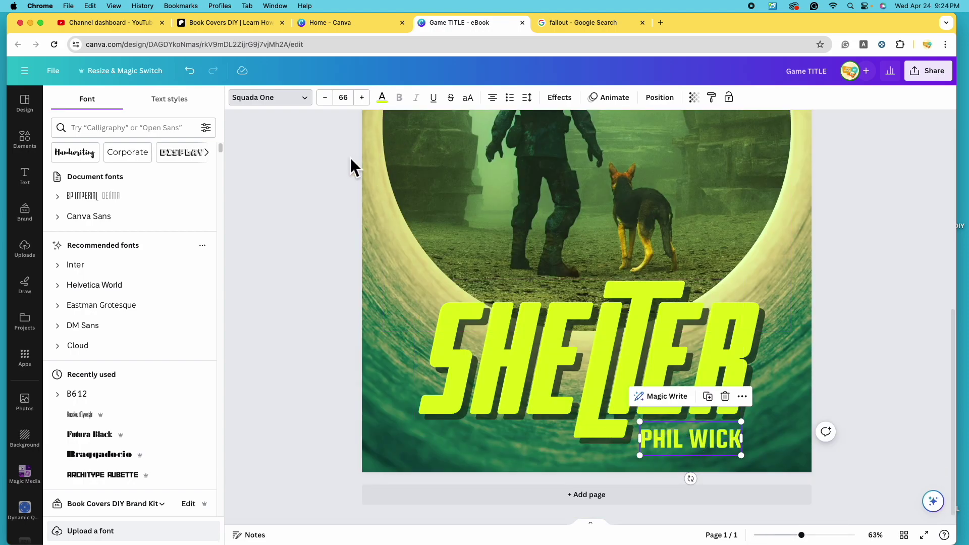
{"action": "left_click", "coordinate": [384, 99]}
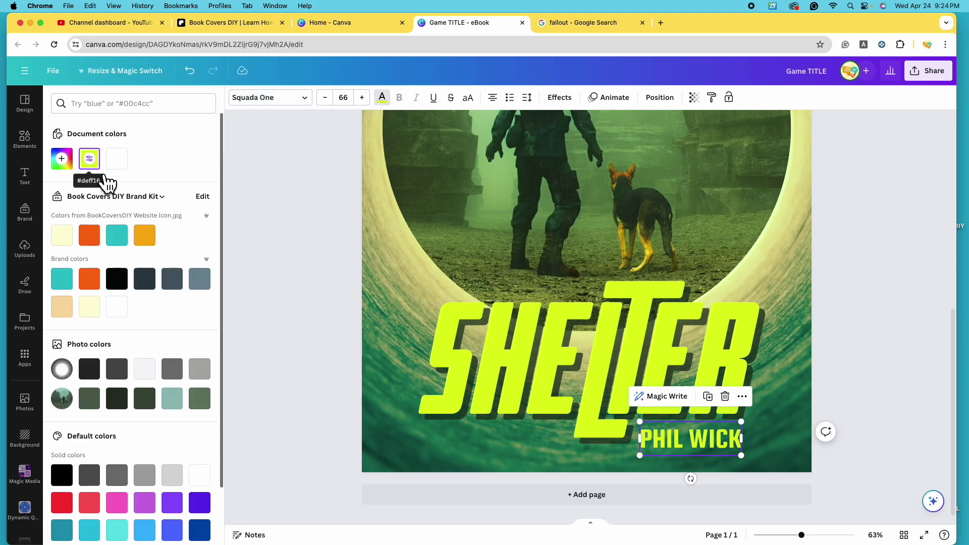
{"action": "left_click", "coordinate": [173, 398]}
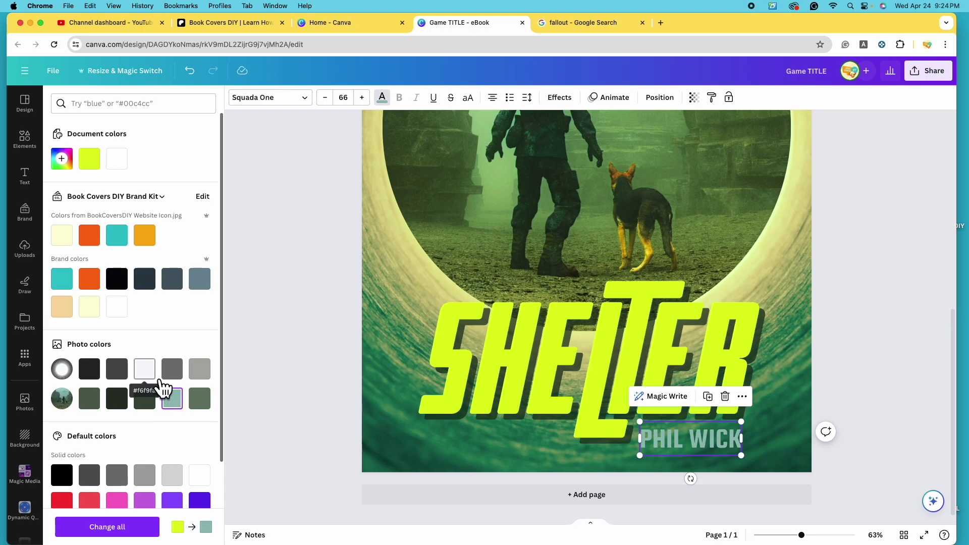
{"action": "left_click", "coordinate": [146, 371]}
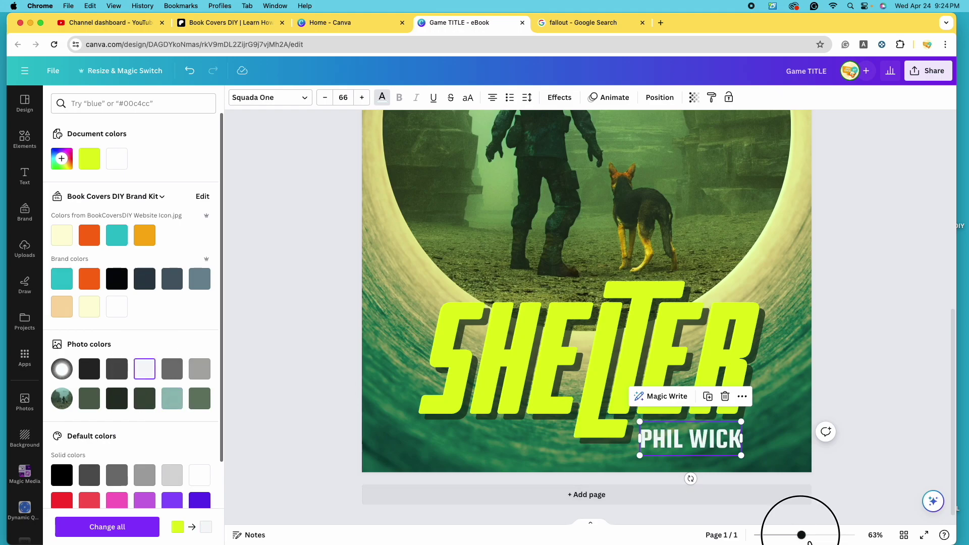
{"action": "left_click_drag", "start_coordinate": [801, 535], "coordinate": [790, 536]}
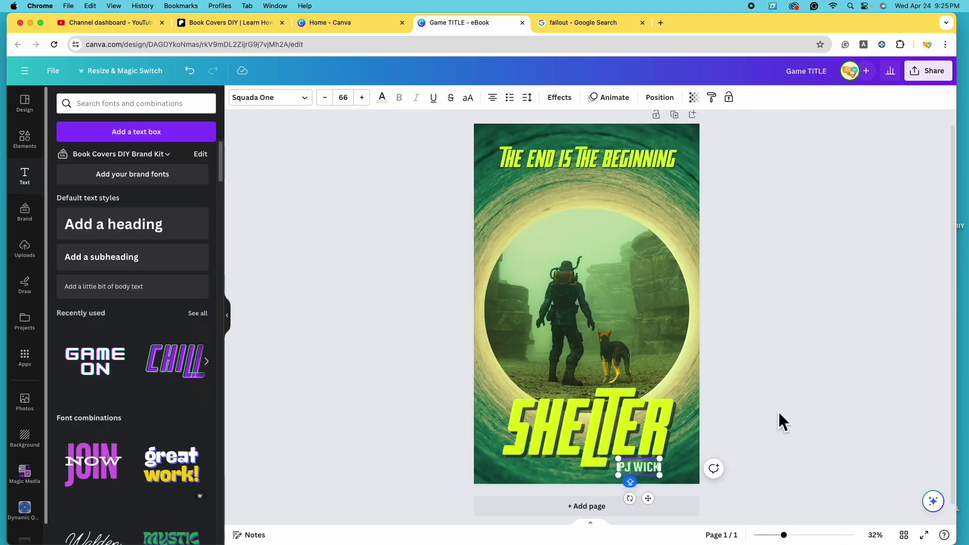
{"action": "left_click", "coordinate": [779, 414]}
- Nudge the author's name a few pixels right under SHELTER and deselect it
{"action": "left_click", "coordinate": [648, 467]}
{"action": "left_click_drag", "start_coordinate": [648, 466], "coordinate": [651, 467]}
{"action": "left_click", "coordinate": [833, 395]}
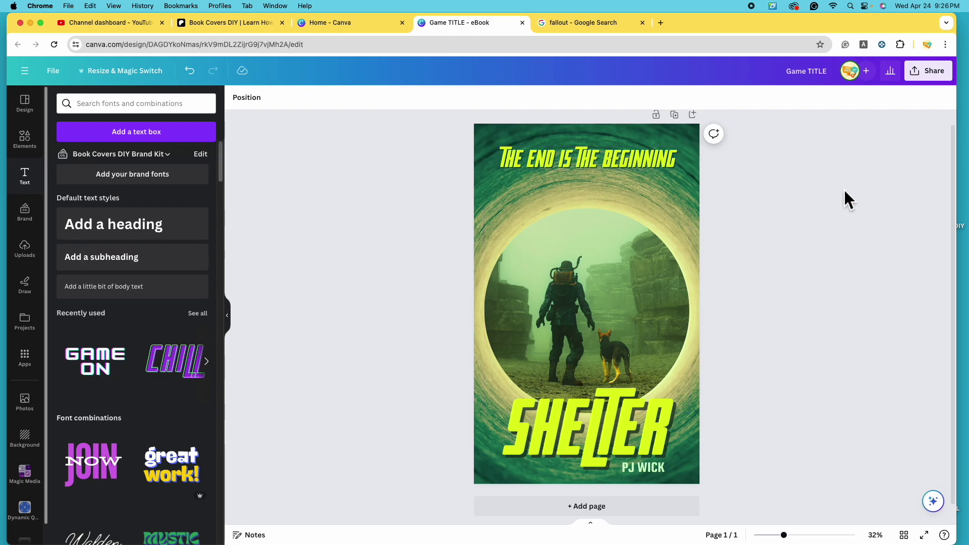
{"action": "scroll", "coordinate": [777, 393], "scroll_direction": "up", "scroll_amount": 1}
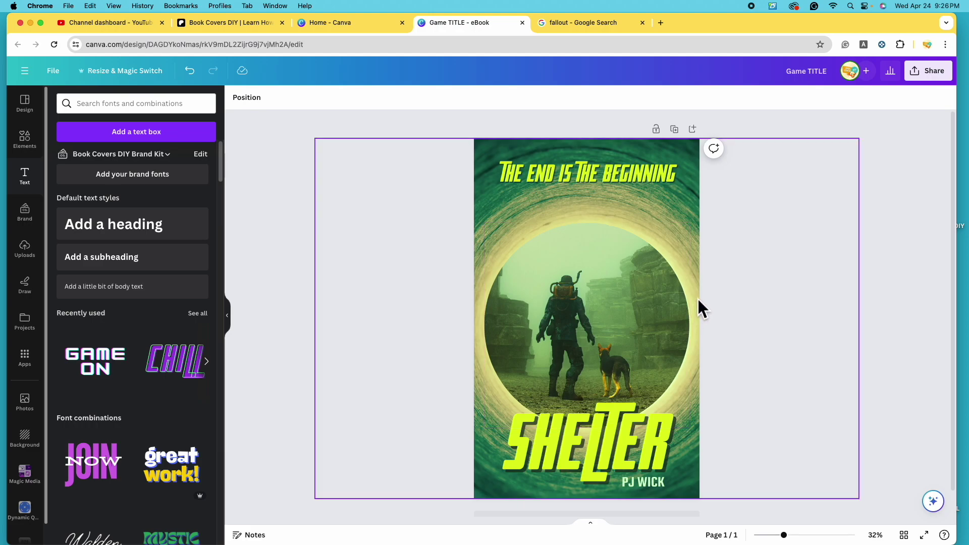
{"action": "left_click", "coordinate": [679, 132]}
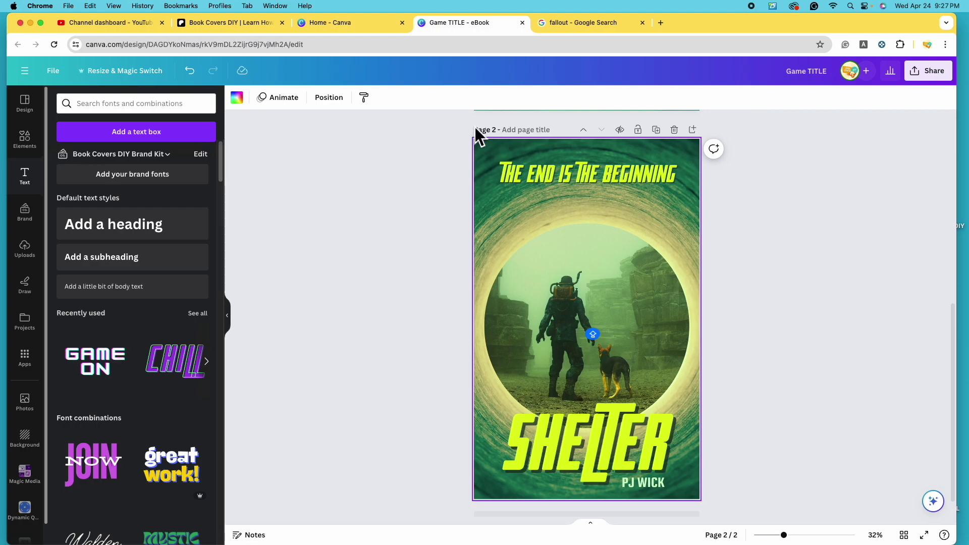
{"action": "scroll", "coordinate": [680, 450], "scroll_direction": "up", "scroll_amount": 5}
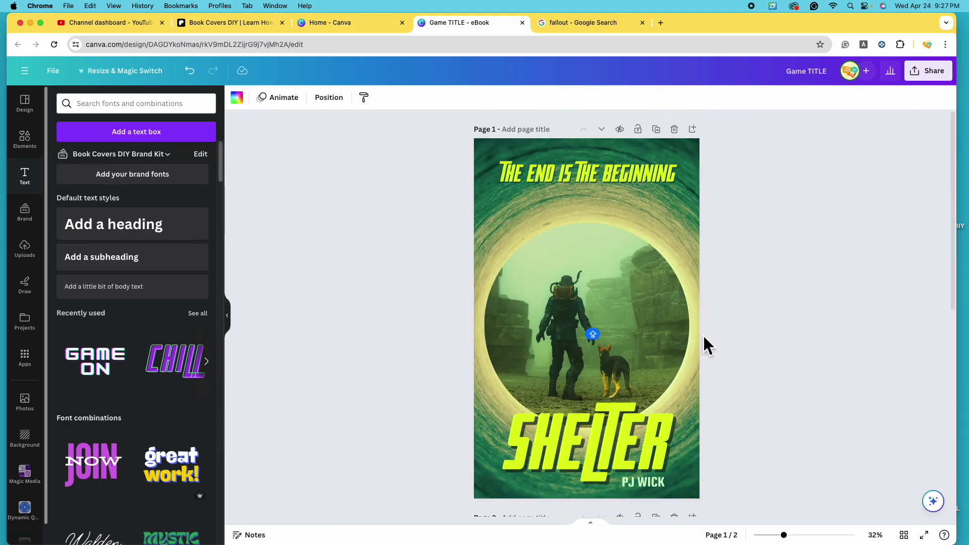
{"action": "scroll", "coordinate": [718, 365], "scroll_direction": "down", "scroll_amount": 5}
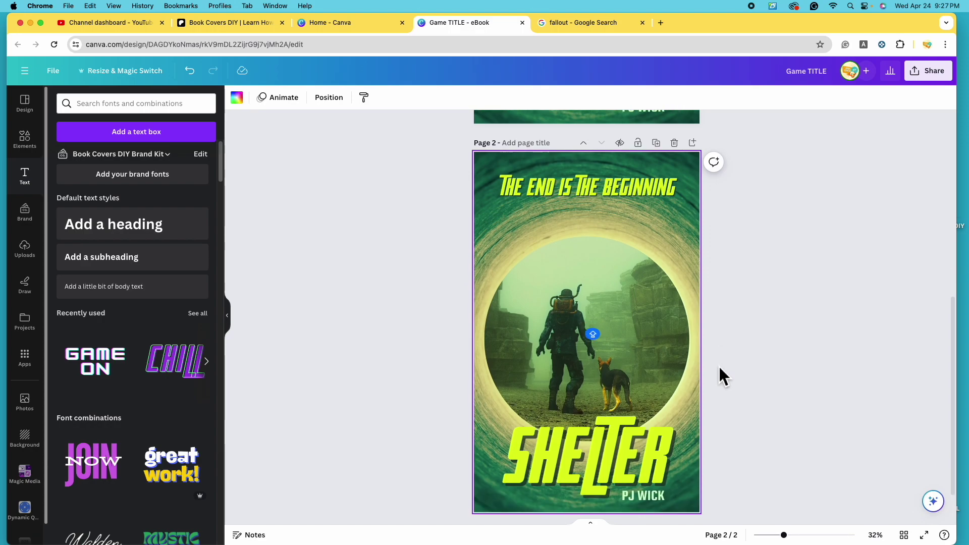
{"action": "scroll", "coordinate": [719, 365], "scroll_direction": "down", "scroll_amount": 2}
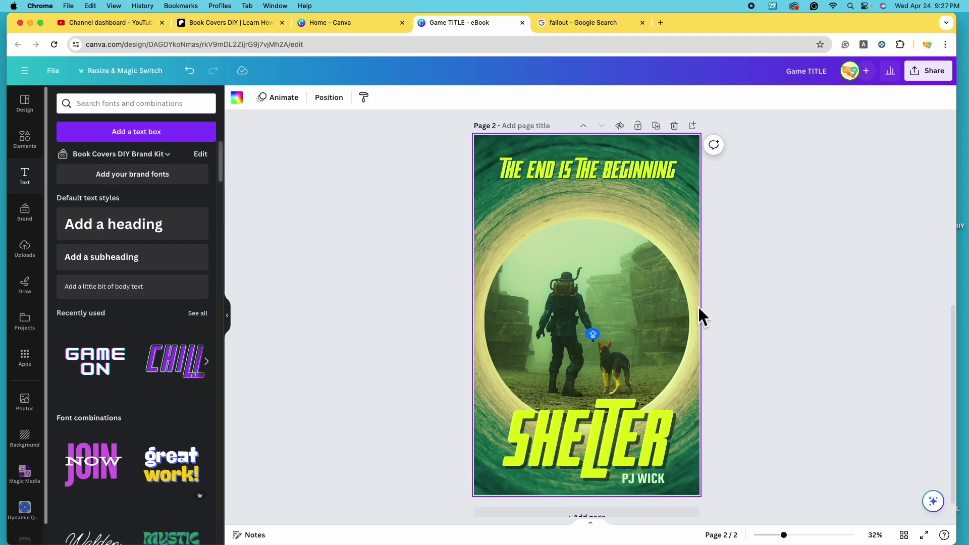
- Select the tunnel background plus the circular photo on page 2 and group them
{"action": "left_click", "coordinate": [686, 211]}
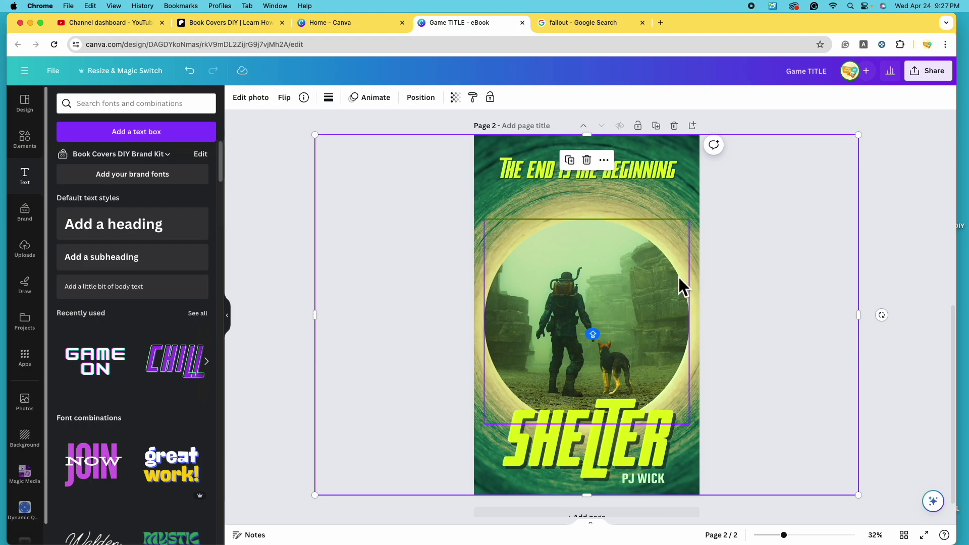
{"action": "left_click", "coordinate": [793, 271]}
{"action": "left_click", "coordinate": [686, 202]}
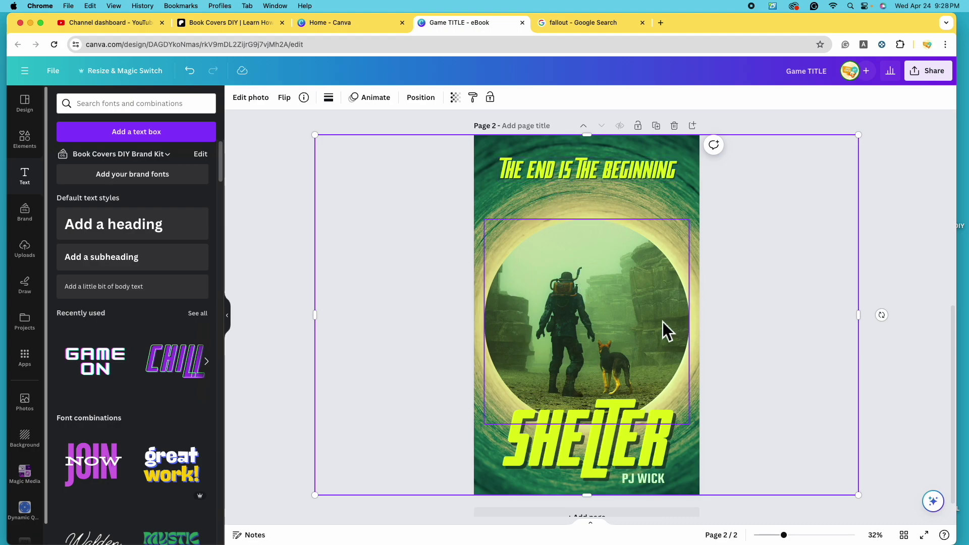
{"action": "left_click", "coordinate": [628, 291]}
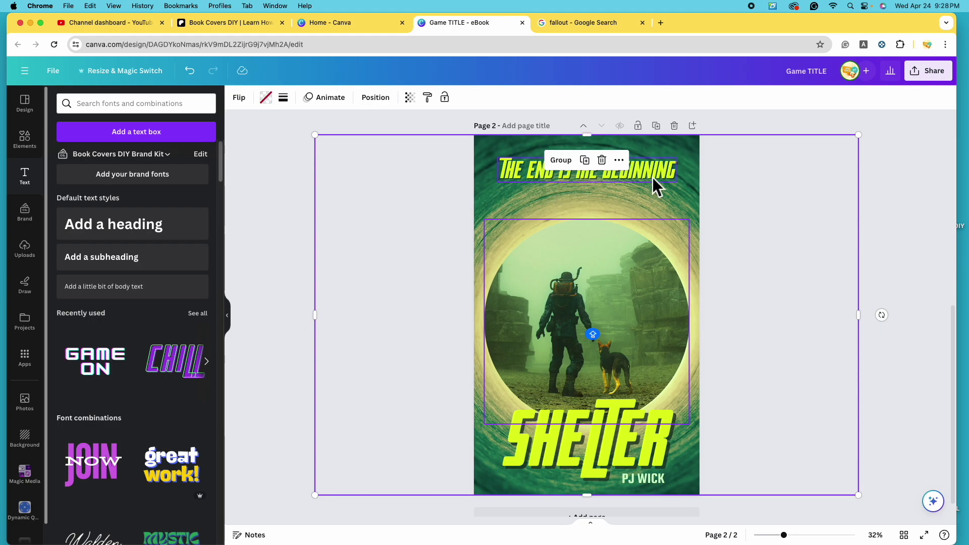
{"action": "left_click", "coordinate": [568, 162]}
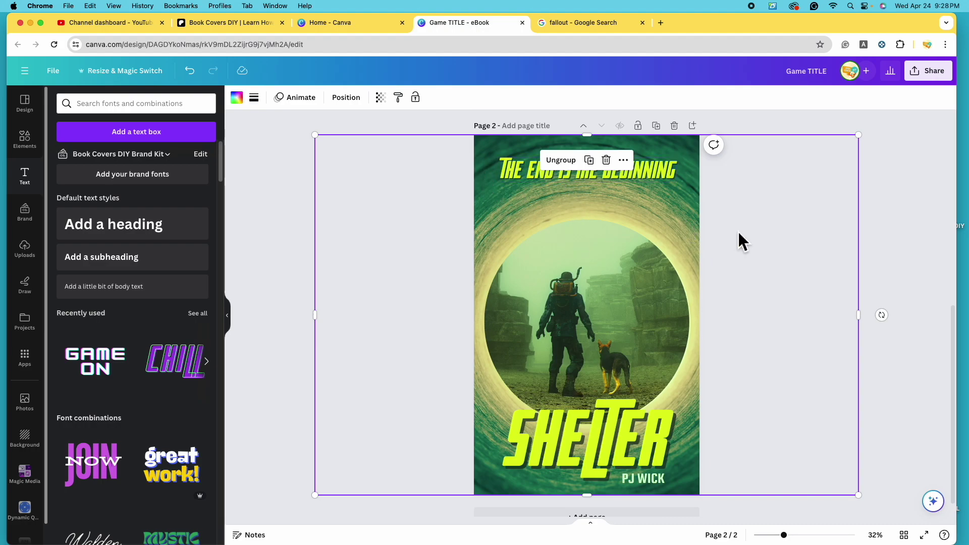
{"action": "mouse_move", "coordinate": [766, 245]}
{"action": "left_mouse_down"}
{"action": "mouse_move", "coordinate": [716, 240]}
{"action": "mouse_move", "coordinate": [759, 249]}
{"action": "mouse_move", "coordinate": [764, 239]}
{"action": "left_mouse_up"}
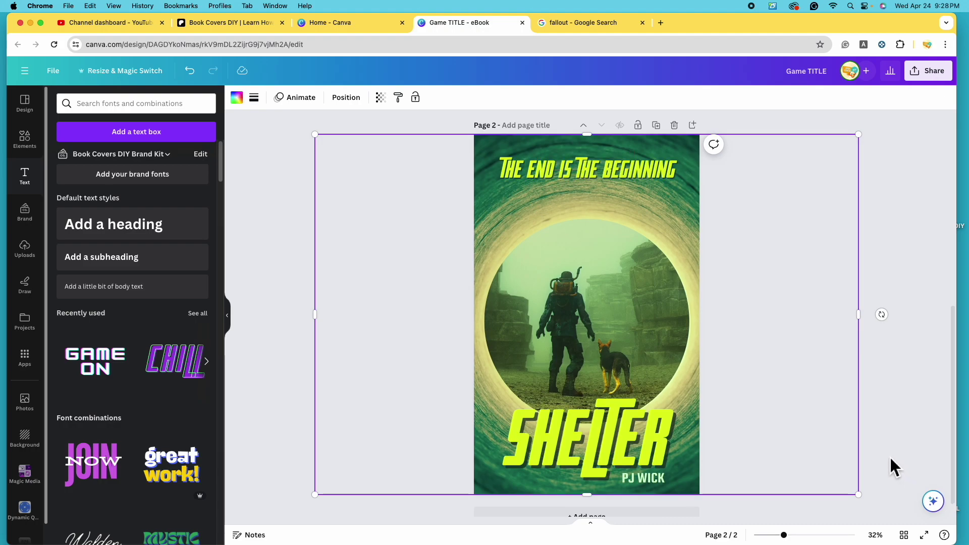
- Scale up the grouped cover artwork from its corners and reposition it
{"action": "scroll", "coordinate": [891, 456], "scroll_direction": "down", "scroll_amount": 1}
{"action": "left_click_drag", "start_coordinate": [867, 497], "coordinate": [950, 536]}
{"action": "left_click_drag", "start_coordinate": [320, 129], "coordinate": [218, 82]}
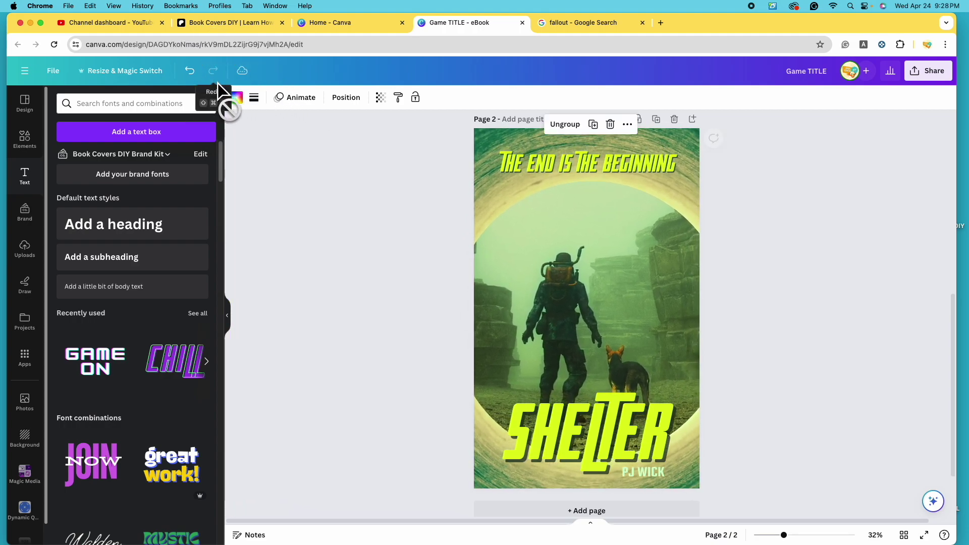
{"action": "left_click_drag", "start_coordinate": [573, 250], "coordinate": [576, 262]}
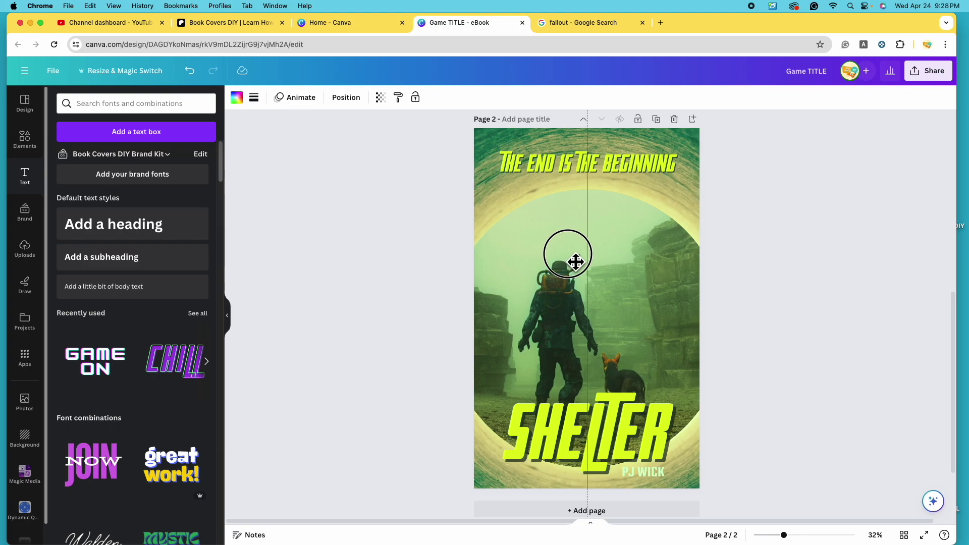
- Move SHELTER to the top of the cover and the tagline to the bottom
{"action": "left_click_drag", "start_coordinate": [623, 440], "coordinate": [627, 210]}
{"action": "left_click_drag", "start_coordinate": [504, 162], "coordinate": [510, 292]}
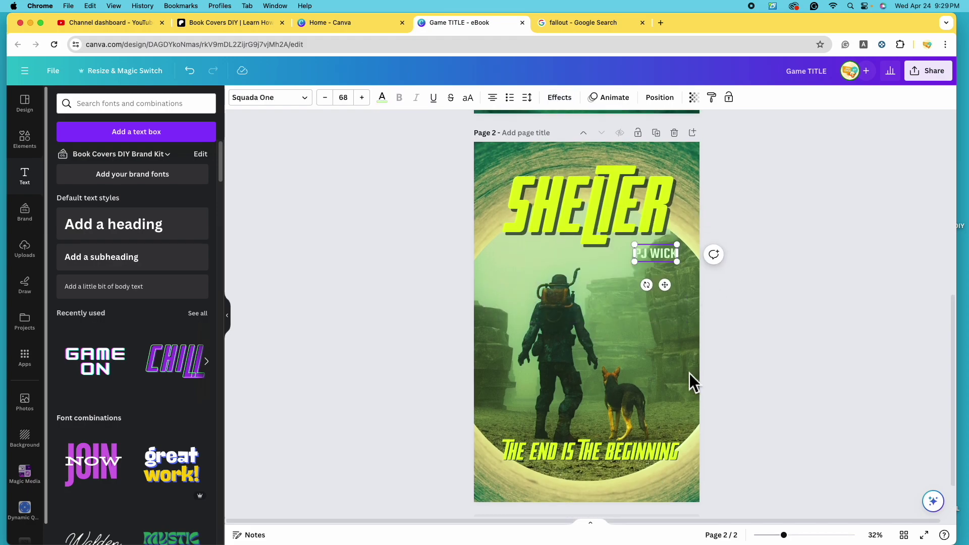
{"action": "scroll", "coordinate": [689, 373], "scroll_direction": "up", "scroll_amount": 1}
{"action": "scroll", "coordinate": [678, 357], "scroll_direction": "down", "scroll_amount": 2}
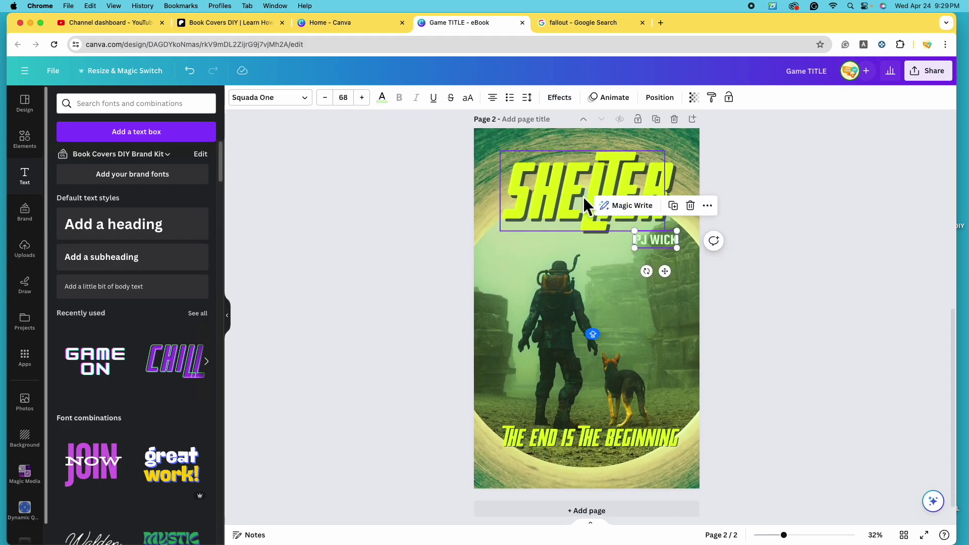
{"action": "mouse_move", "coordinate": [616, 441]}
{"action": "left_mouse_down"}
{"action": "mouse_move", "coordinate": [616, 463]}
{"action": "mouse_move", "coordinate": [617, 434]}
{"action": "left_mouse_up"}
{"action": "left_click_drag", "start_coordinate": [625, 199], "coordinate": [620, 226]}
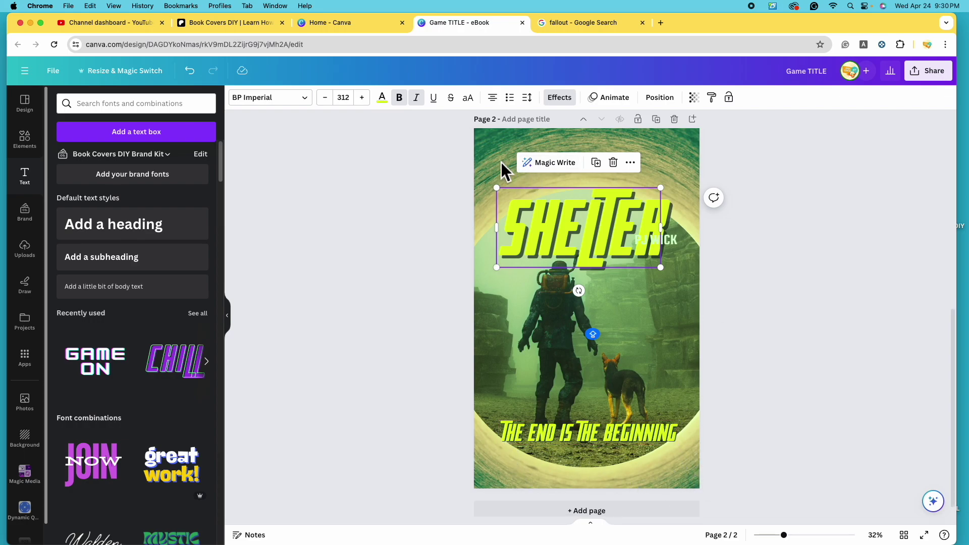
- Search the Elements library for VIGNETTE and show all matching graphics
{"action": "left_click", "coordinate": [484, 372]}
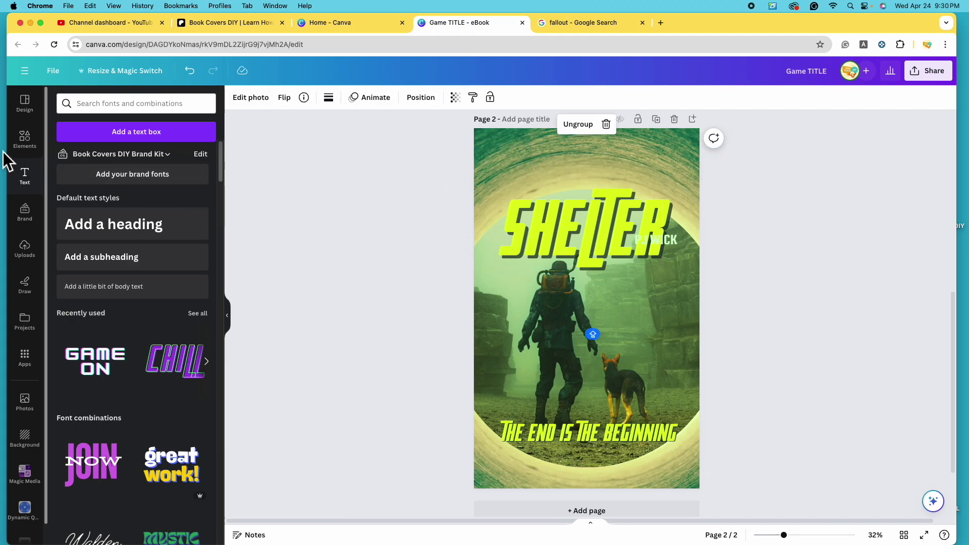
{"action": "left_click", "coordinate": [31, 147]}
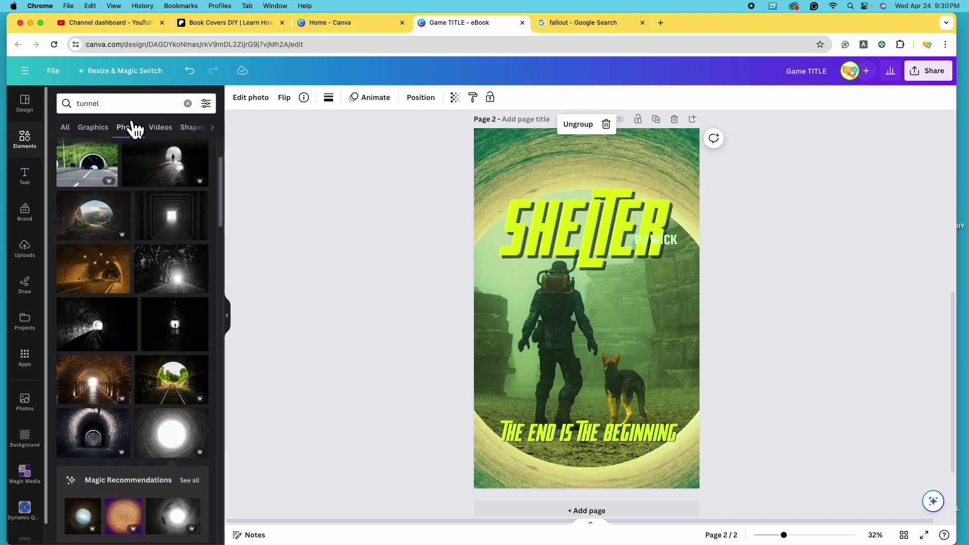
{"action": "left_click", "coordinate": [187, 104]}
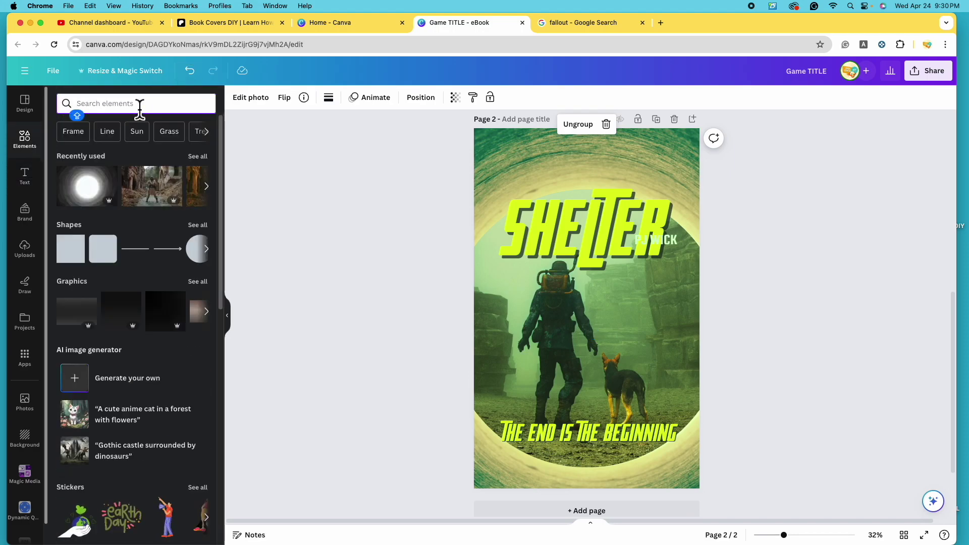
{"action": "type", "text": "VIGNETTE"}
{"action": "key", "text": "Return"}
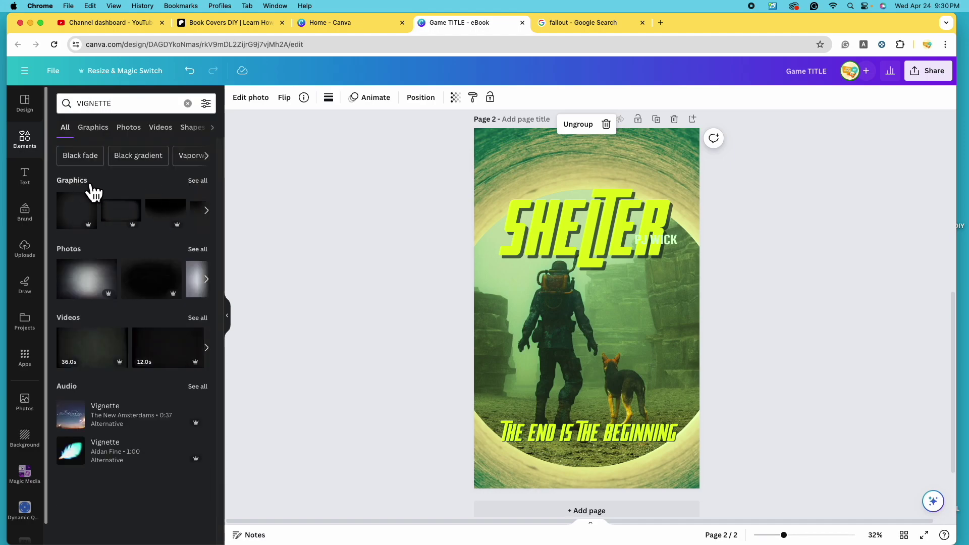
{"action": "left_click", "coordinate": [197, 182]}
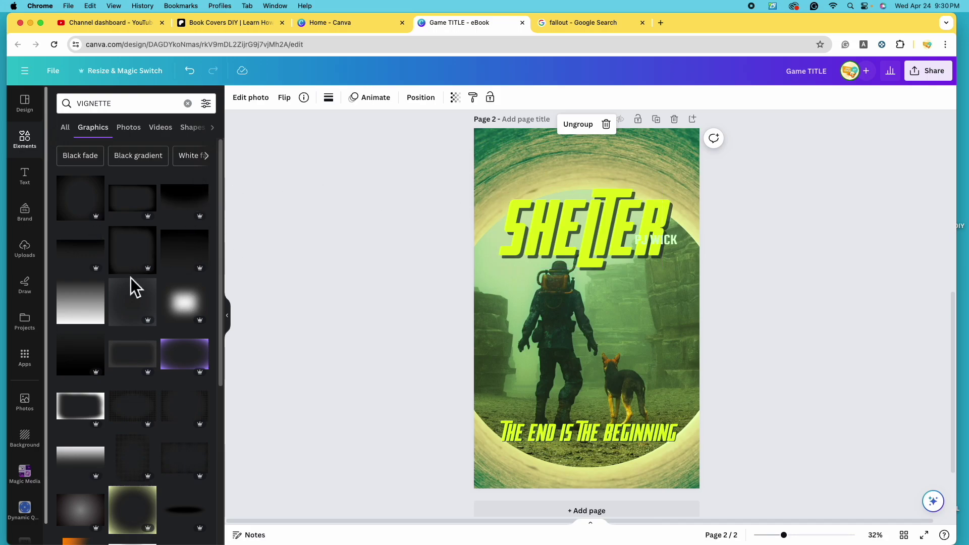
- Add a vignette graphic and stretch it across the cover's top
{"action": "left_click", "coordinate": [194, 261]}
{"action": "left_click_drag", "start_coordinate": [586, 243], "coordinate": [574, 152]}
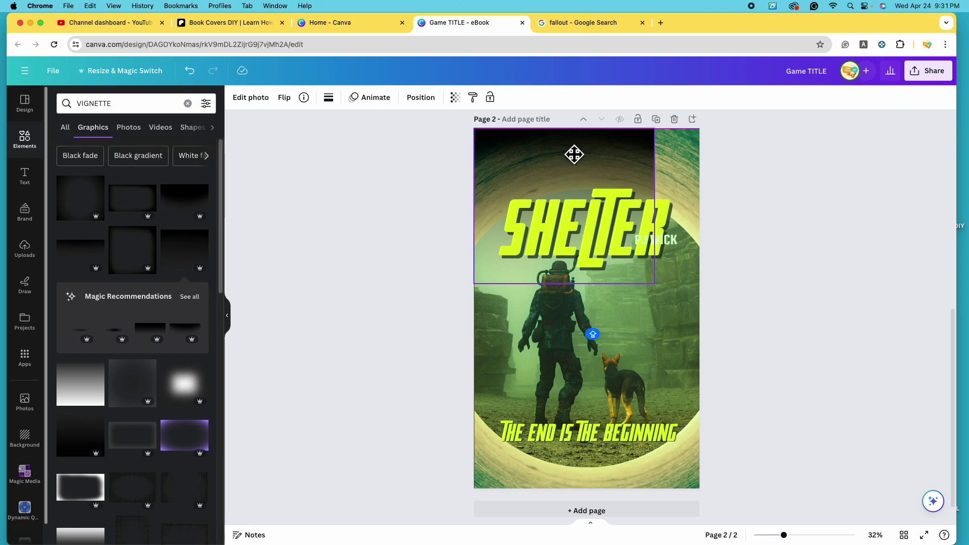
{"action": "left_click_drag", "start_coordinate": [664, 287], "coordinate": [716, 324]}
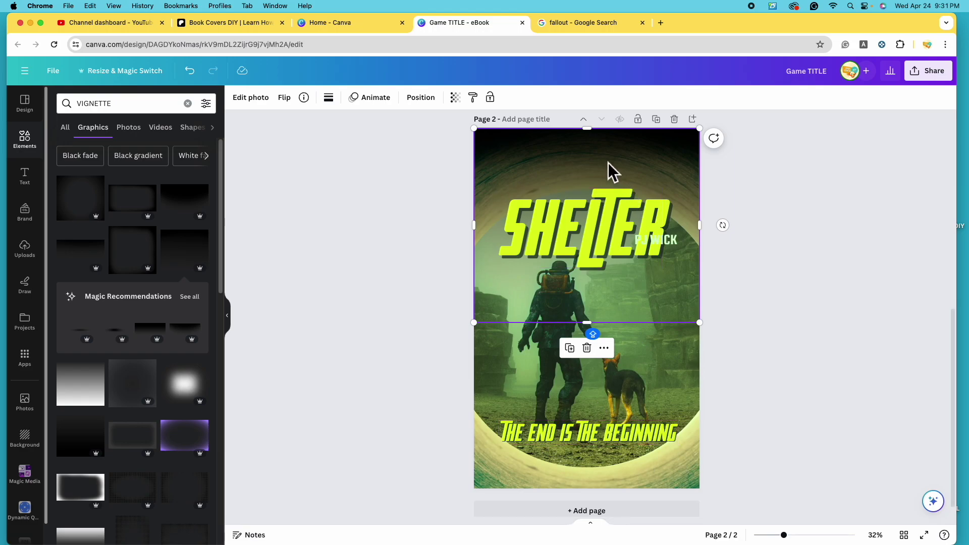
- Lower the vignette's transparency to about 50 and nudge it into place
{"action": "left_click", "coordinate": [456, 97]}
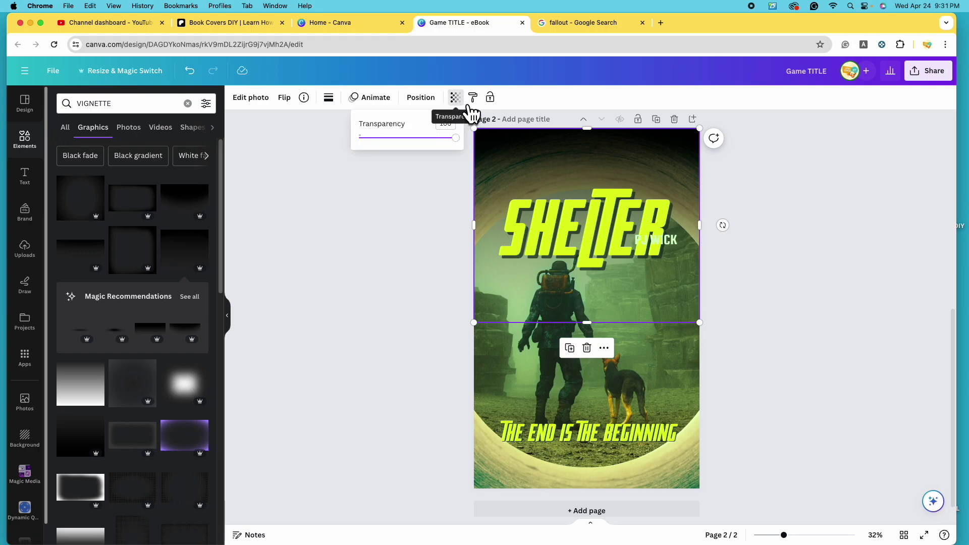
{"action": "left_click_drag", "start_coordinate": [456, 138], "coordinate": [407, 138]}
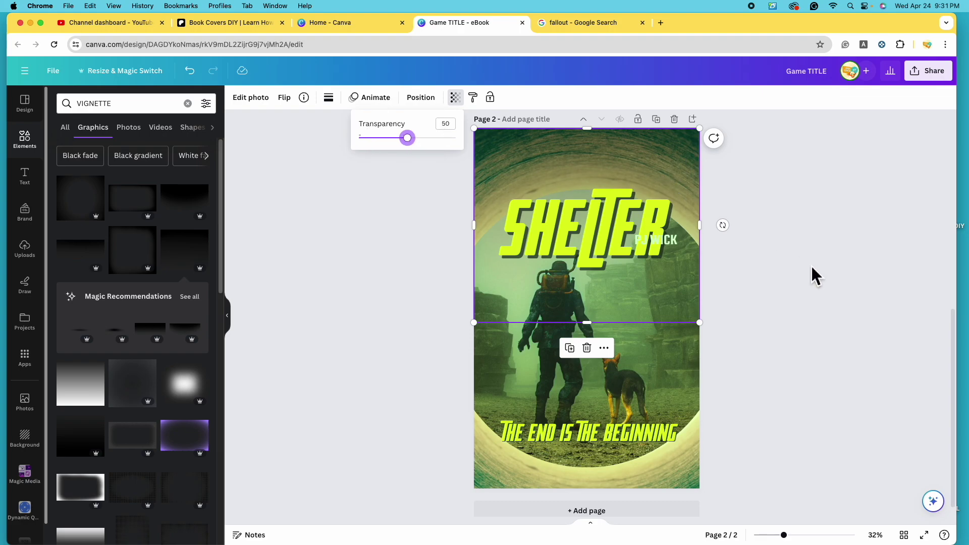
{"action": "left_click", "coordinate": [677, 159]}
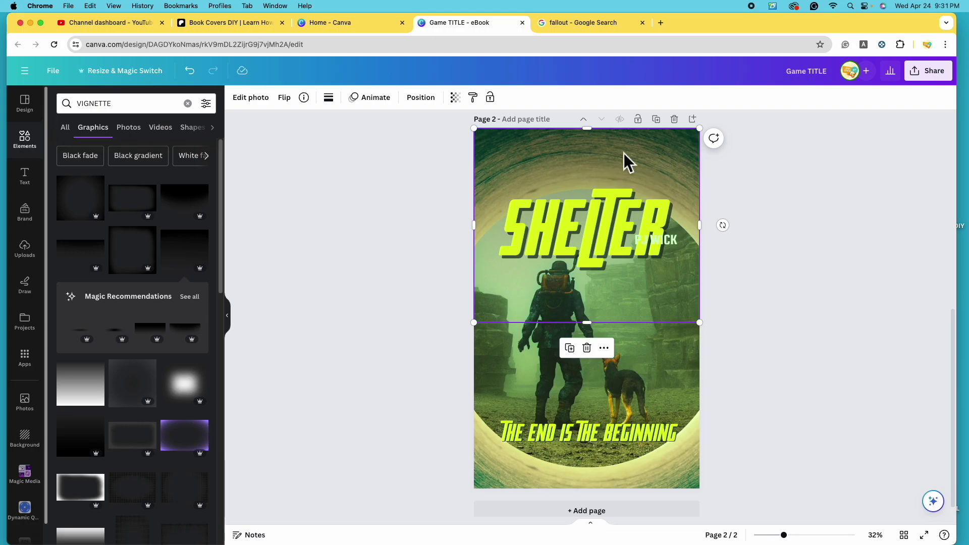
{"action": "left_click_drag", "start_coordinate": [680, 175], "coordinate": [541, 160]}
{"action": "key", "text": "alt+1"}
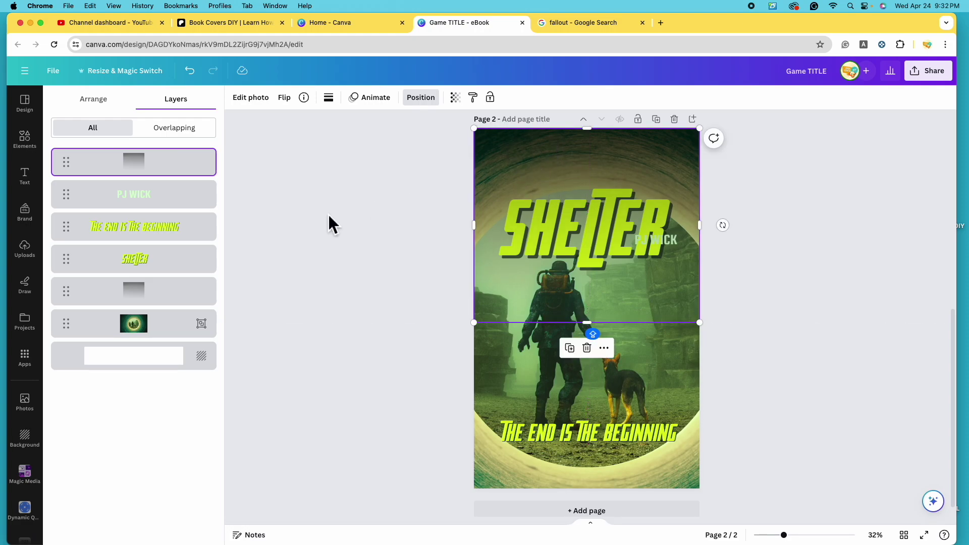
{"action": "left_click", "coordinate": [421, 98]}
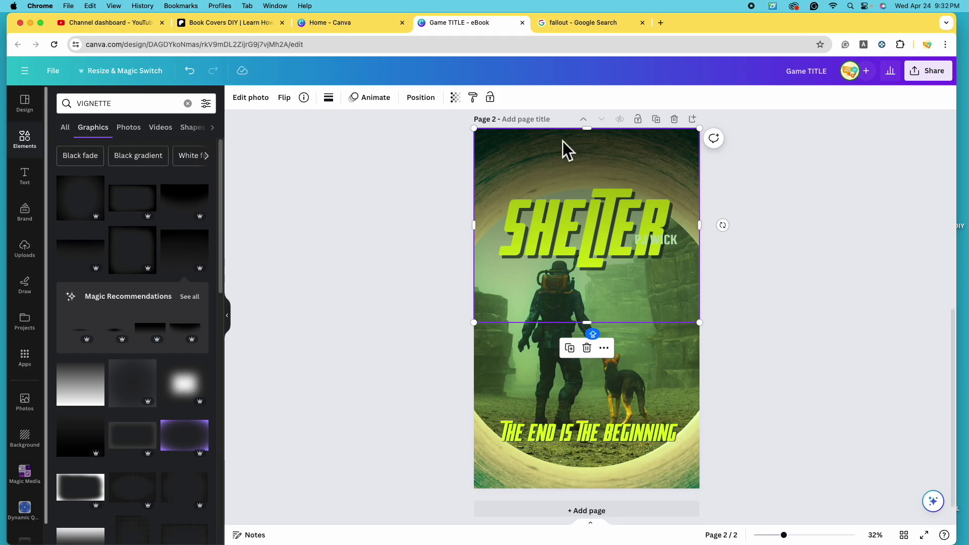
{"action": "left_click", "coordinate": [294, 105]}
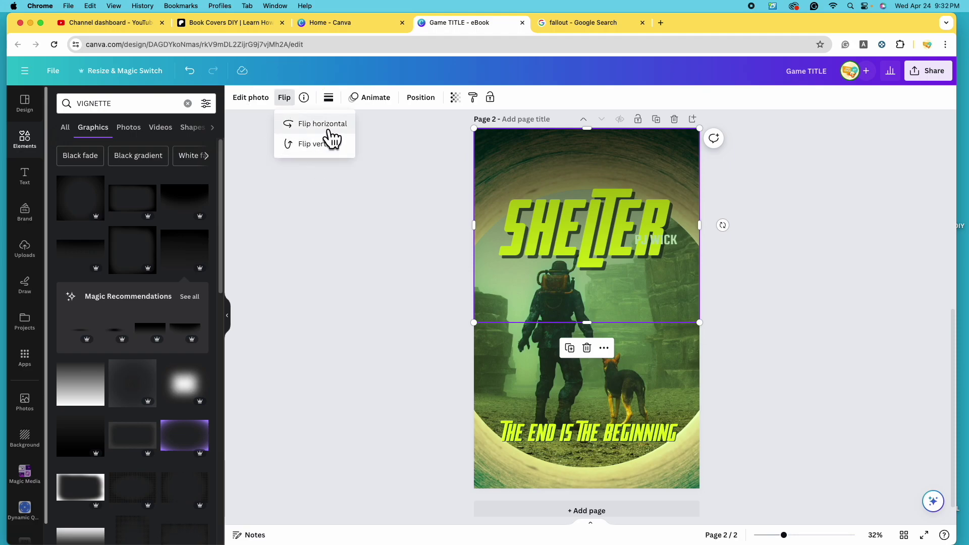
- Flip the vignette vertically and move it over the lower half of the cover
{"action": "left_click", "coordinate": [318, 154]}
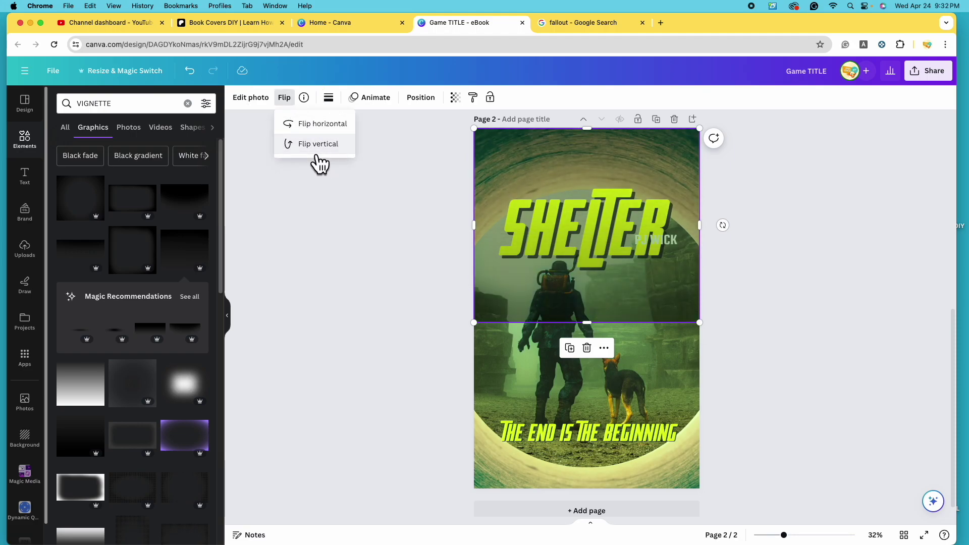
{"action": "left_click_drag", "start_coordinate": [655, 286], "coordinate": [635, 475]}
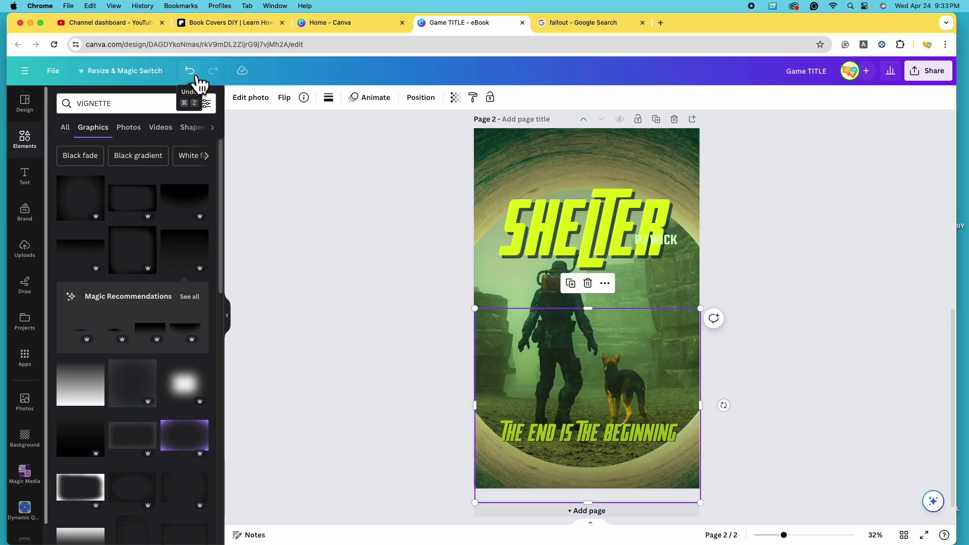
{"action": "left_click_drag", "start_coordinate": [678, 475], "coordinate": [681, 465]}
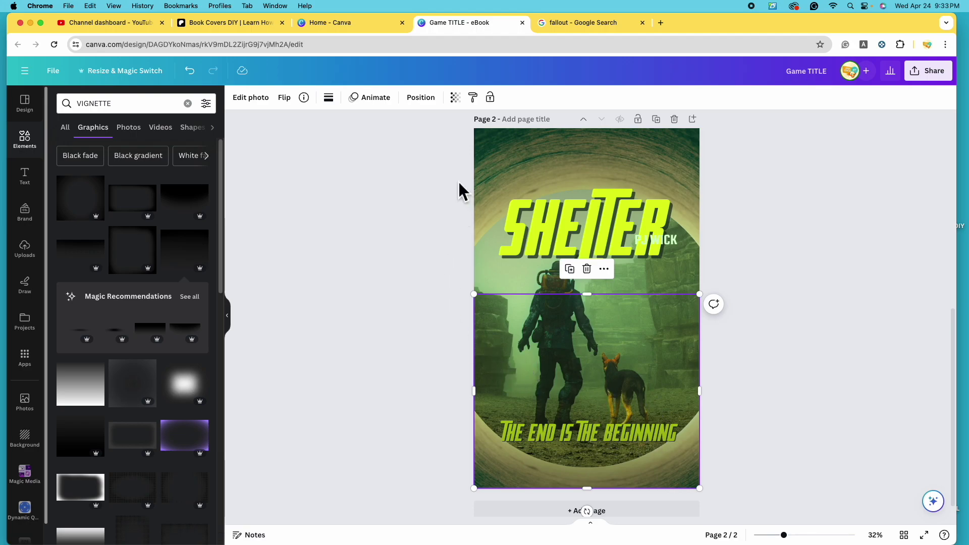
- Move the vignette layer beneath the text, then raise SHELTER and lower the tagline and PJ WICK
{"action": "left_click", "coordinate": [422, 98]}
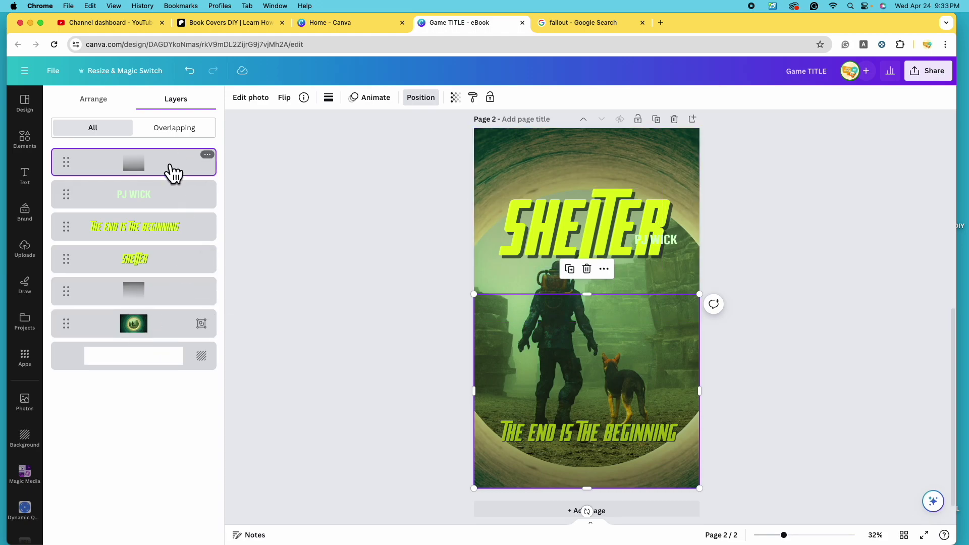
{"action": "left_click_drag", "start_coordinate": [173, 173], "coordinate": [165, 282]}
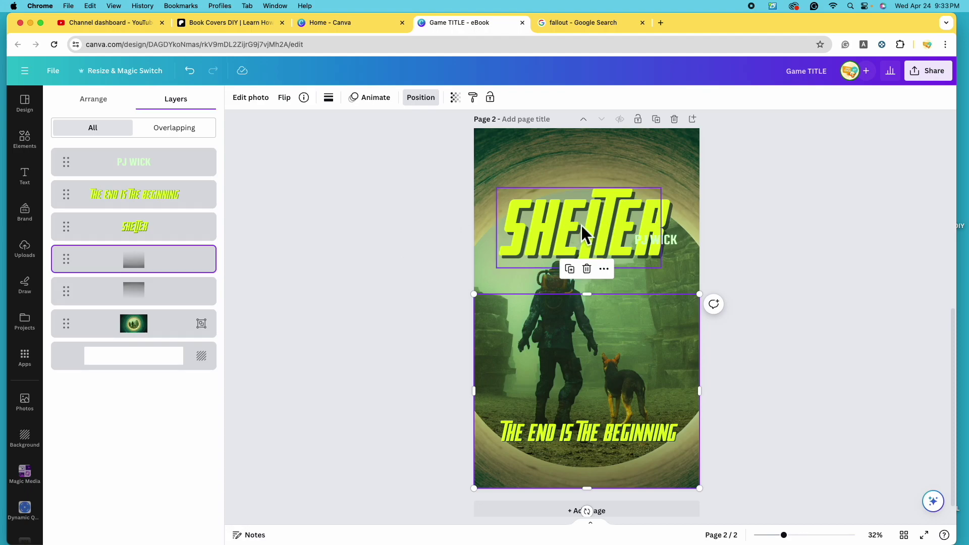
{"action": "left_click_drag", "start_coordinate": [589, 212], "coordinate": [583, 183]}
{"action": "left_click_drag", "start_coordinate": [622, 431], "coordinate": [627, 459]}
{"action": "left_click_drag", "start_coordinate": [643, 245], "coordinate": [656, 296]}
- Enlarge the SHELTER title and place a larger PJ WICK just below it
{"action": "left_click", "coordinate": [615, 213]}
{"action": "left_click_drag", "start_coordinate": [661, 230], "coordinate": [687, 242]}
{"action": "left_click", "coordinate": [659, 291]}
{"action": "left_click_drag", "start_coordinate": [659, 290], "coordinate": [680, 272]}
{"action": "left_click", "coordinate": [667, 453]}
- Enlarge page 2's bottom tagline, then select PJ WICK on the page 1 cover
{"action": "left_click_drag", "start_coordinate": [678, 442], "coordinate": [694, 451]}
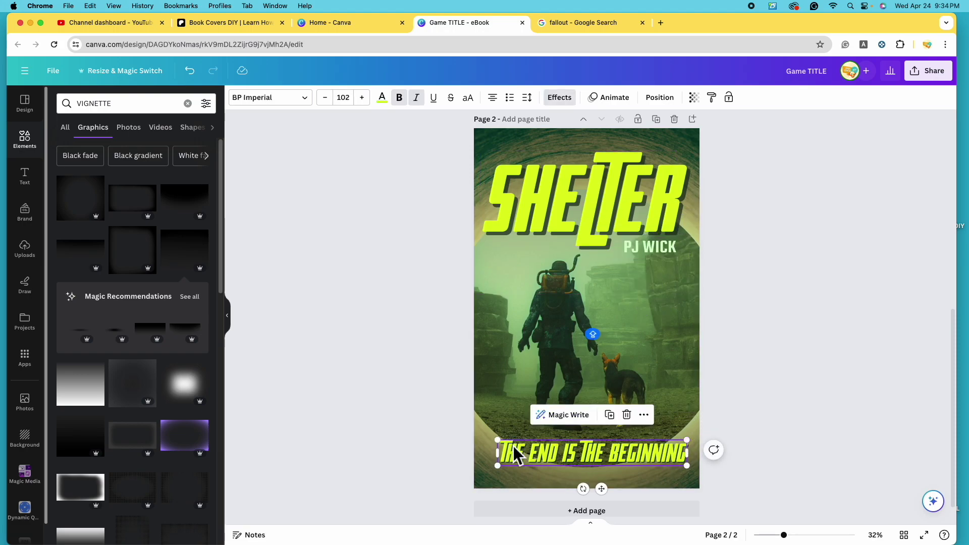
{"action": "key", "text": "Escape"}
{"action": "scroll", "coordinate": [693, 323], "scroll_direction": "up", "scroll_amount": 5}
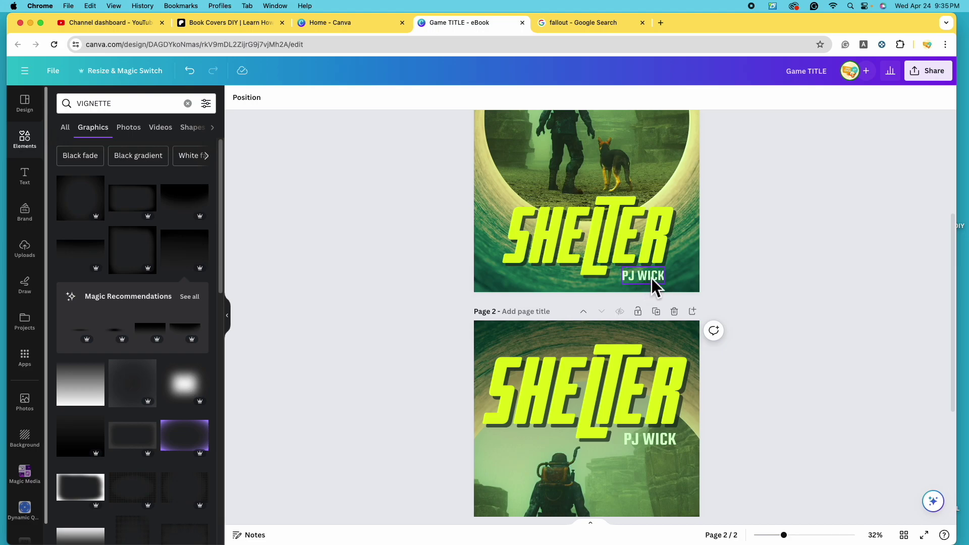
{"action": "left_click", "coordinate": [651, 278]}
{"action": "scroll", "coordinate": [654, 288], "scroll_direction": "up", "scroll_amount": 5}
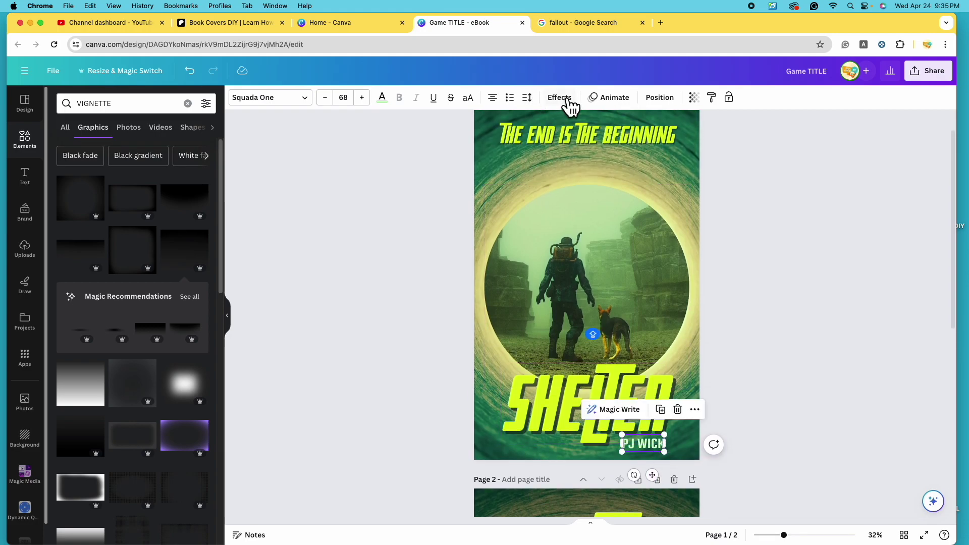
- Give PJ WICK on page 1 a Lift shadow and raise its intensity
{"action": "left_click", "coordinate": [561, 98]}
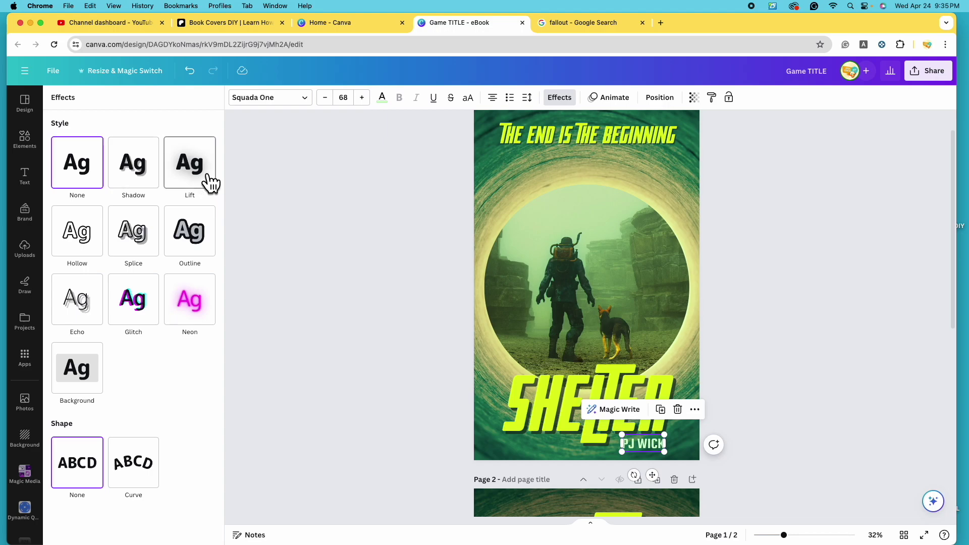
{"action": "left_click_drag", "start_coordinate": [786, 536], "coordinate": [829, 537]}
{"action": "scroll", "coordinate": [775, 394], "scroll_direction": "down", "scroll_amount": 10}
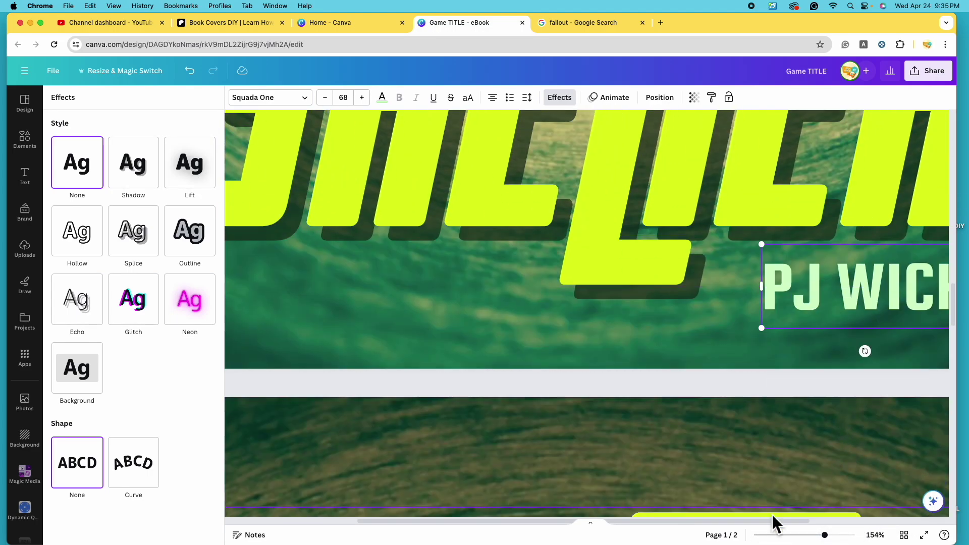
{"action": "scroll", "coordinate": [556, 379], "scroll_direction": "right", "scroll_amount": 5}
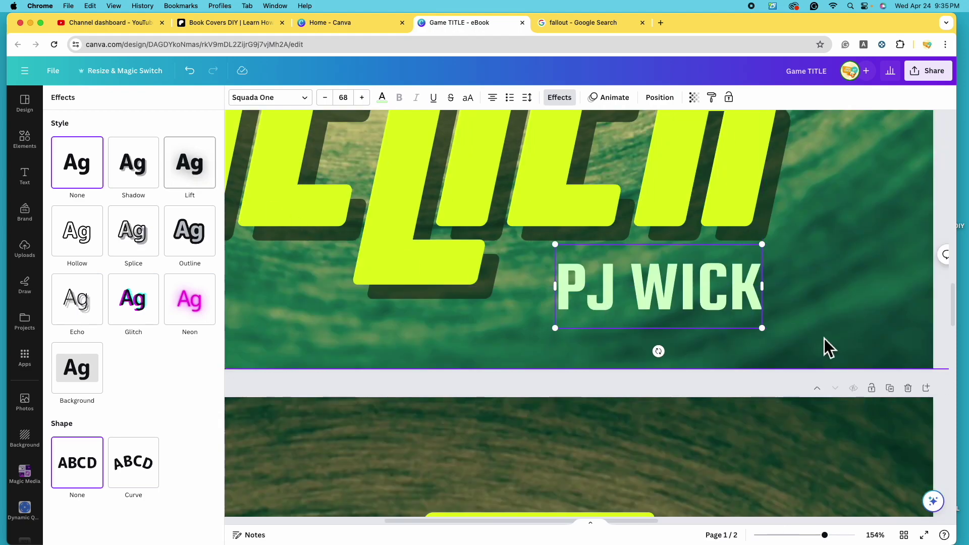
{"action": "left_click", "coordinate": [197, 178]}
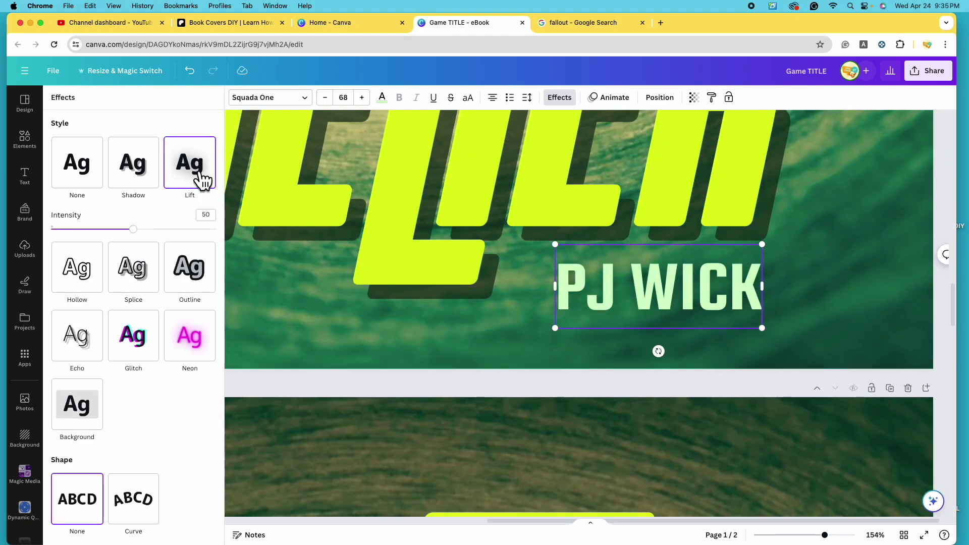
{"action": "left_click_drag", "start_coordinate": [134, 229], "coordinate": [216, 229]}
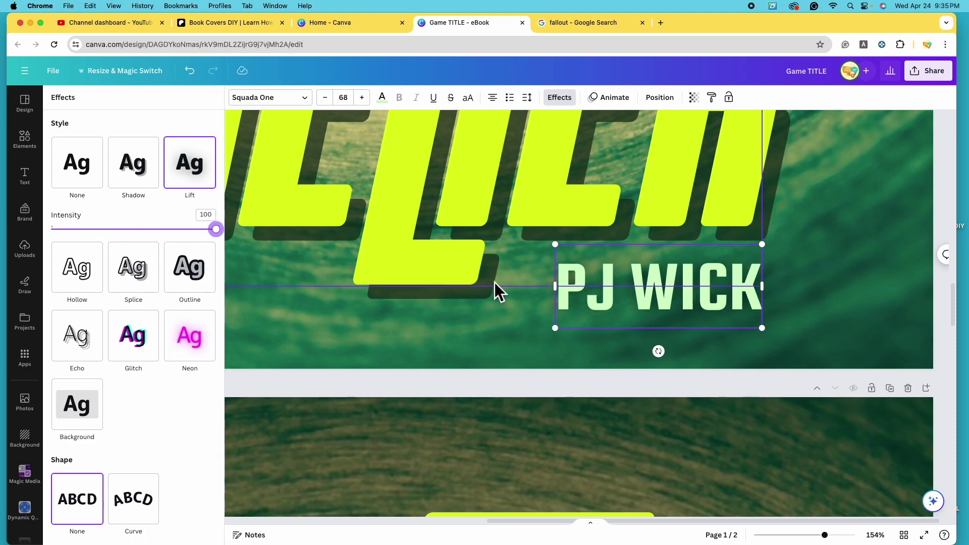
- Apply a Lift shadow at intensity 100 to PJ WICK on page 2, then zoom out
{"action": "scroll", "coordinate": [767, 404], "scroll_direction": "down", "scroll_amount": 5}
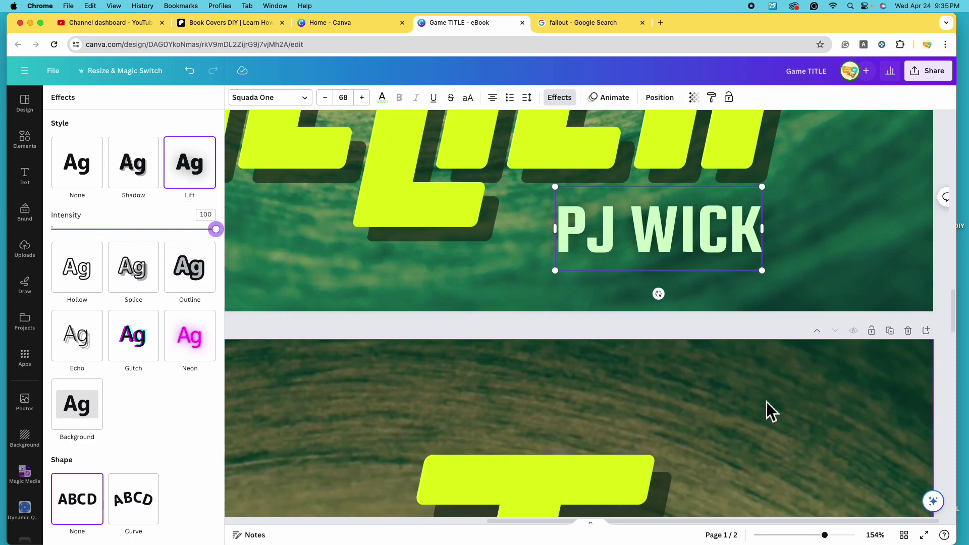
{"action": "scroll", "coordinate": [767, 404], "scroll_direction": "down", "scroll_amount": 10}
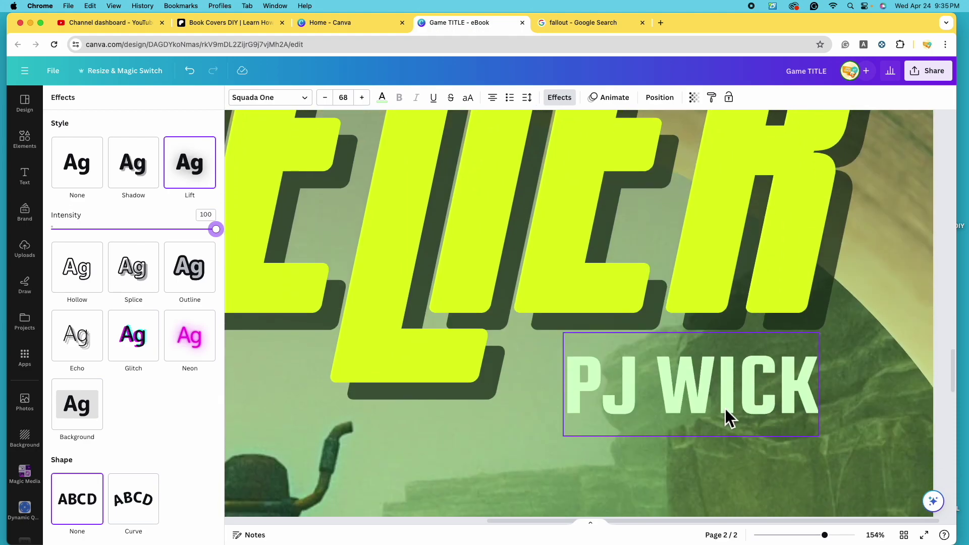
{"action": "left_click", "coordinate": [725, 405]}
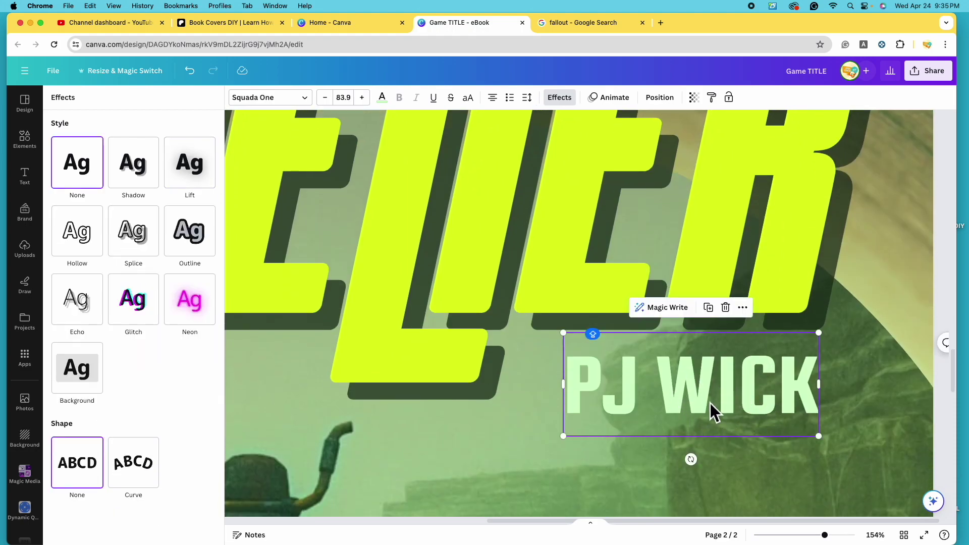
{"action": "left_click", "coordinate": [211, 186]}
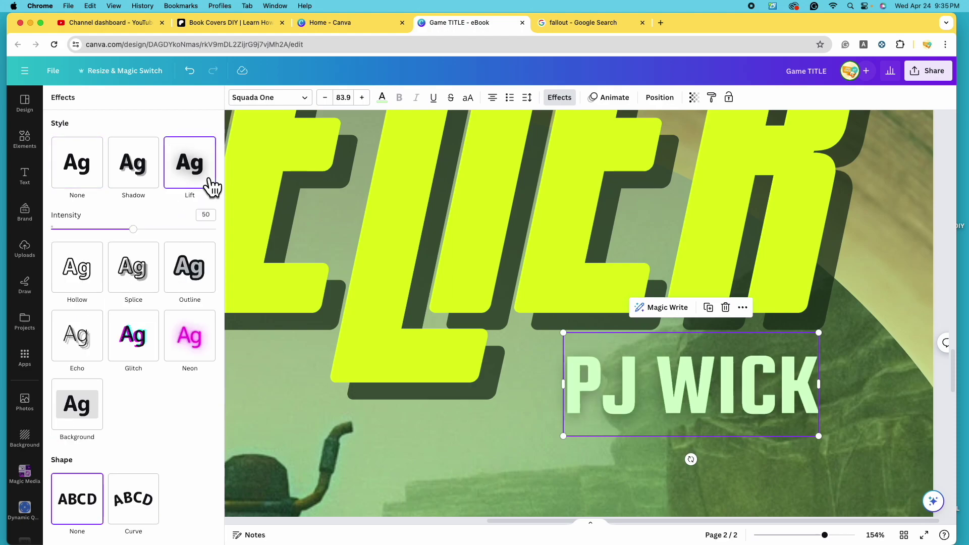
{"action": "left_click", "coordinate": [80, 174]}
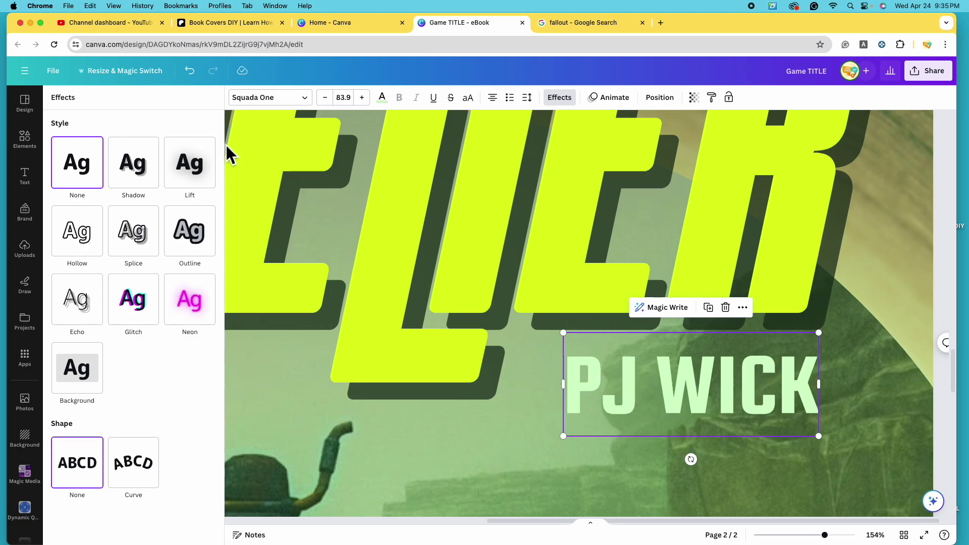
{"action": "left_click", "coordinate": [201, 173]}
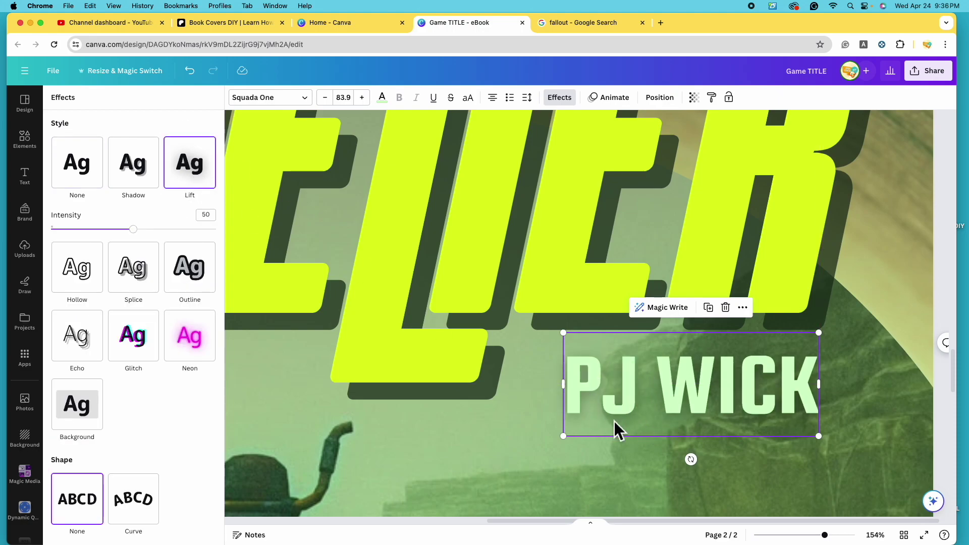
{"action": "left_click_drag", "start_coordinate": [133, 229], "coordinate": [230, 250]}
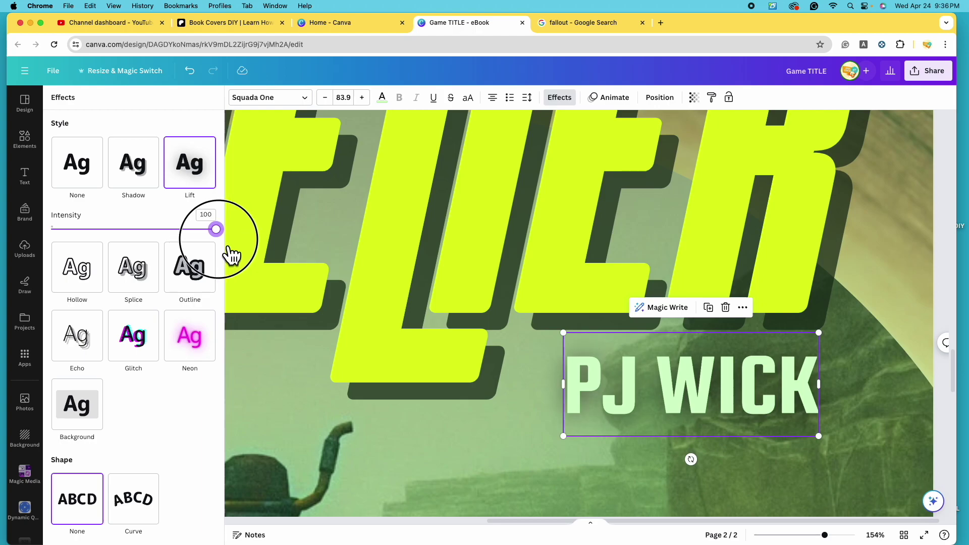
{"action": "left_click_drag", "start_coordinate": [836, 543], "coordinate": [791, 543]}
{"action": "left_click", "coordinate": [768, 374]}
{"action": "scroll", "coordinate": [768, 375], "scroll_direction": "up", "scroll_amount": 5}
{"action": "scroll", "coordinate": [786, 349], "scroll_direction": "down", "scroll_amount": 5}
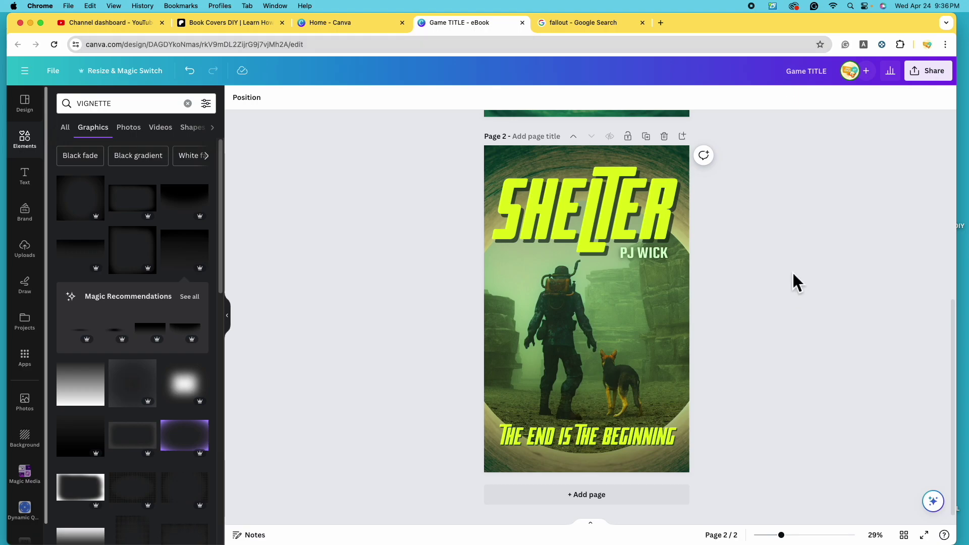
- Change the design title from 'Game TITLE' to 'Shelter Book Covers'
{"action": "scroll", "coordinate": [793, 274], "scroll_direction": "up", "scroll_amount": 5}
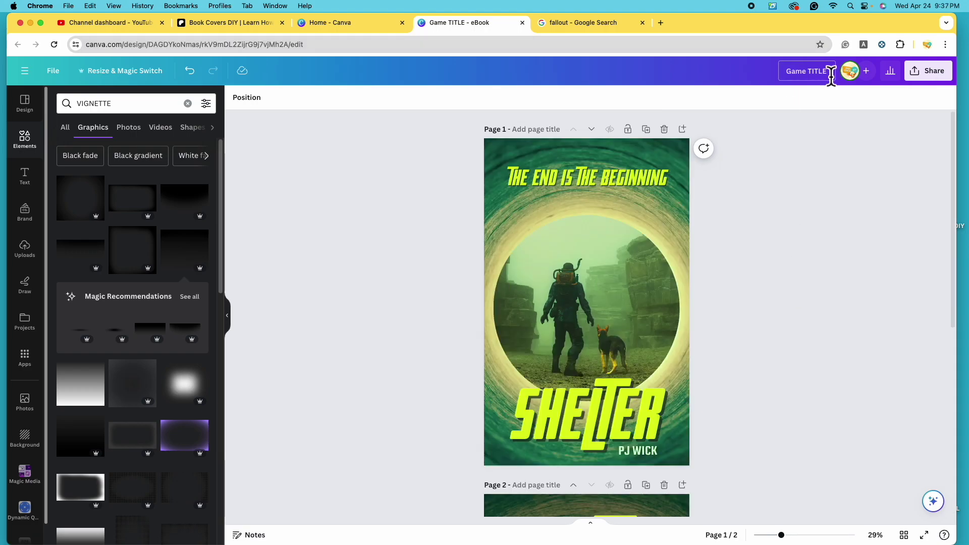
{"action": "left_click", "coordinate": [832, 76]}
{"action": "type", "text": "s"}
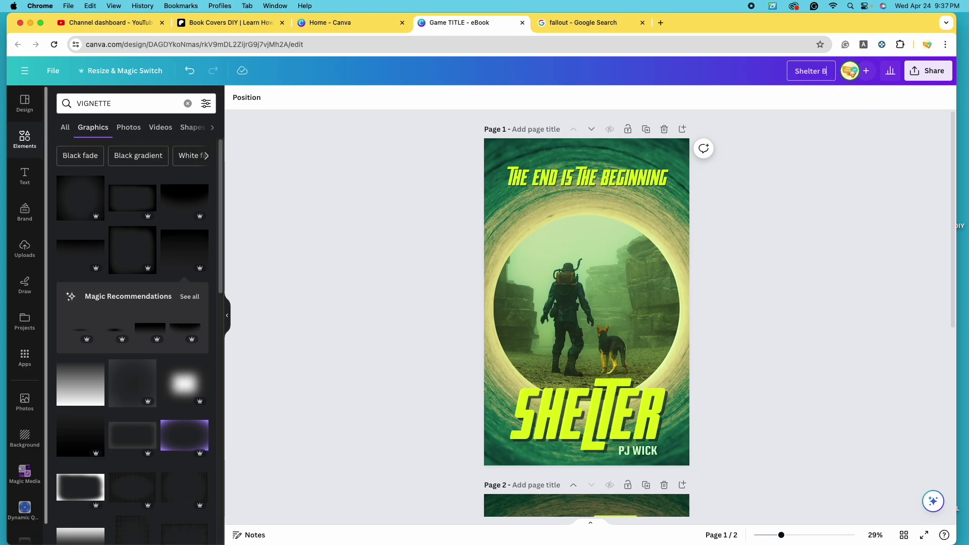
{"action": "type", "text": "helter Book Covers"}
{"action": "left_click", "coordinate": [909, 192]}
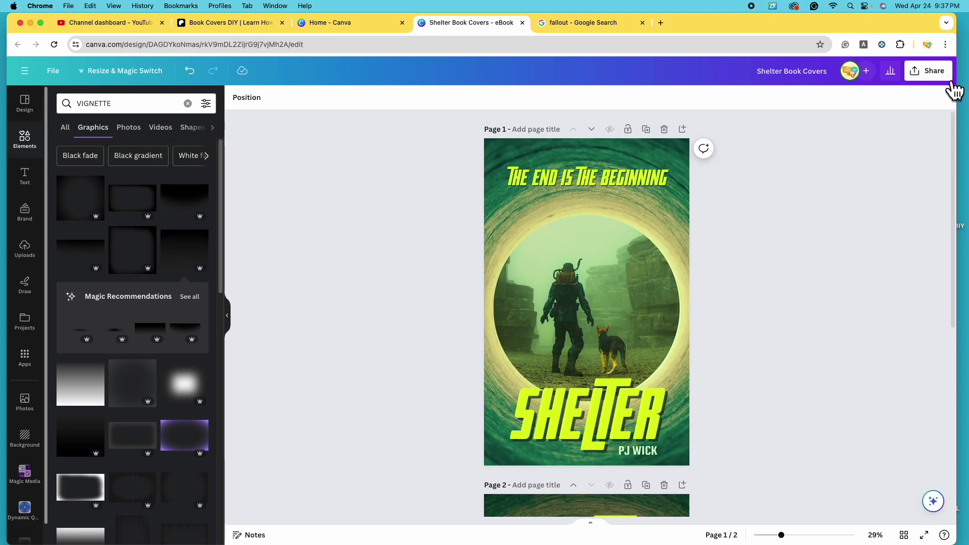
{"action": "left_click", "coordinate": [949, 80]}
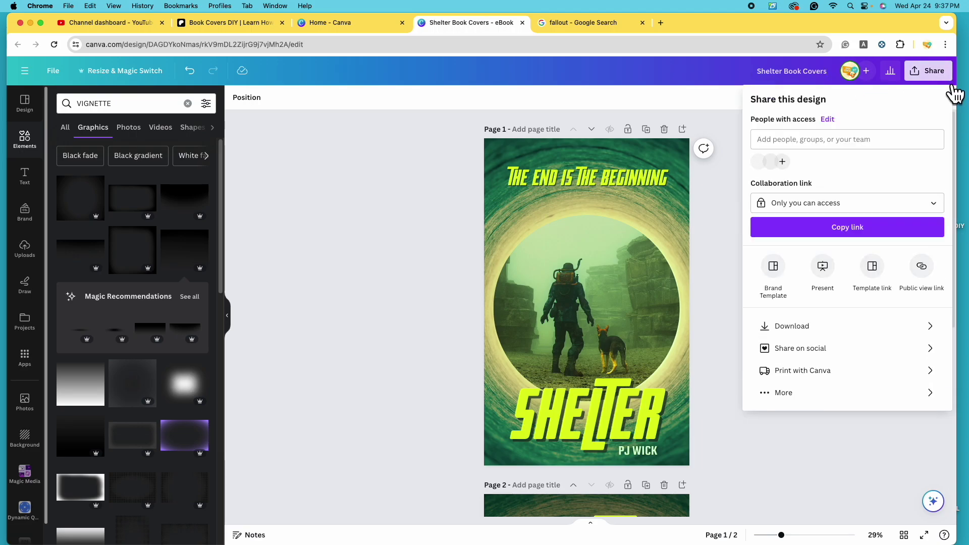
- Download all 2 pages as PNG files, producing Shelter Book Covers.zip
{"action": "left_click", "coordinate": [833, 334]}
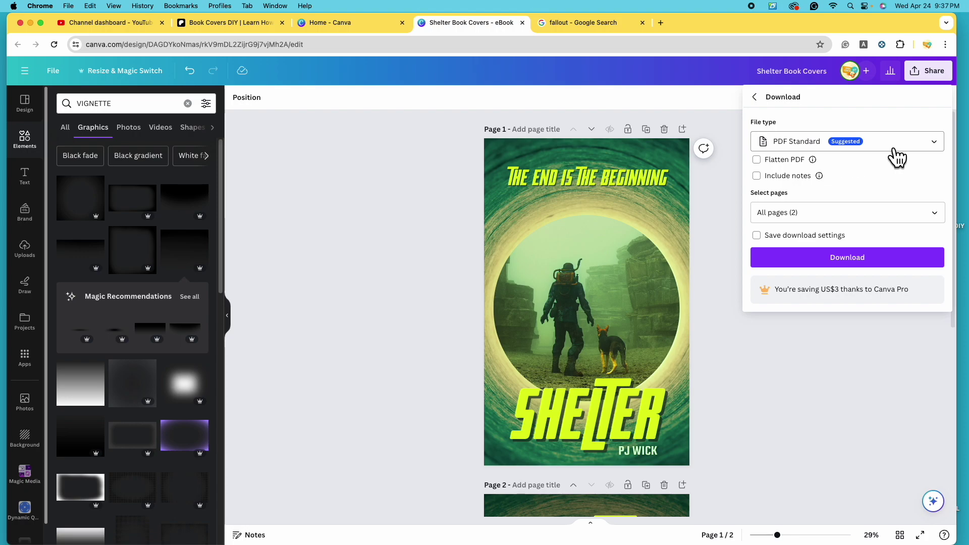
{"action": "left_click", "coordinate": [944, 153]}
{"action": "left_click", "coordinate": [844, 208]}
{"action": "left_click", "coordinate": [781, 203]}
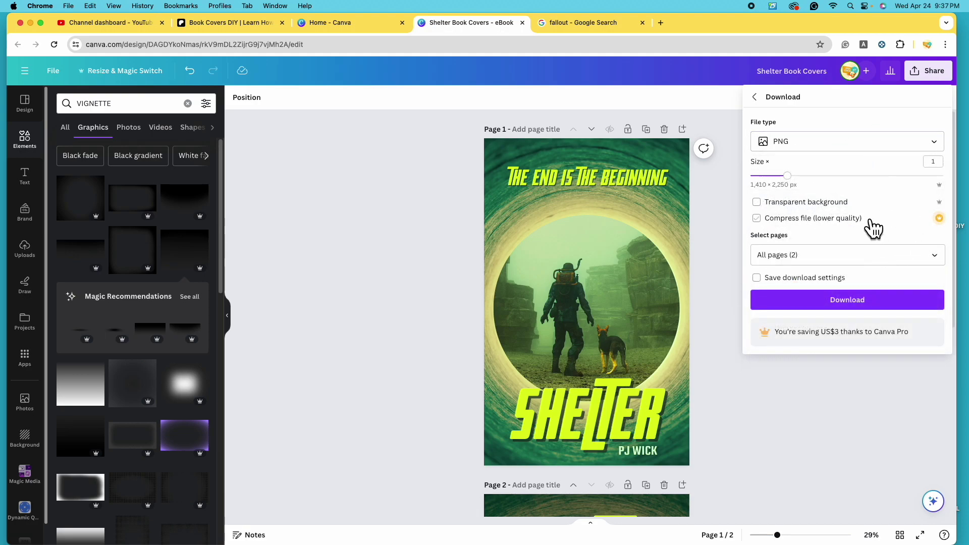
{"action": "left_click", "coordinate": [941, 260]}
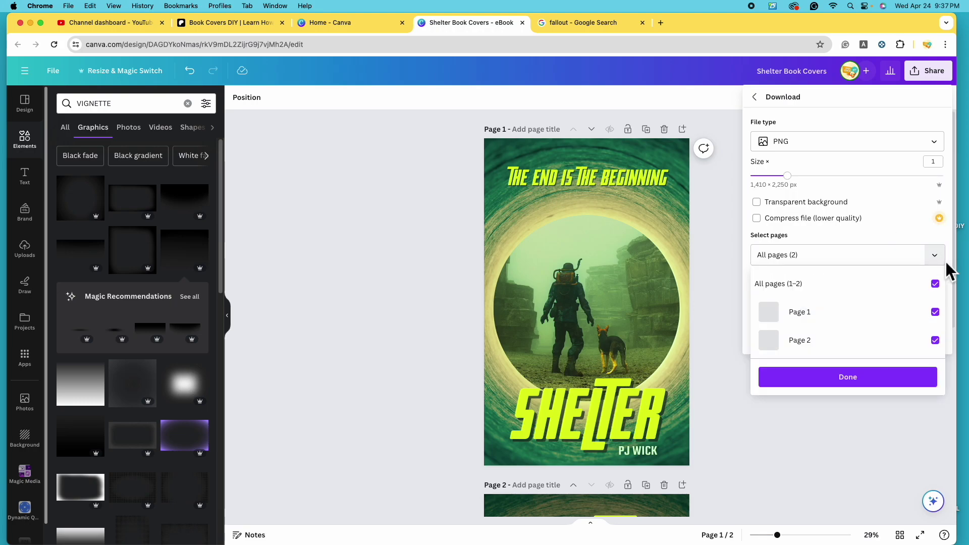
{"action": "left_click", "coordinate": [933, 341]}
{"action": "left_click", "coordinate": [935, 341]}
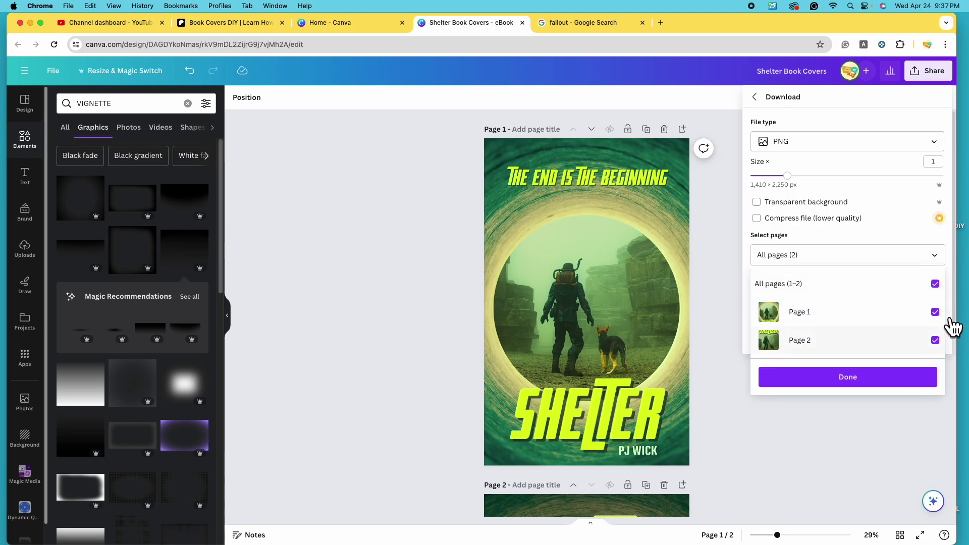
{"action": "left_click", "coordinate": [904, 393]}
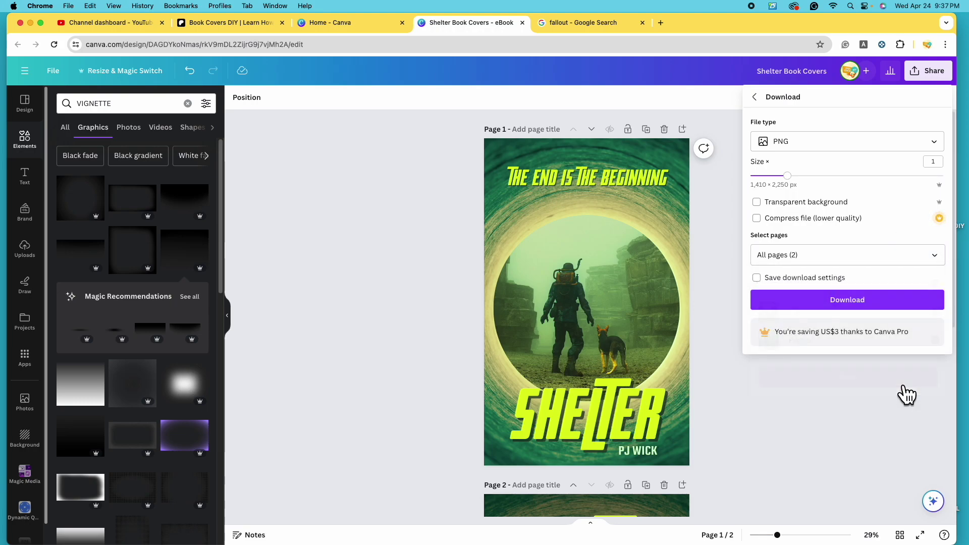
{"action": "left_click", "coordinate": [840, 306]}
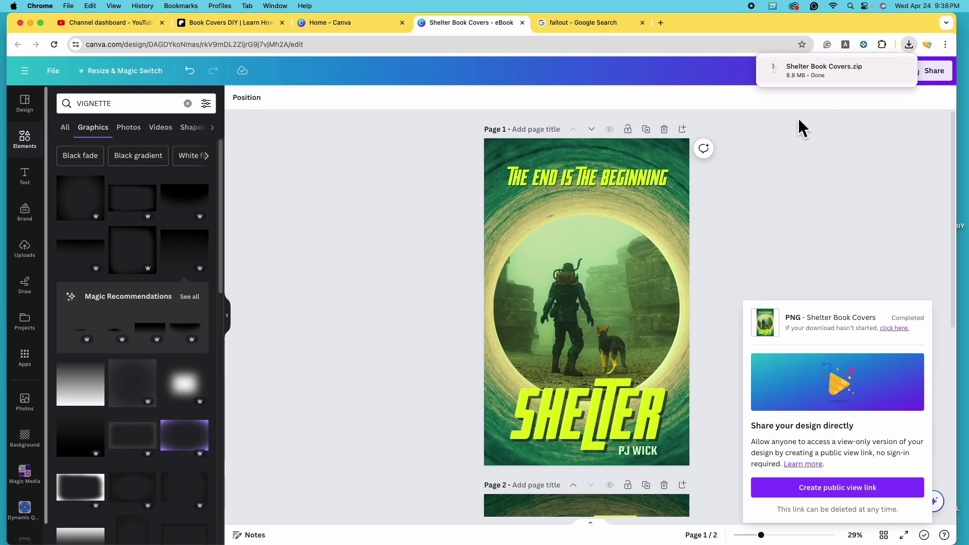
- Extract Shelter Book Covers.zip in Downloads and view 1.png in Preview
{"action": "left_click", "coordinate": [840, 76]}
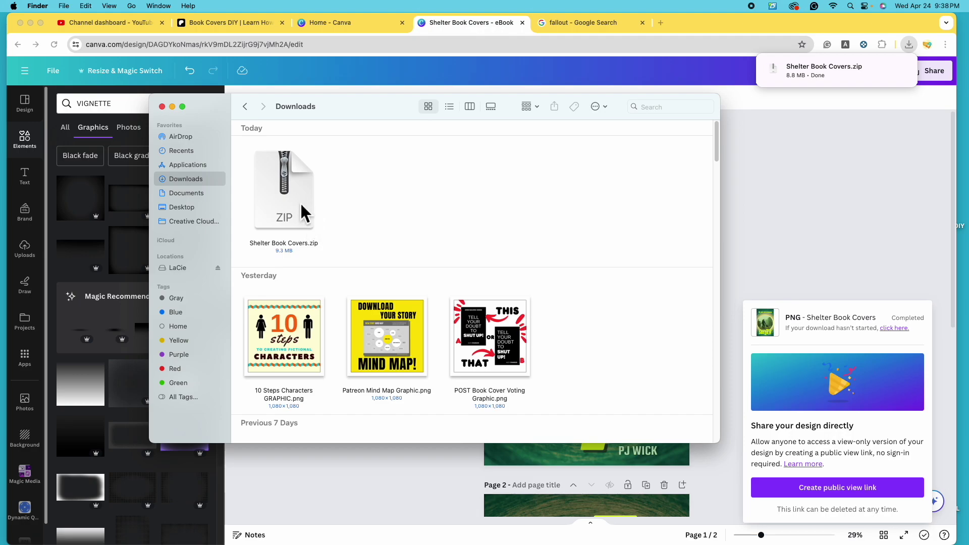
{"action": "double_click", "coordinate": [300, 201]}
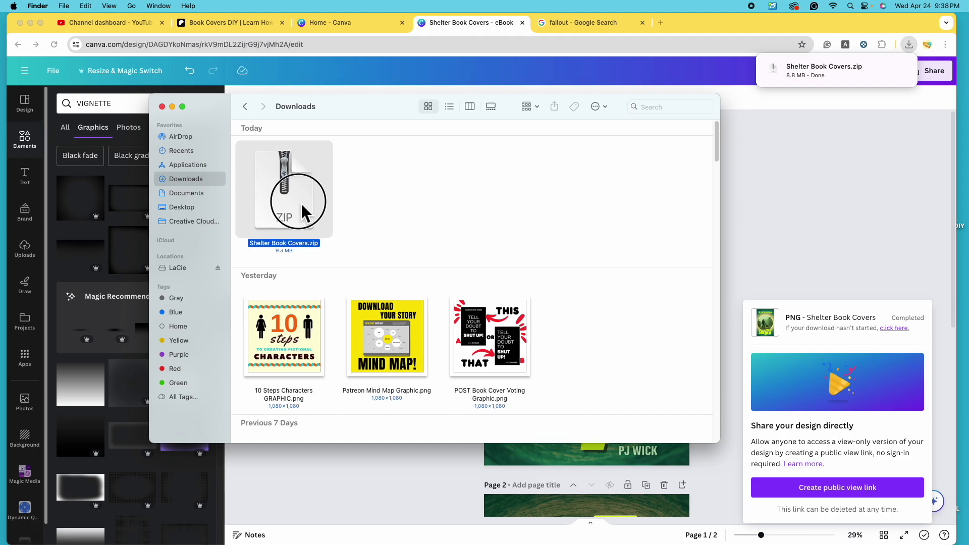
{"action": "double_click", "coordinate": [295, 189]}
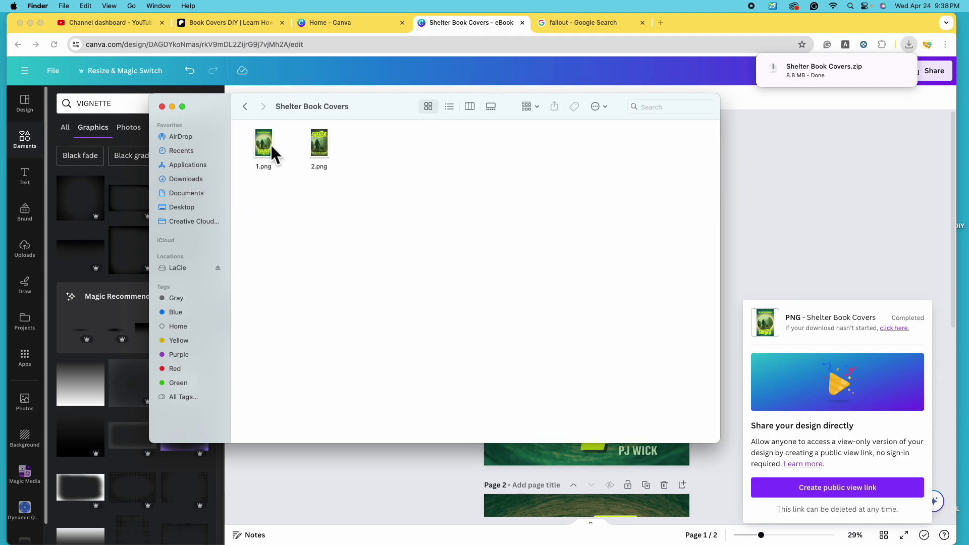
{"action": "double_click", "coordinate": [267, 150]}
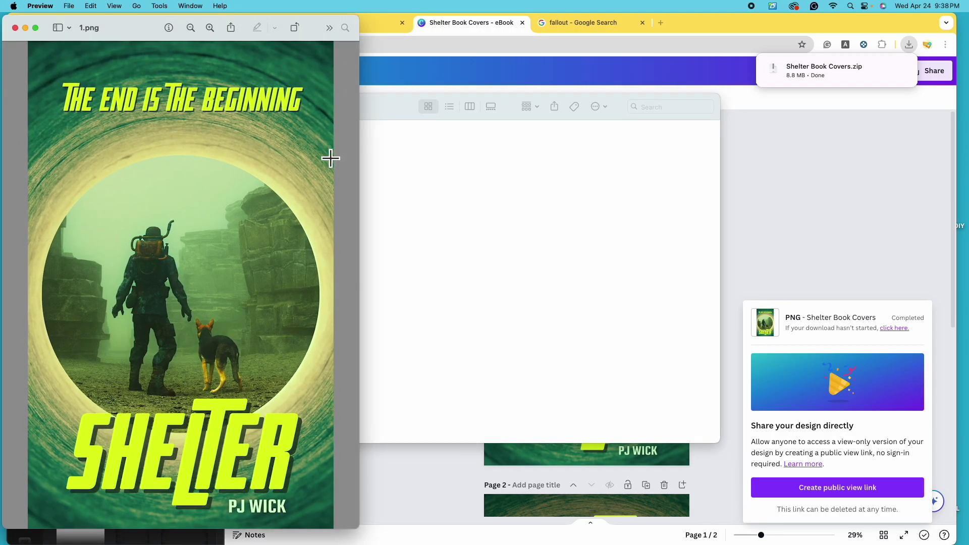
{"action": "left_click", "coordinate": [421, 187]}
- Show 2.png beside 1.png in Preview with the Chrome window minimized
{"action": "double_click", "coordinate": [319, 145]}
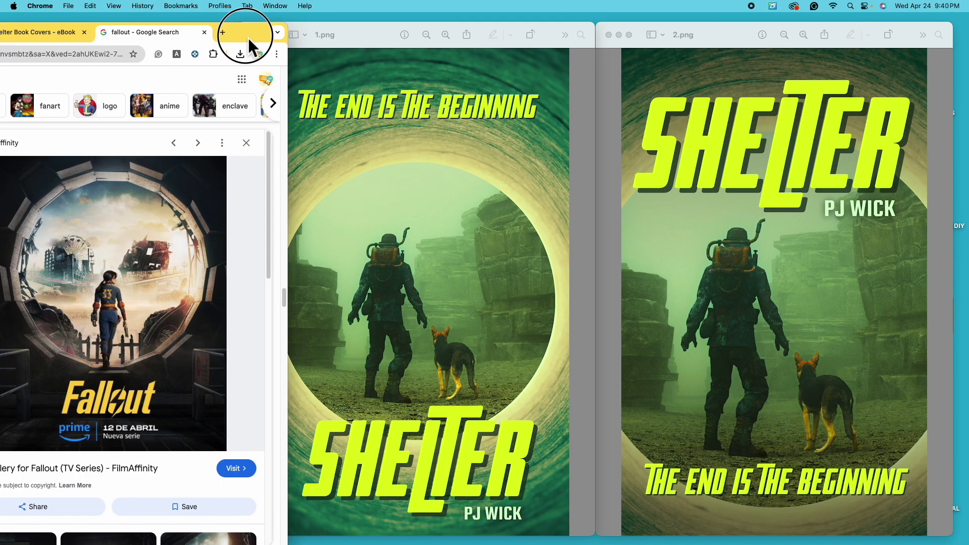
{"action": "left_click_drag", "start_coordinate": [248, 38], "coordinate": [245, 38]}
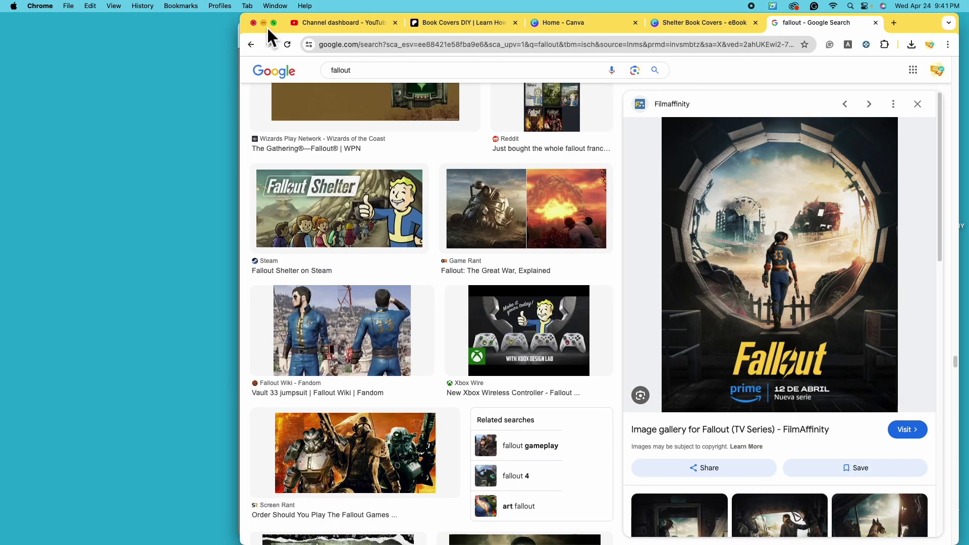
{"action": "left_click", "coordinate": [267, 26]}
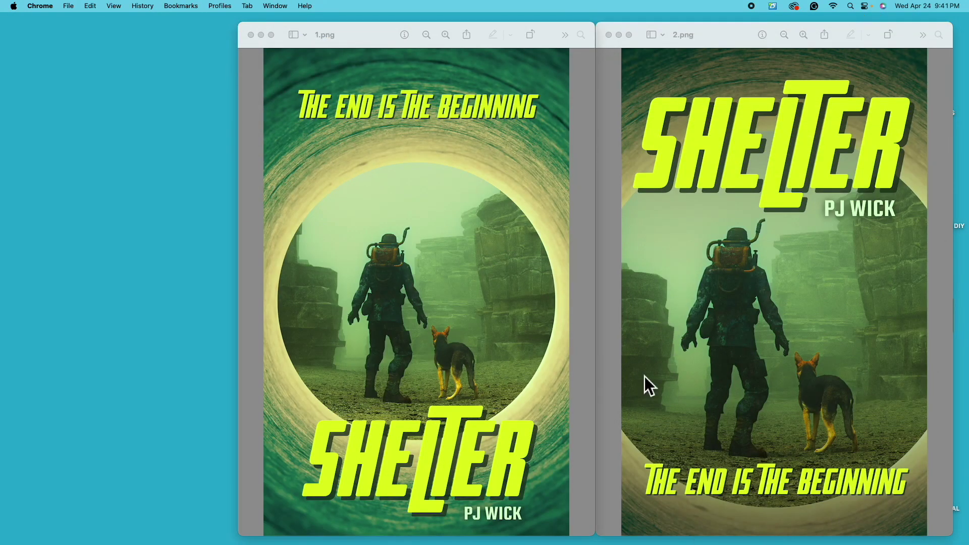